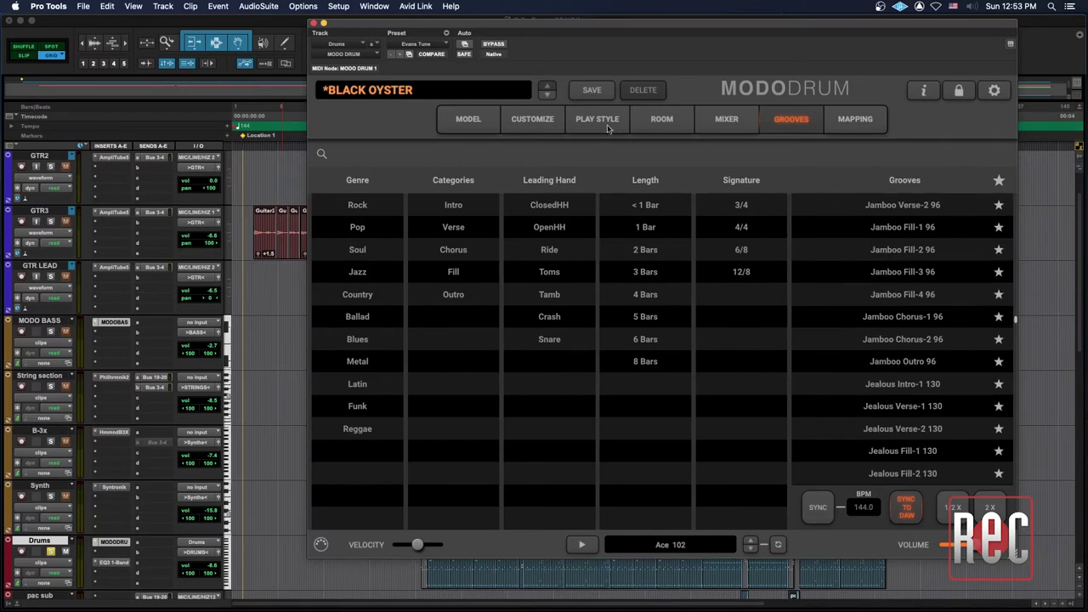
Look through the drum instrument's Play Style, Customize, Mixer and Model pages
left_click(613, 124)
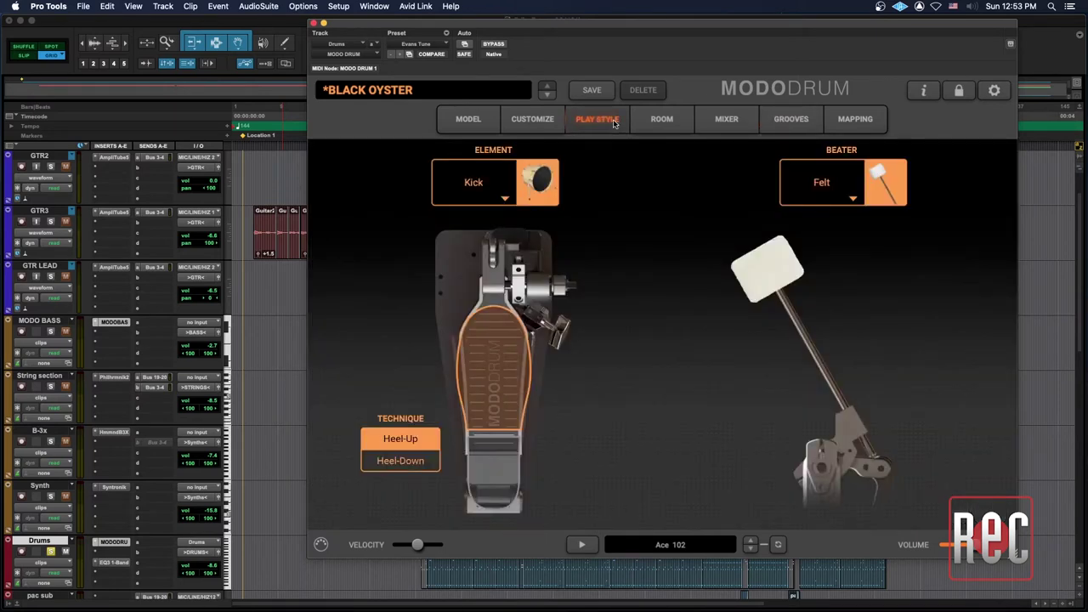
left_click(553, 129)
left_click(727, 120)
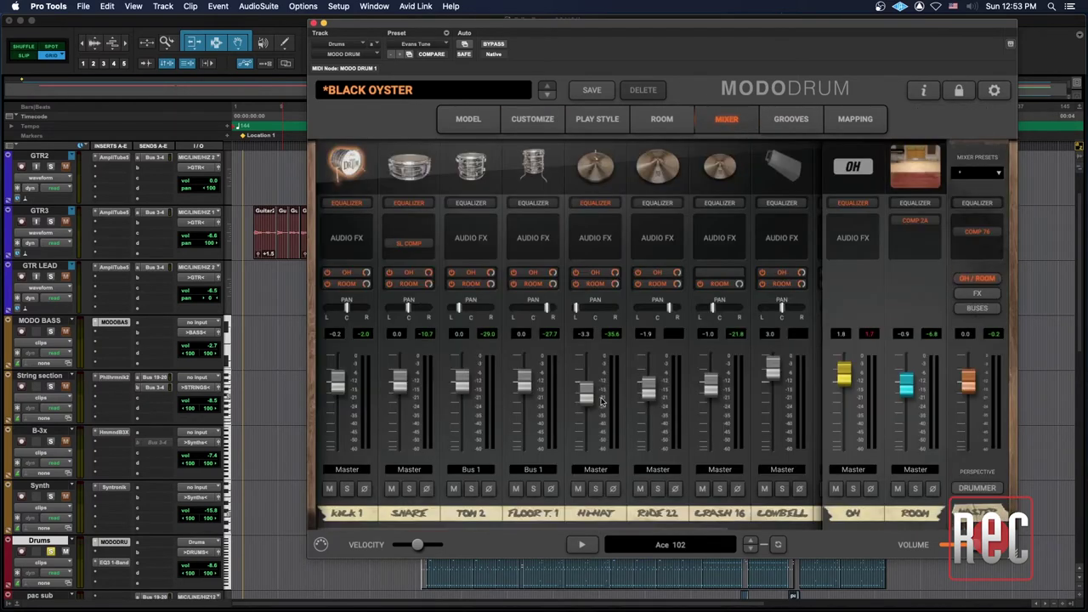
left_click(520, 128)
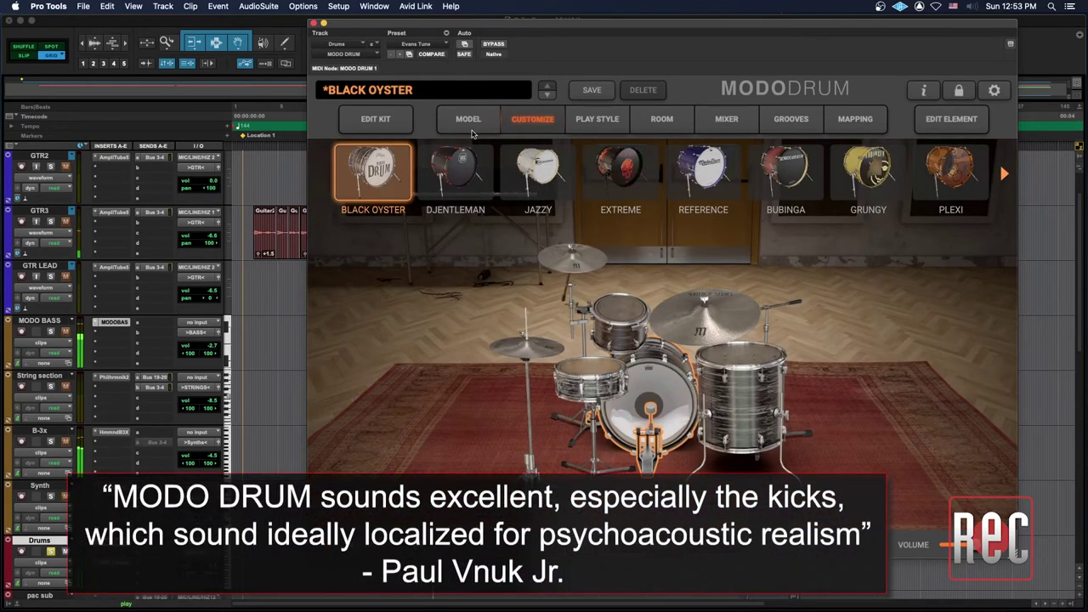
left_click(472, 122)
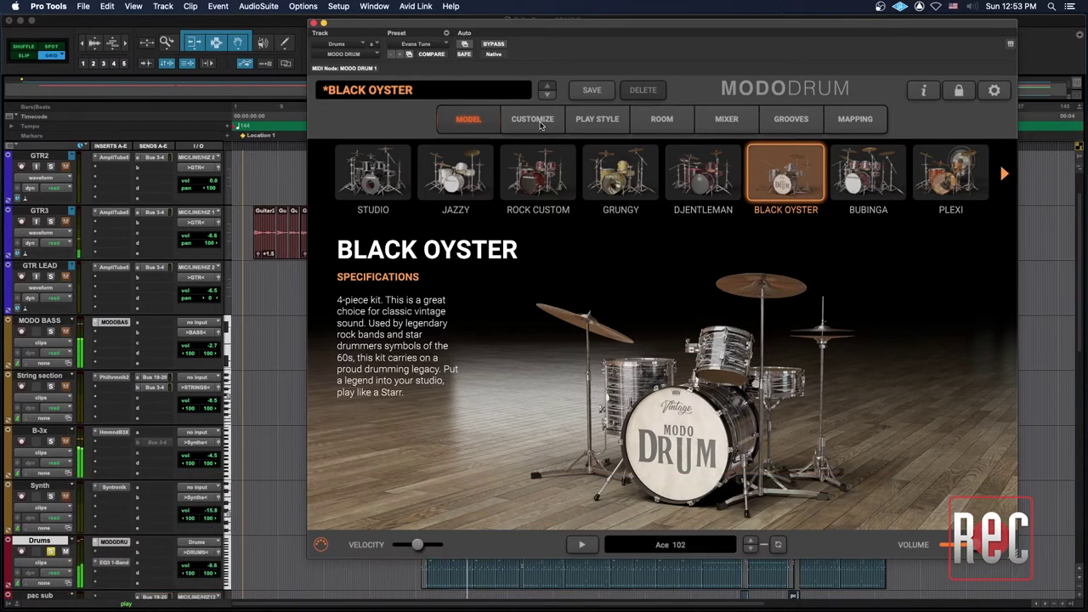
Load the Jazzy drum kit and try it in the Warehouse, Mid Studio and Venue rooms
left_click(460, 194)
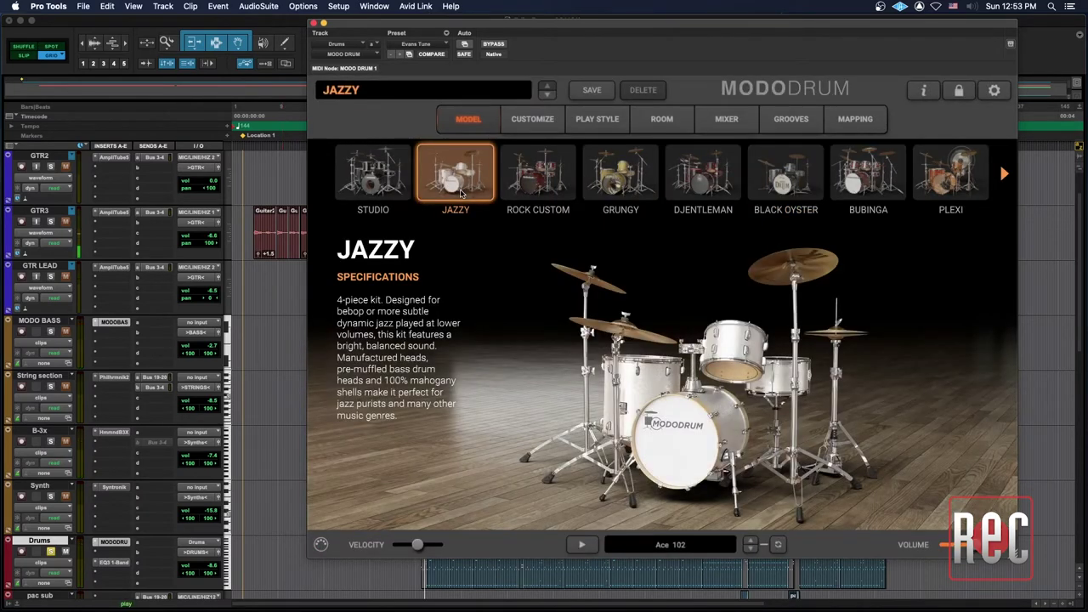
left_click(661, 119)
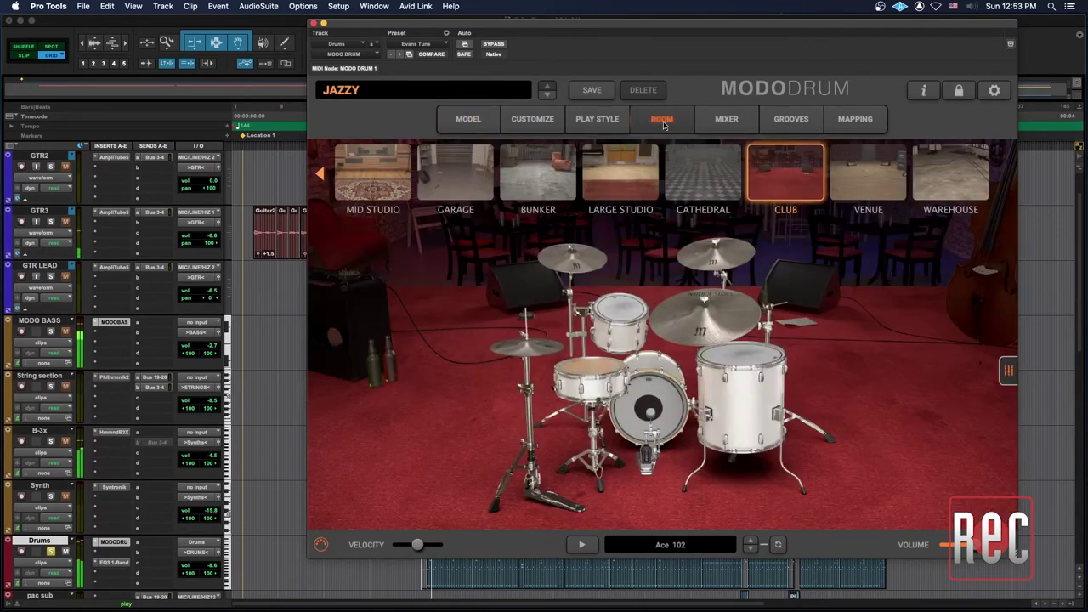
left_click(950, 174)
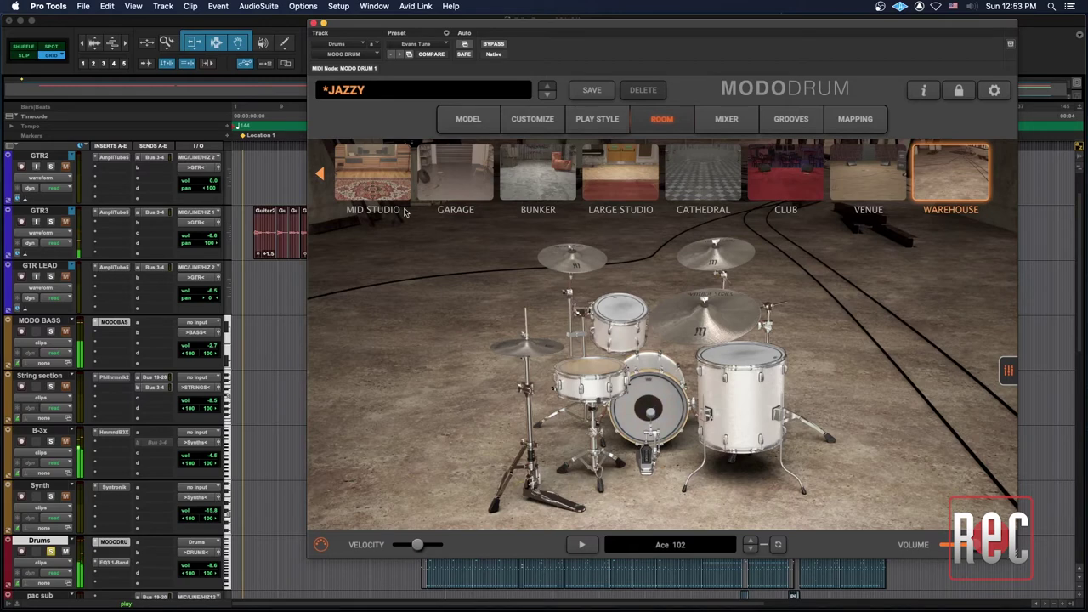
left_click(393, 184)
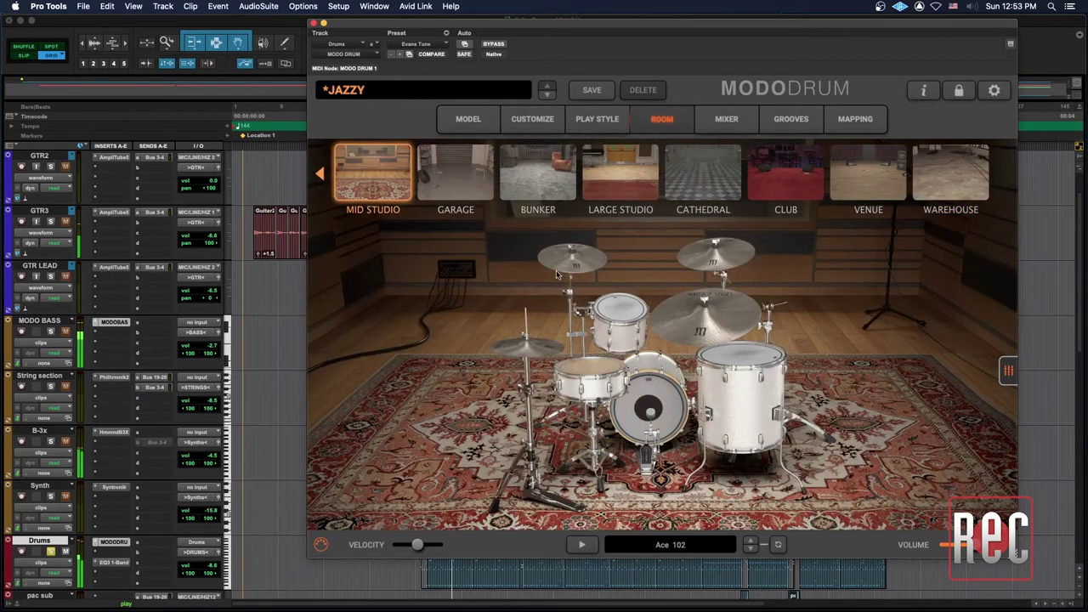
left_click(884, 184)
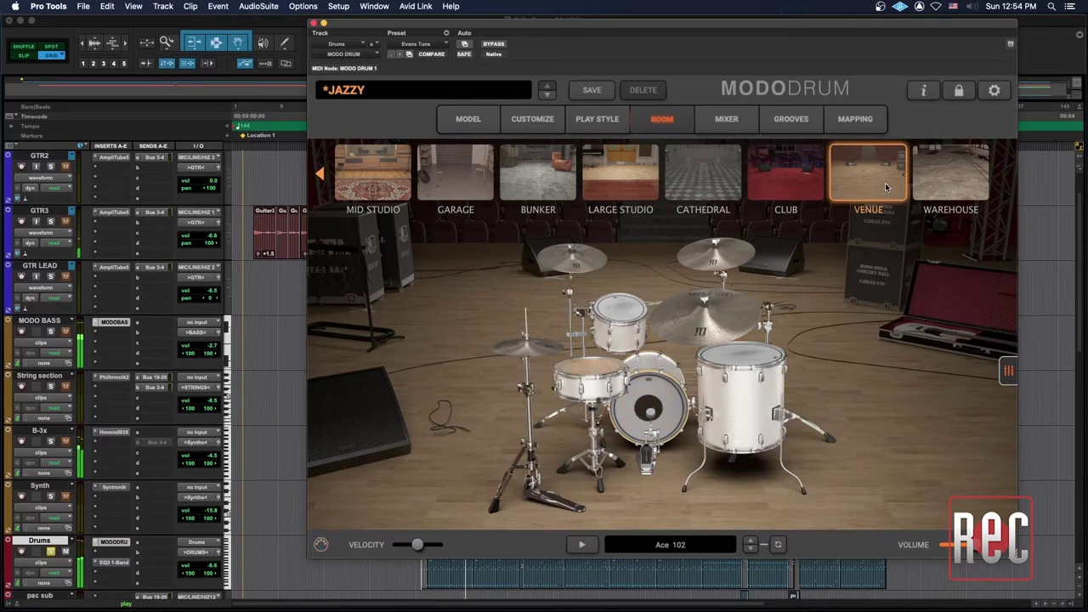
left_click(726, 119)
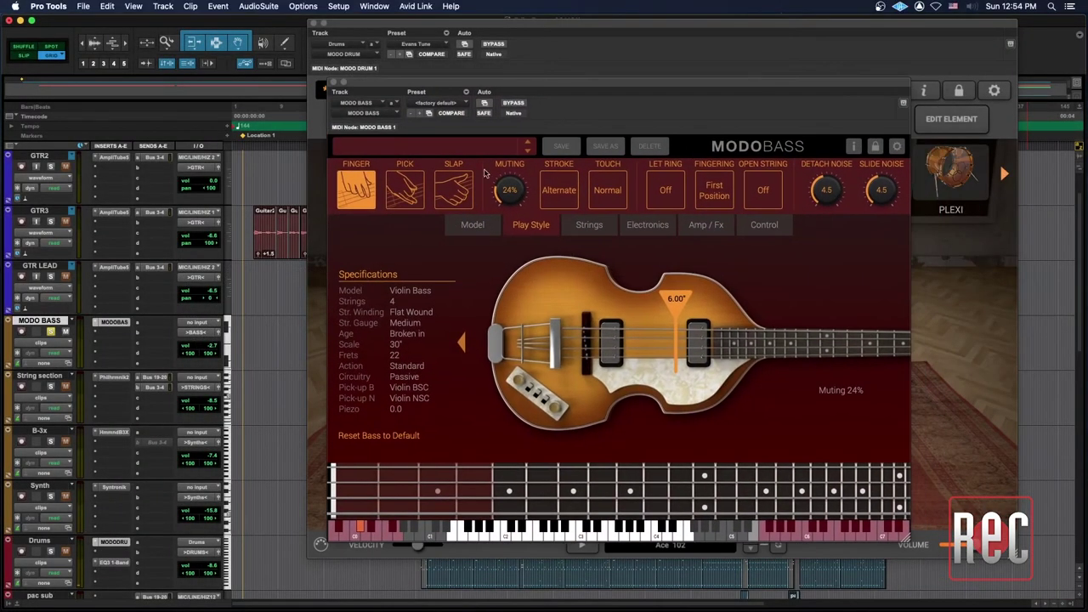
Play the session and examine the MODO BASS Strings, Electronics, Amp / Fx and Model pages
key("space")
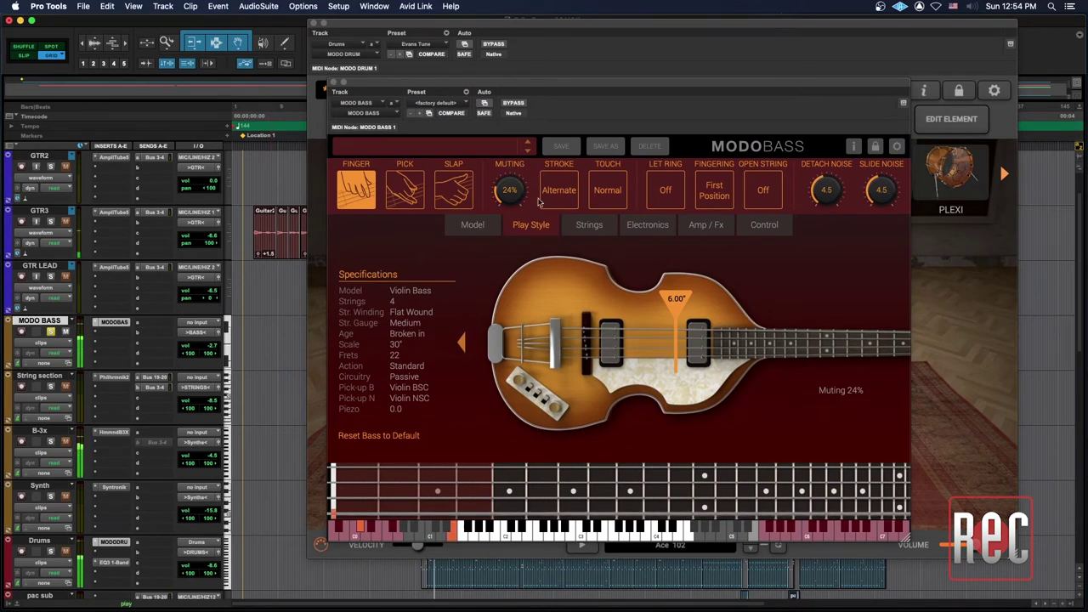
left_click(589, 224)
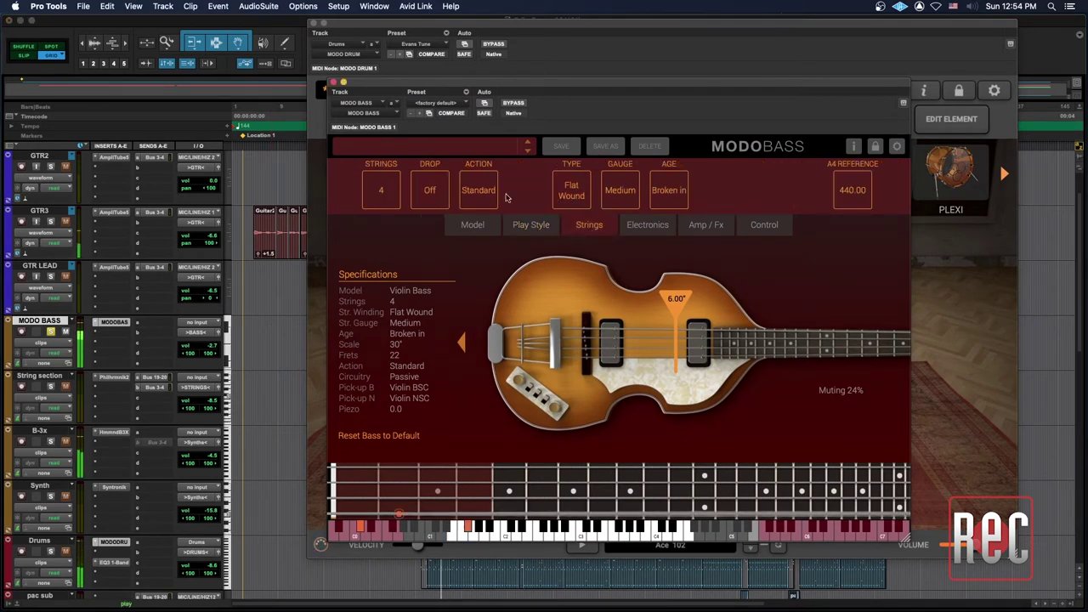
left_click(650, 226)
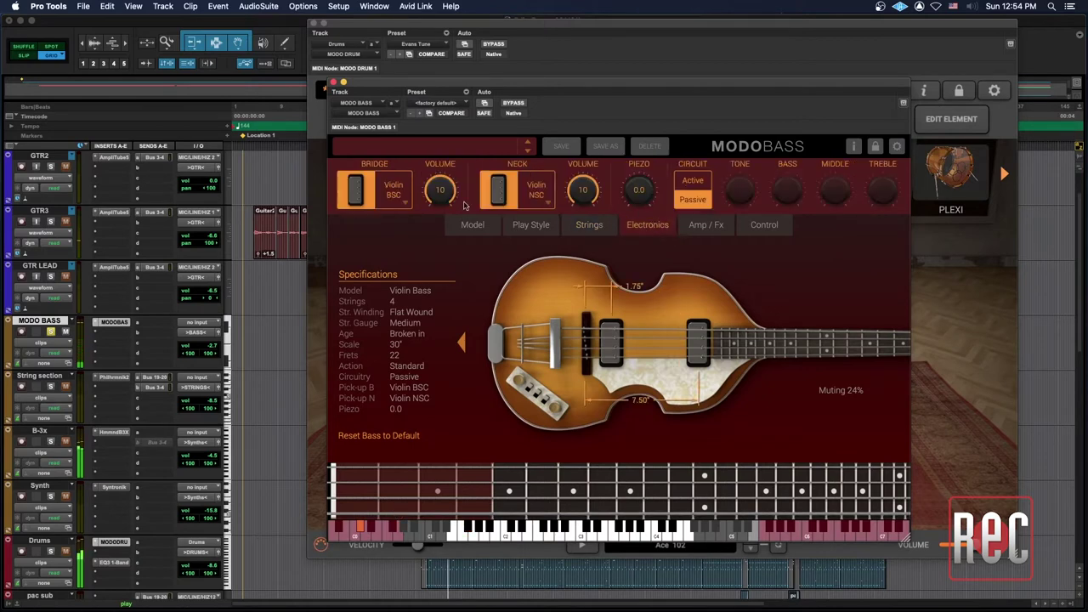
left_click(705, 225)
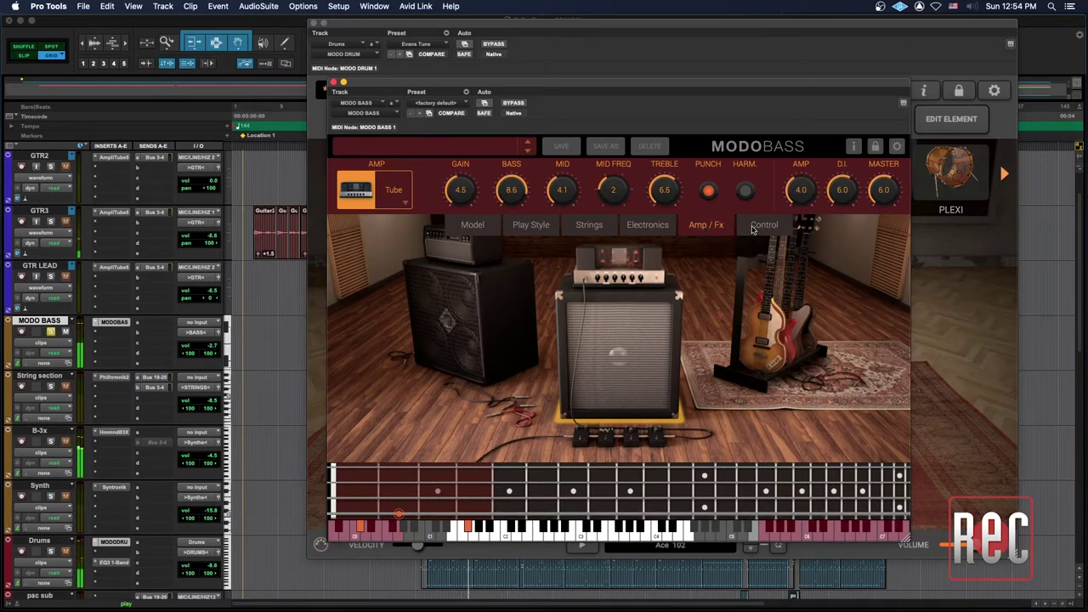
left_click(472, 225)
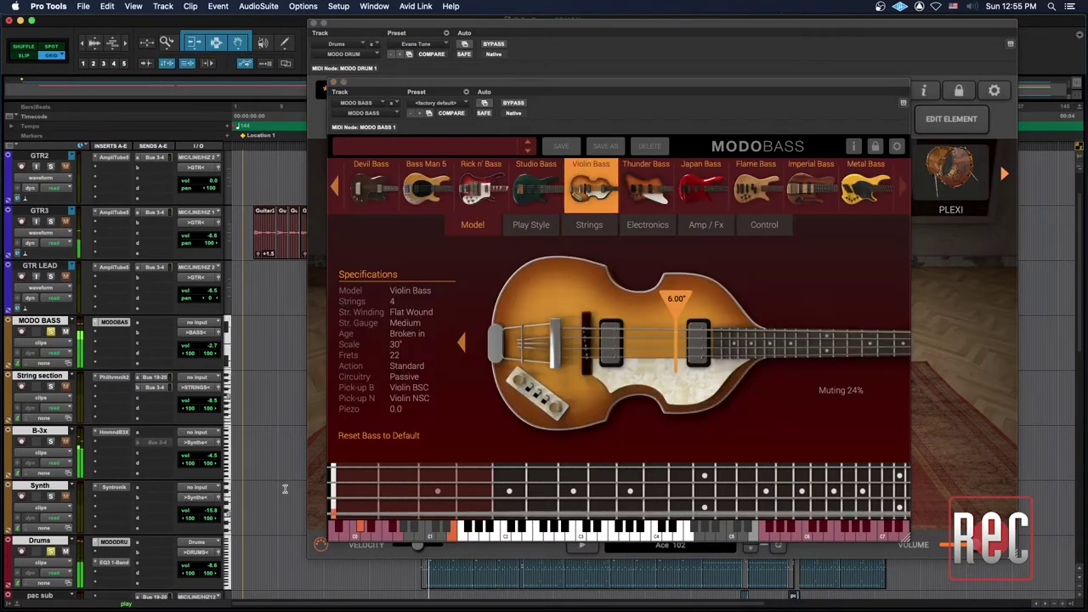
Move the MODO BASS and MODO DRUM windows apart so both instruments can be seen side by side
left_click_drag(356, 80, 176, 86)
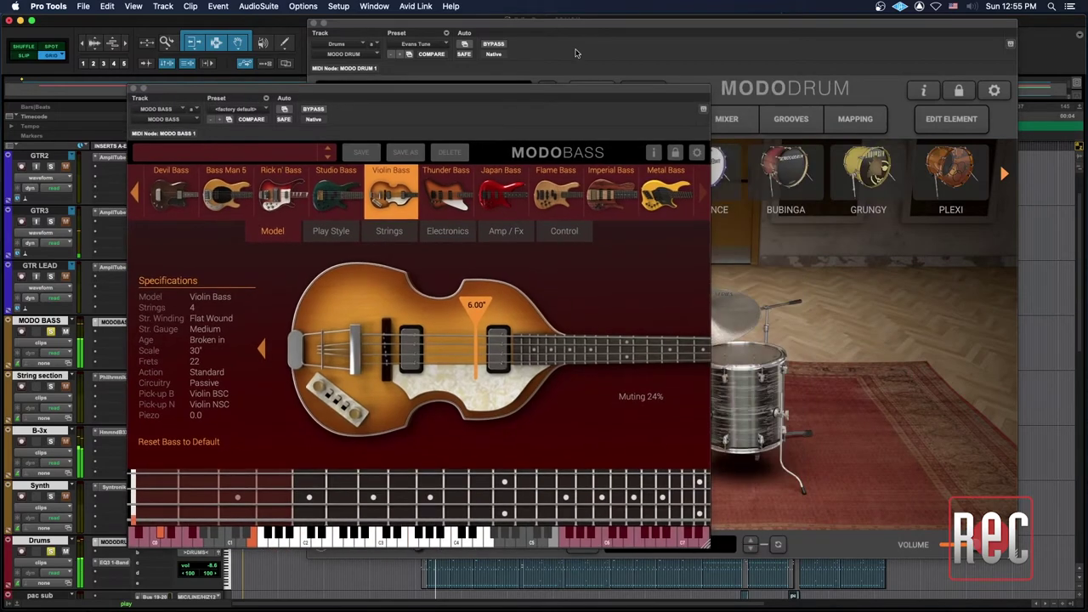
left_click_drag(584, 26, 652, 26)
left_click(57, 347)
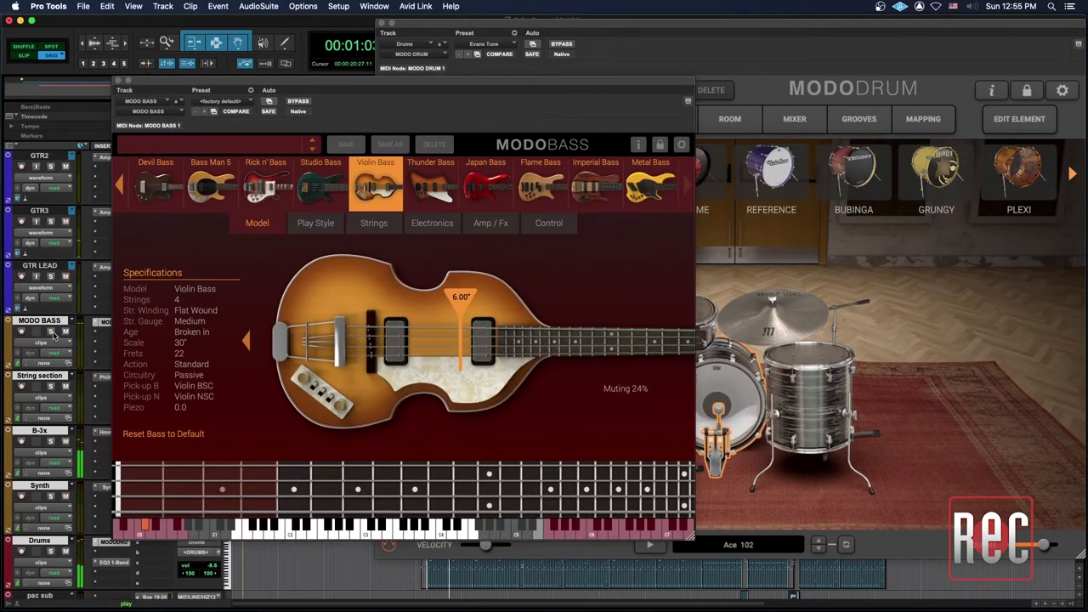
left_click_drag(543, 83, 479, 52)
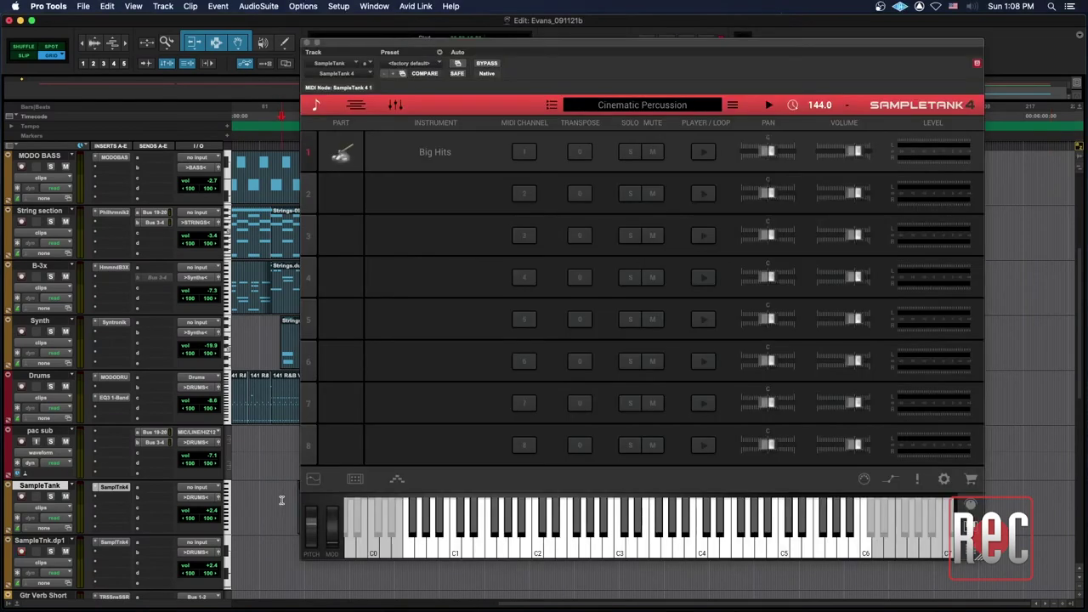
Solo the SampleTank track and browse the available libraries, filters and instruments for the Big Hits part
key("shift+s")
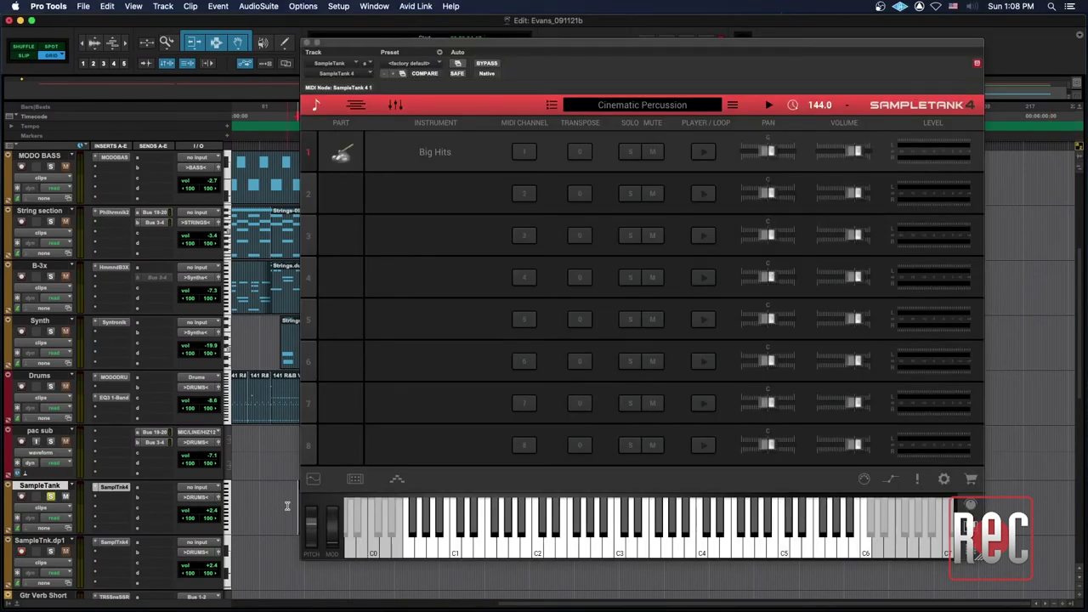
left_click(433, 153)
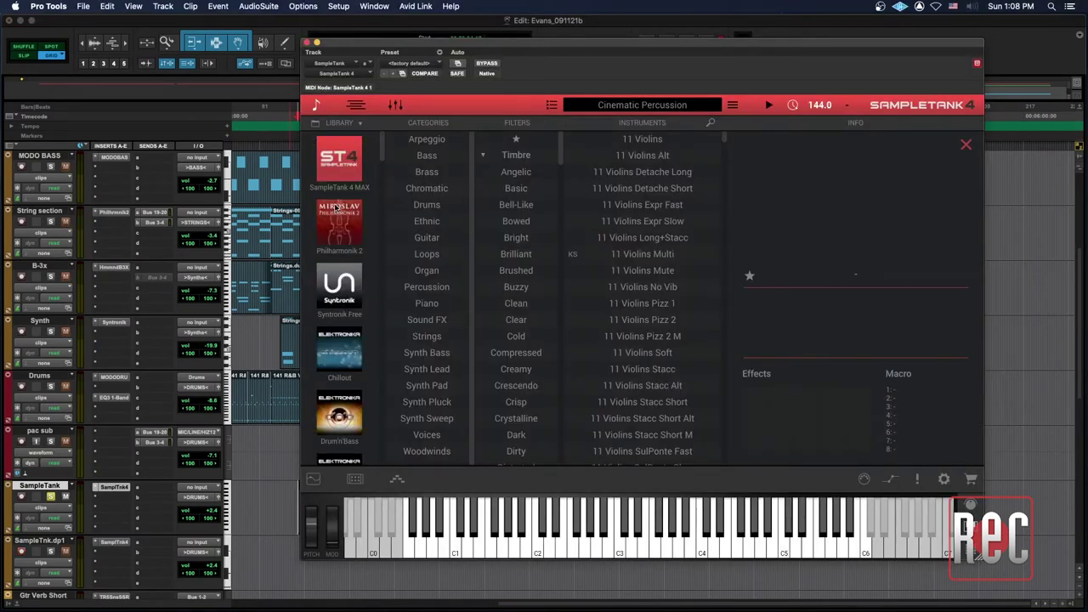
scroll(335, 207, "down", 15)
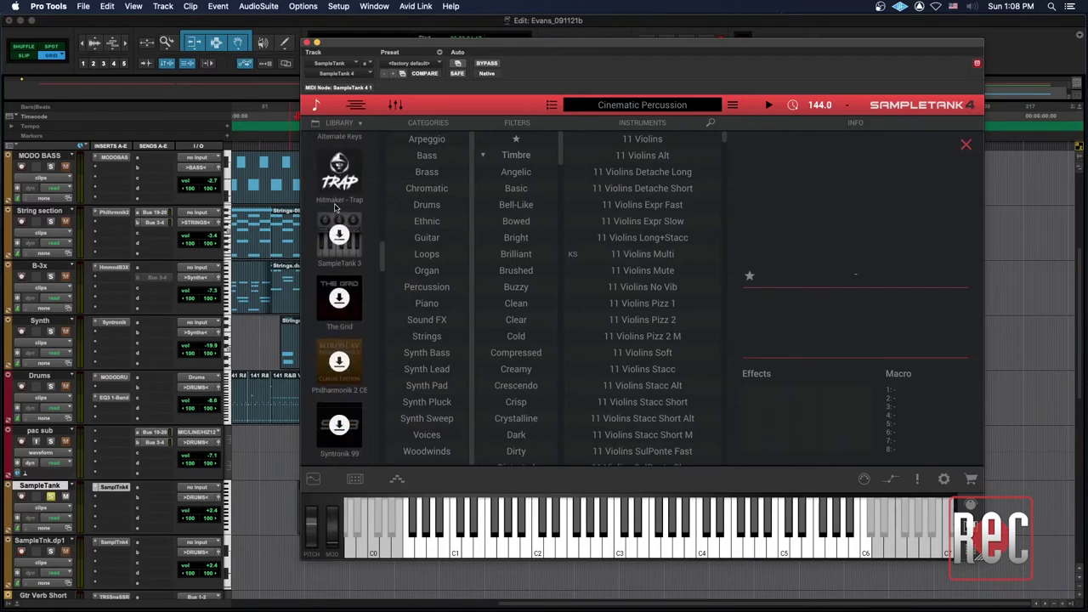
scroll(338, 221, "up", 15)
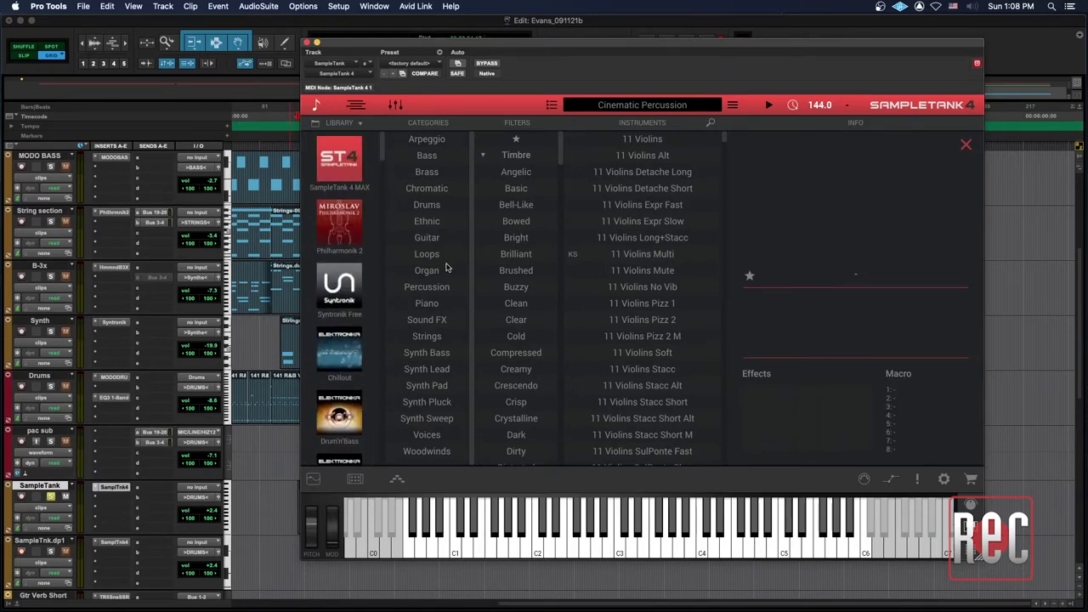
scroll(514, 270, "down", 15)
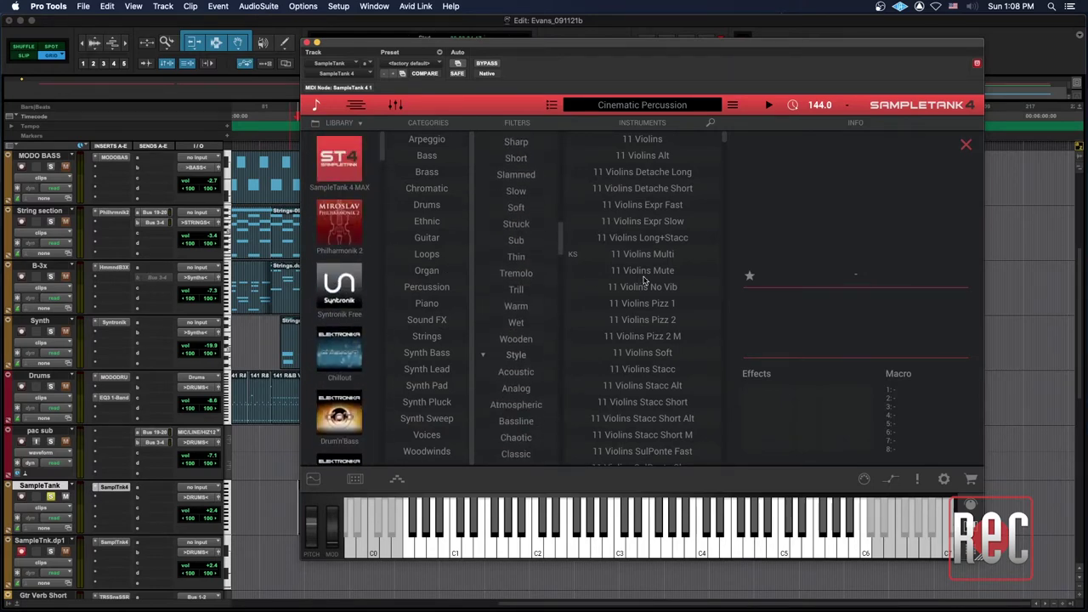
scroll(643, 283, "down", 10)
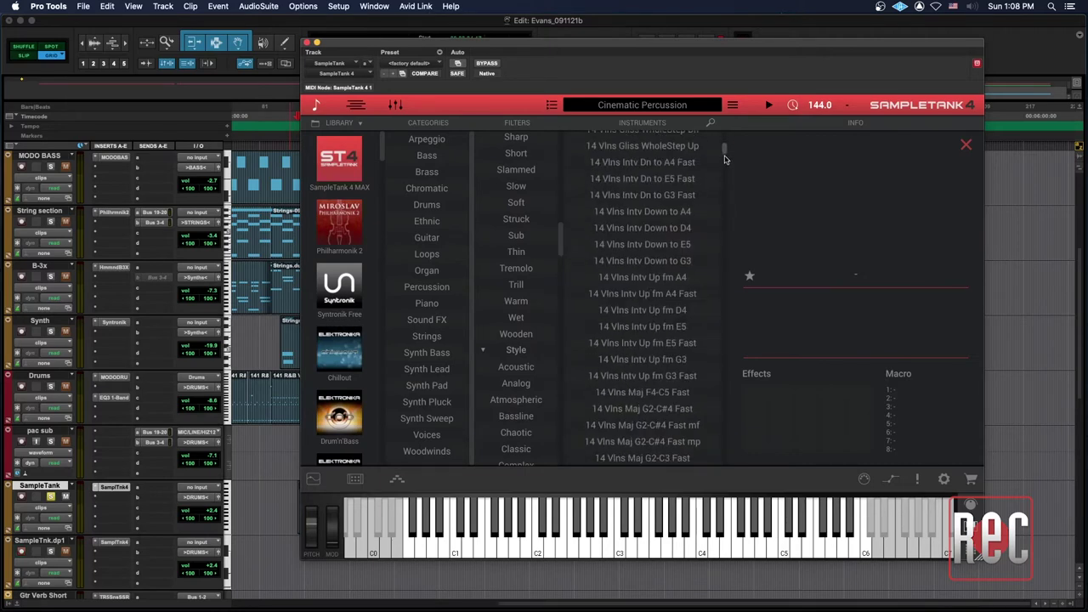
left_click_drag(725, 156, 729, 305)
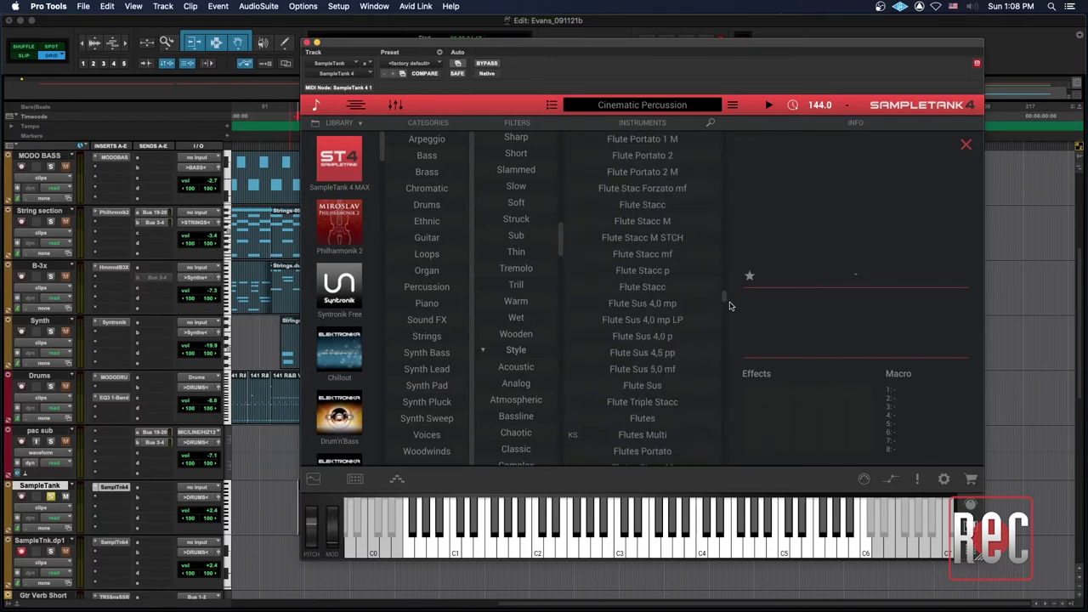
Examine SampleTank's mixer and the Big Hits part's instrument editor, effects rack and groove players
left_click(357, 107)
left_click(394, 105)
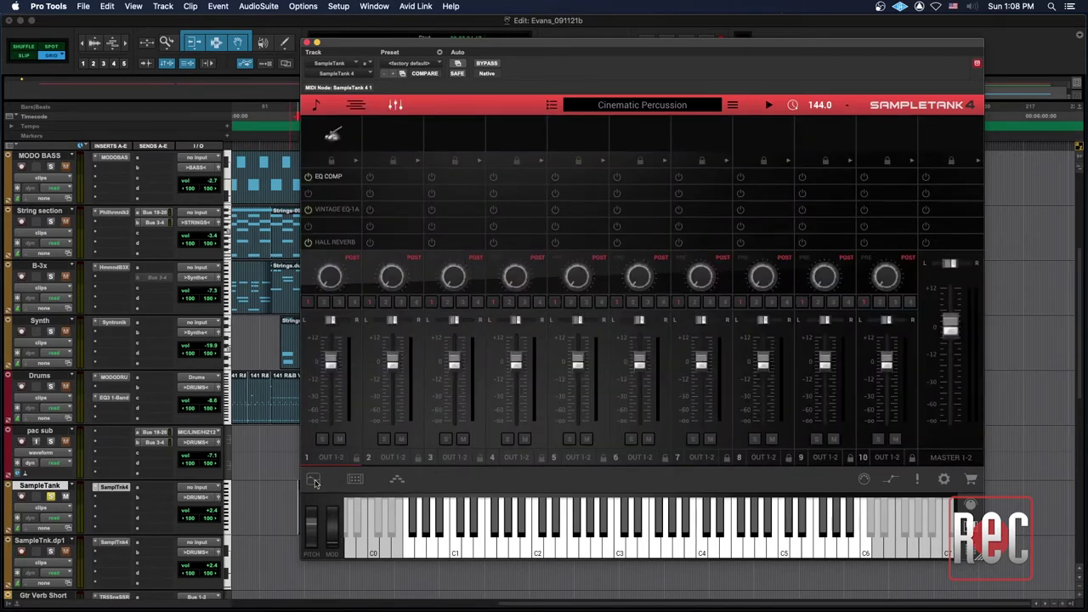
left_click(313, 480)
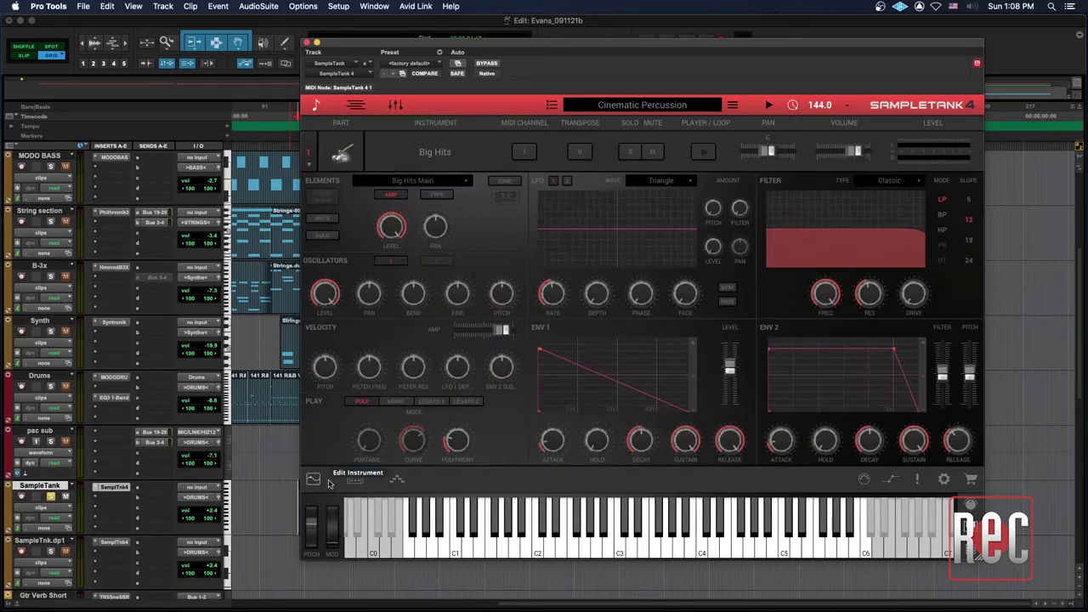
left_click(355, 480)
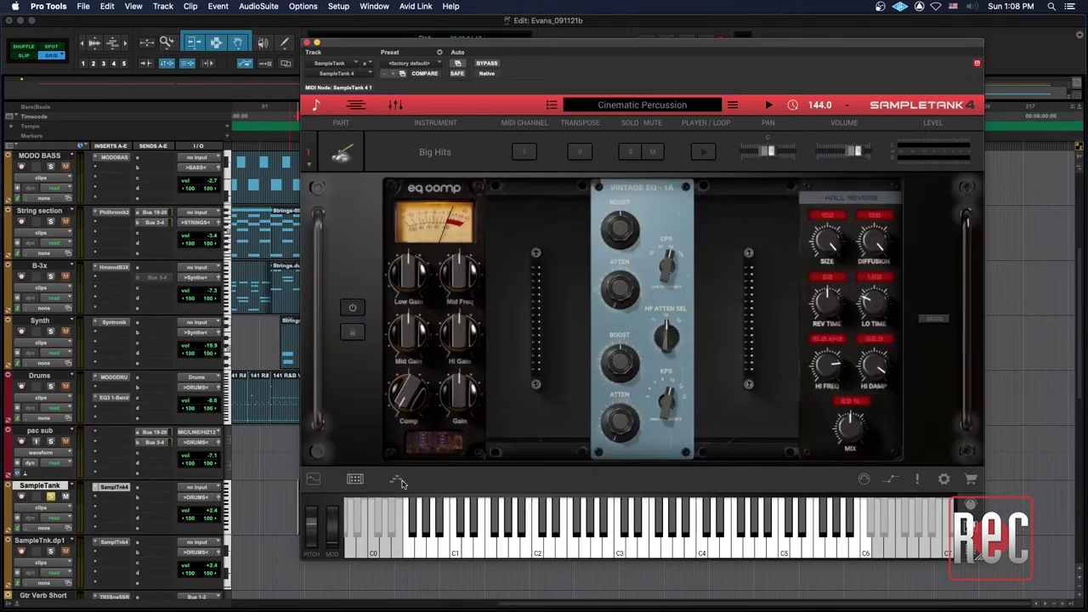
left_click(398, 480)
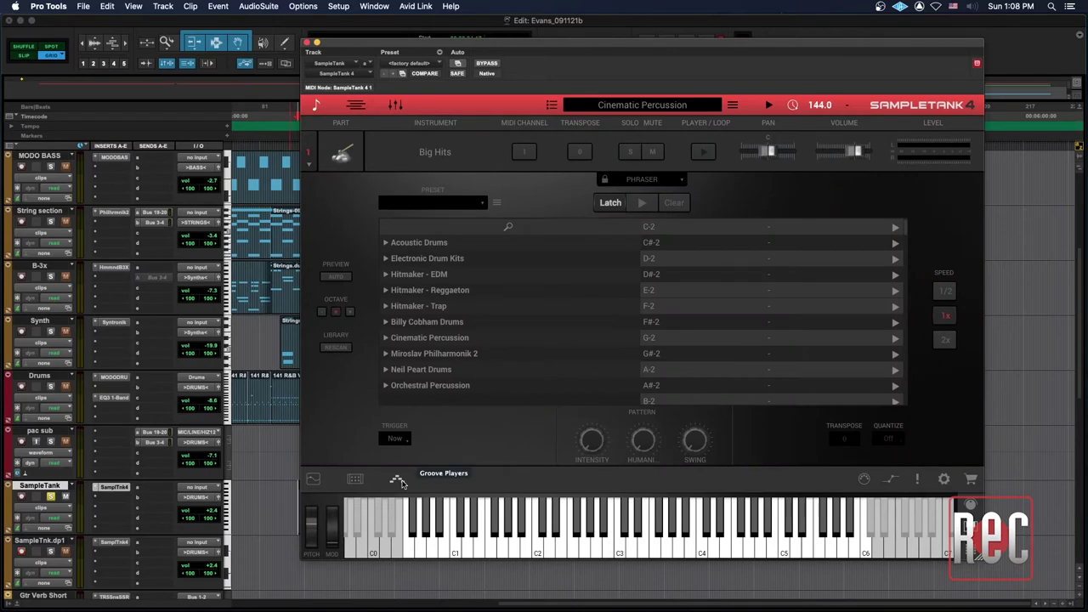
Show SampleTank's mixer, uncover the SampleTank track's clip and play the session from just before that clip
left_click(395, 104)
key("space")
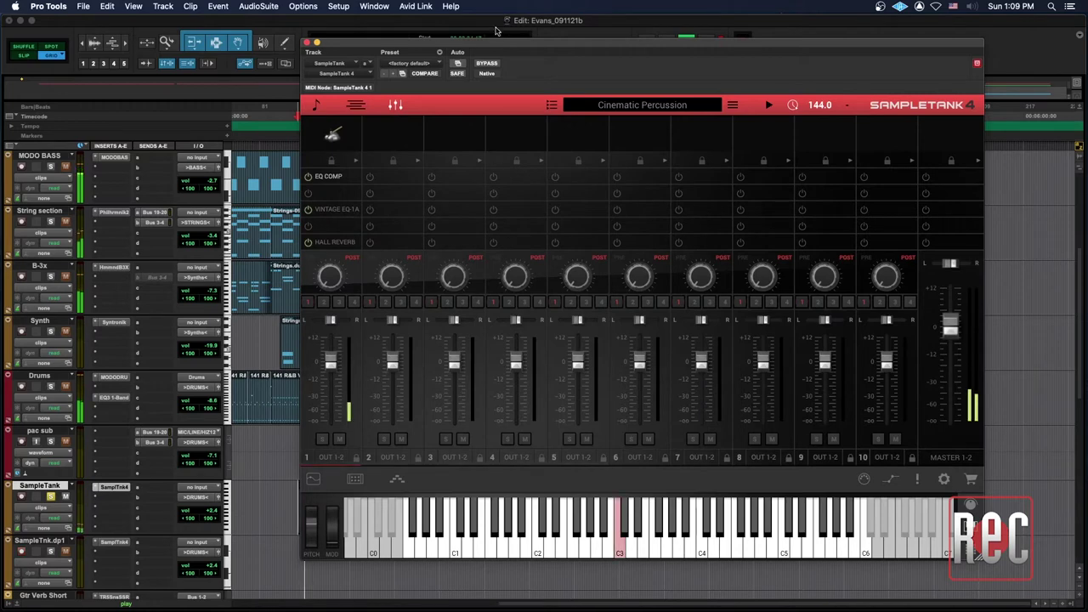
left_click_drag(497, 44, 521, 31)
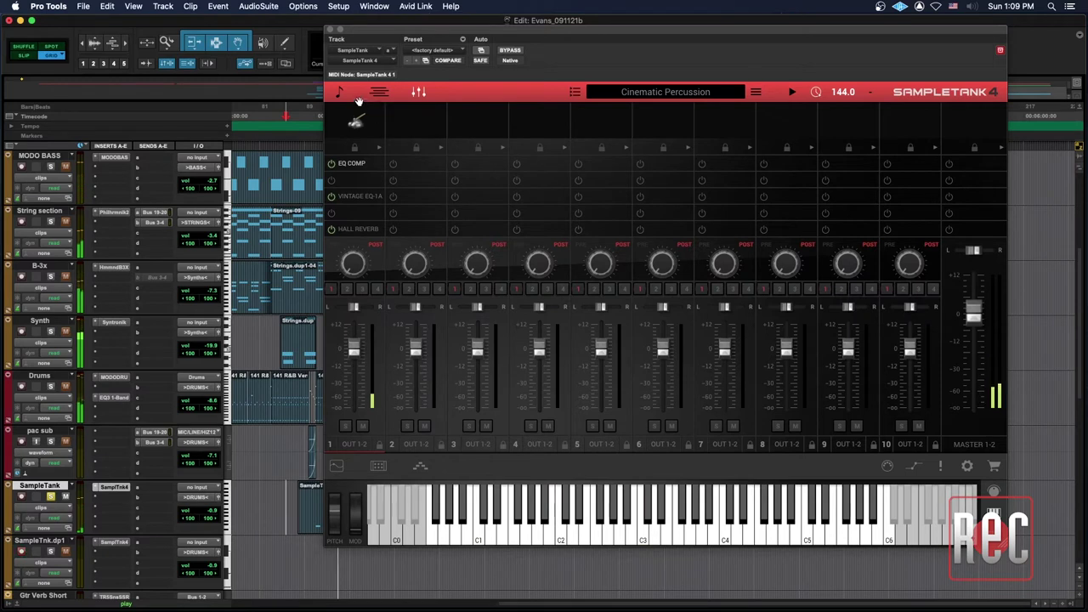
left_click(286, 497)
key("space")
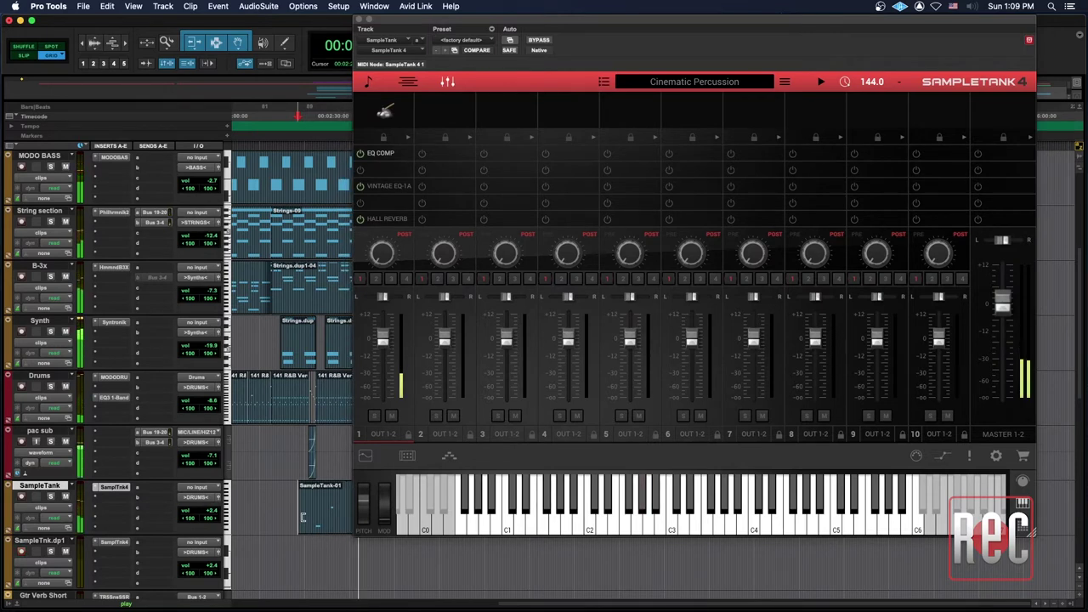
Open the SampleTank instance on the SampleTnk.dp1 track and browse its instruments in the Arpeggio category
left_click(368, 82)
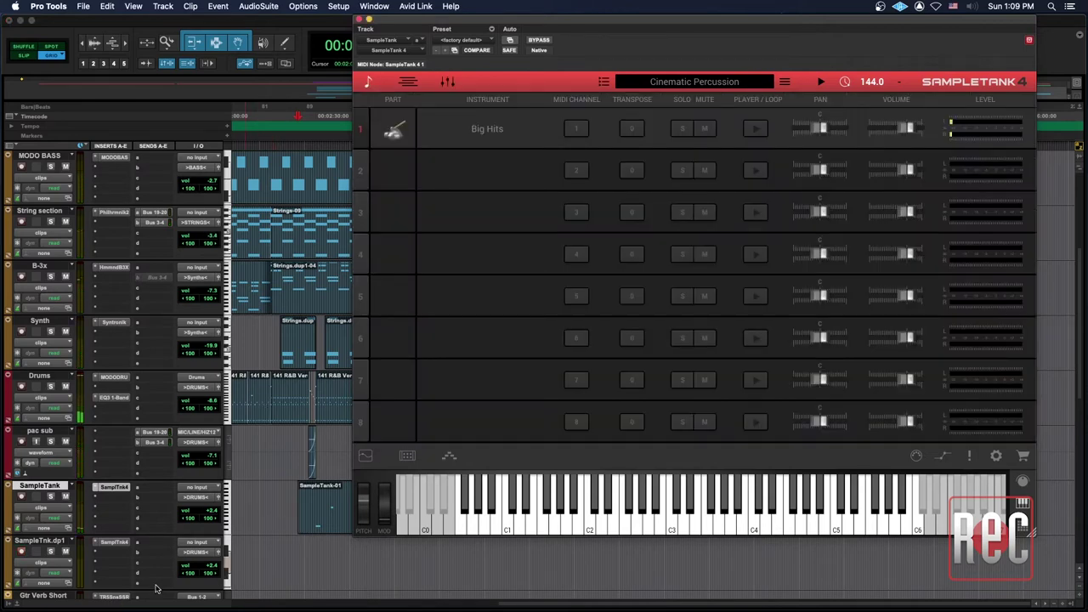
left_click(116, 542)
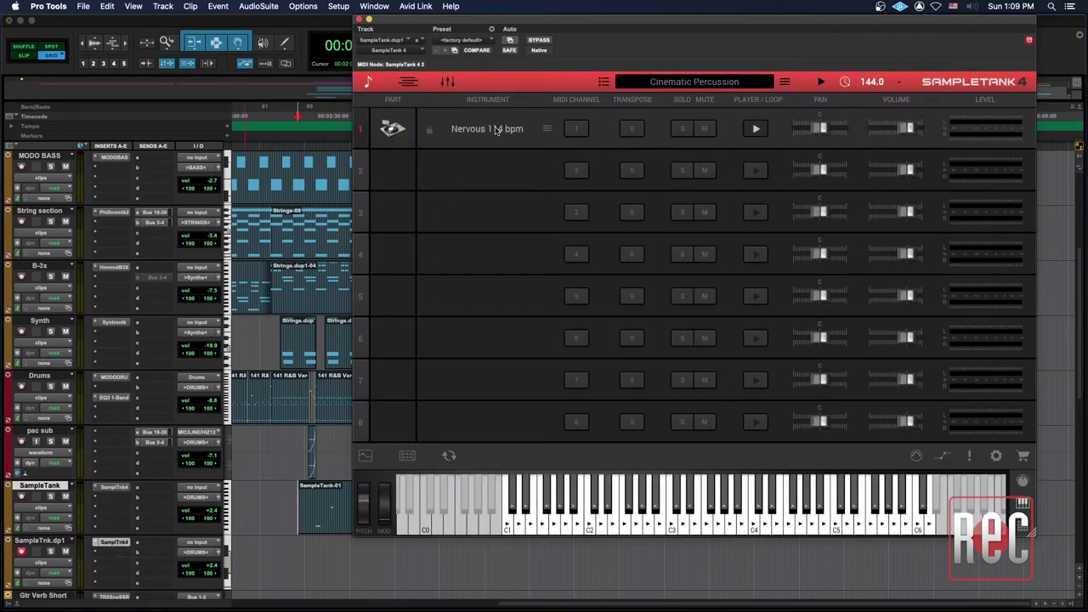
left_click(496, 129)
left_click(485, 116)
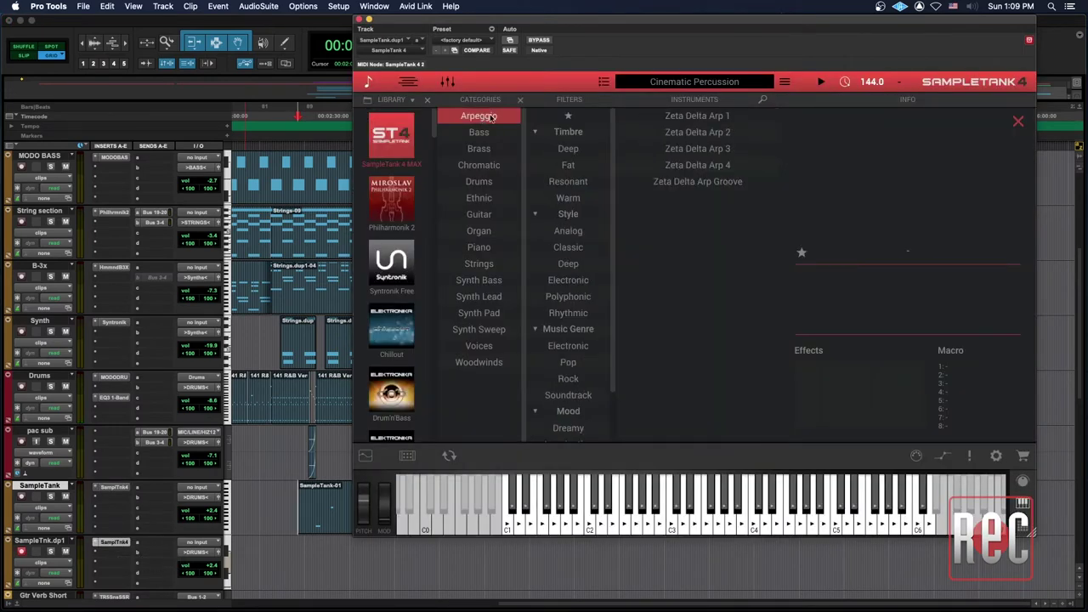
Load the Zeta Delta Arp 1 instrument into SampleTank and open its groove player
left_click(696, 116)
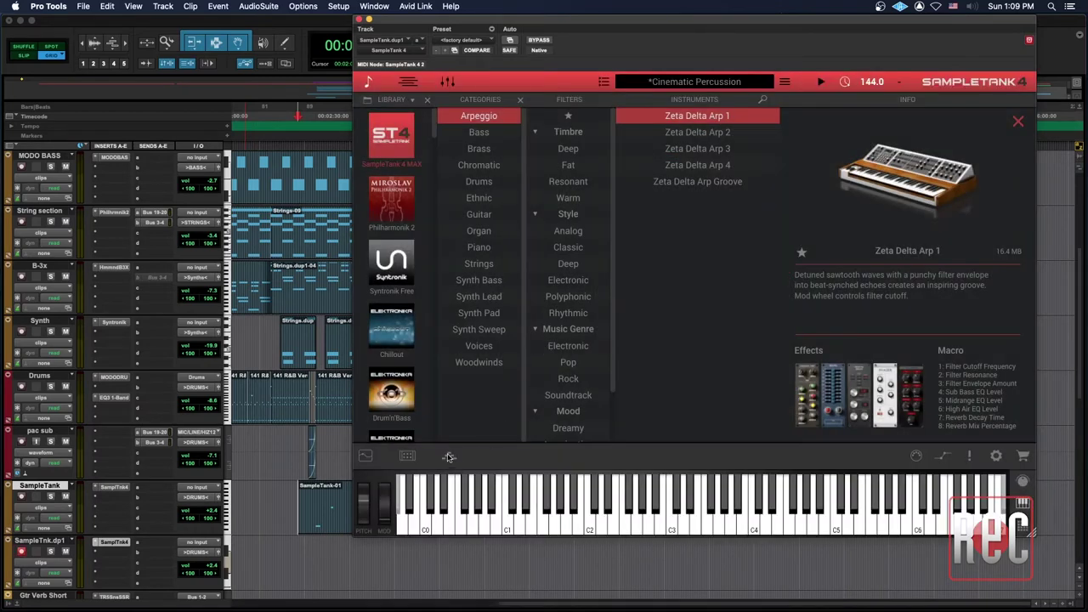
left_click(448, 457)
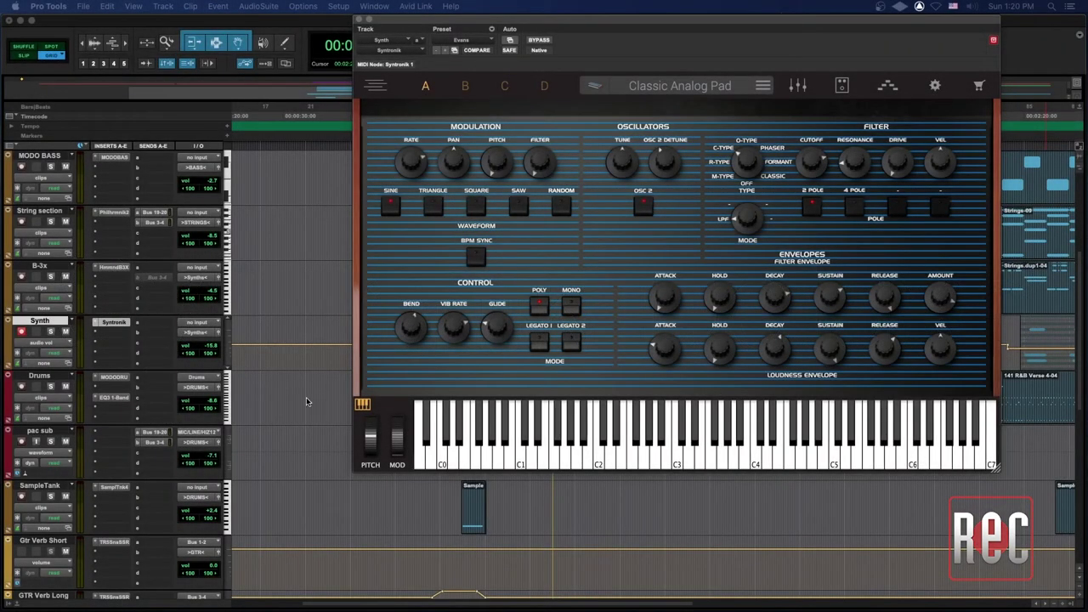
Browse Syntronik's synth models and its list of presets for the Classic Analog Pad part on the Synth track
left_click(593, 88)
scroll(418, 226, "down", 10)
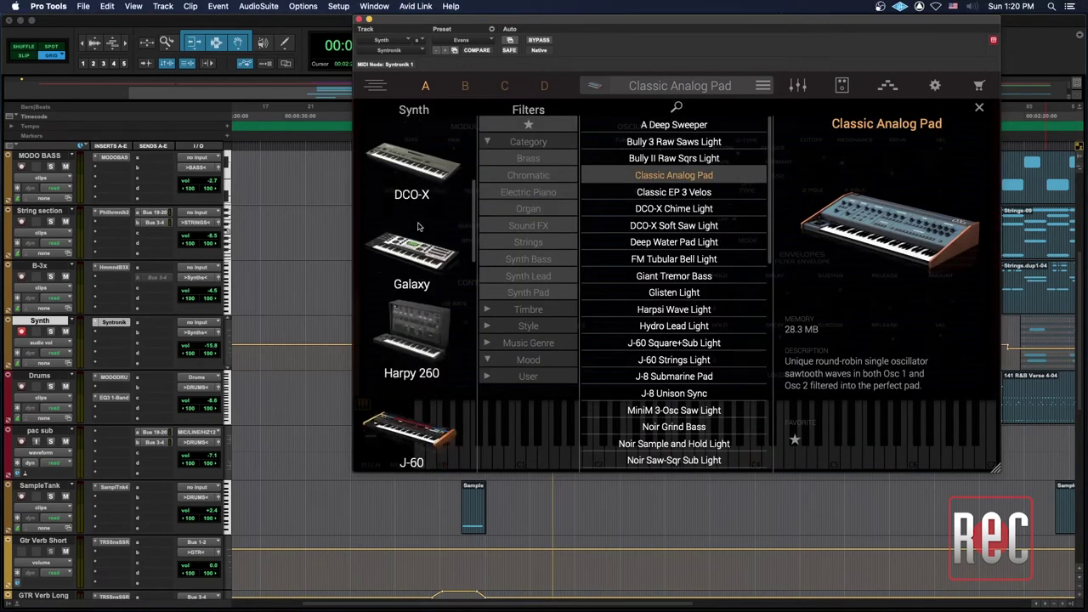
scroll(418, 228, "up", 7)
scroll(417, 226, "down", 12)
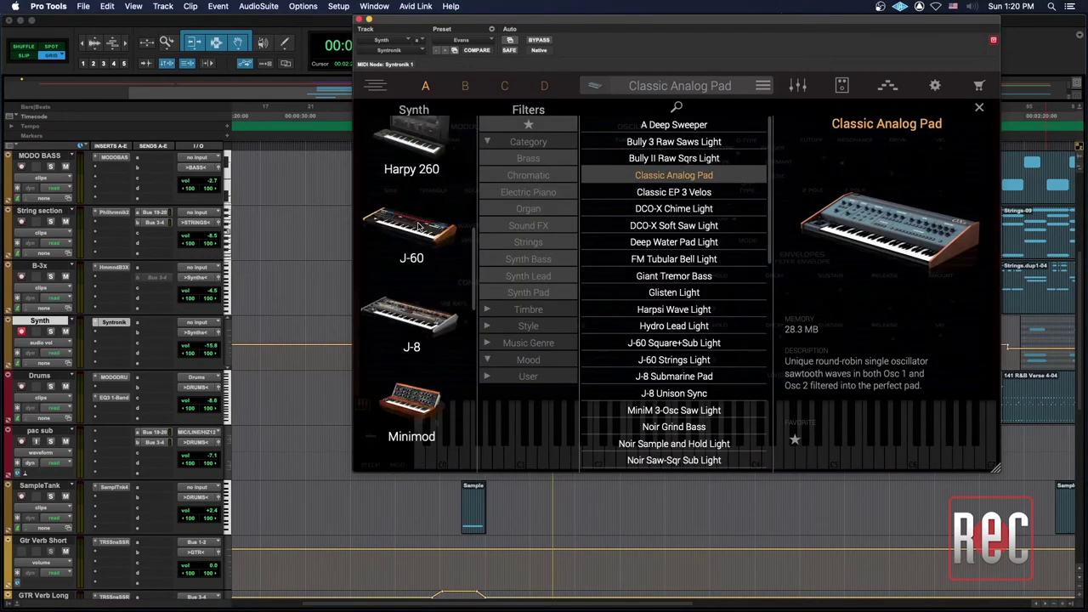
scroll(680, 270, "down", 10)
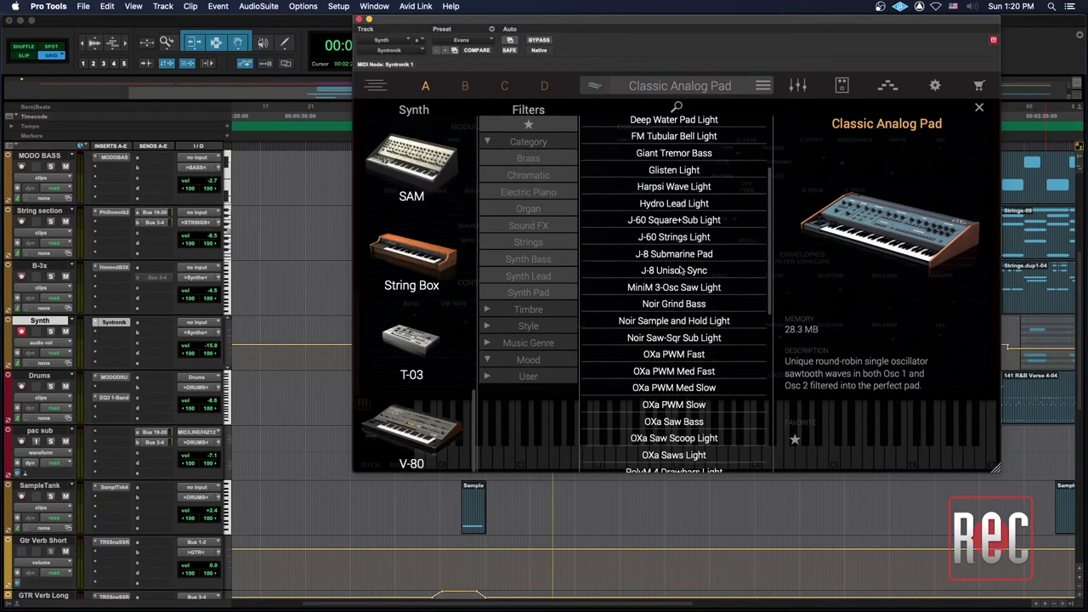
scroll(648, 247, "up", 8)
scroll(648, 246, "up", 5)
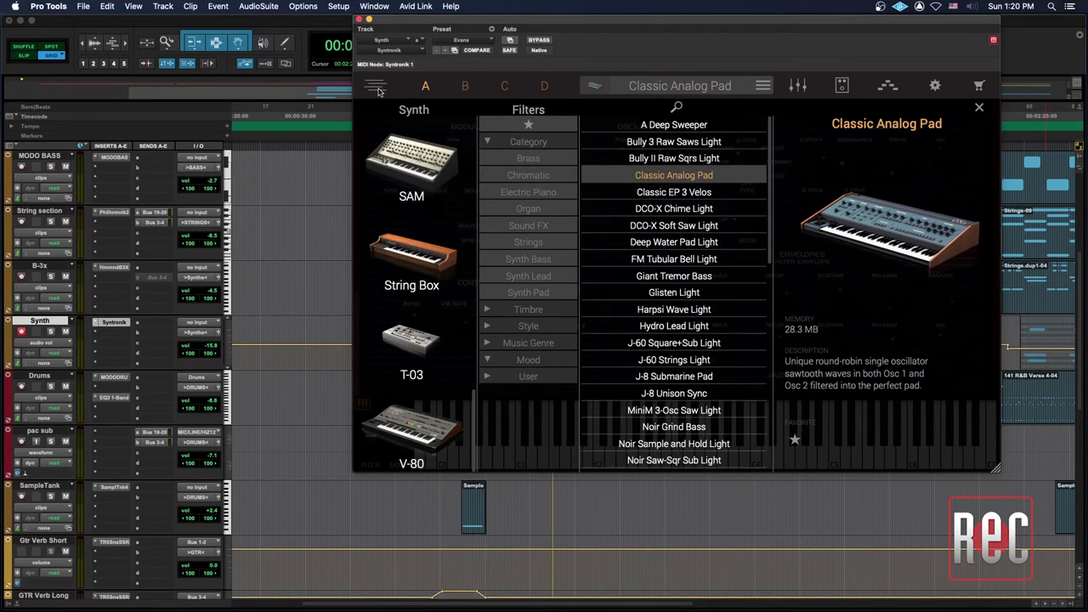
Examine Syntronik's four-part key range layout, mixer, effects rack and arpeggiator, and return to the synth panel
left_click(375, 88)
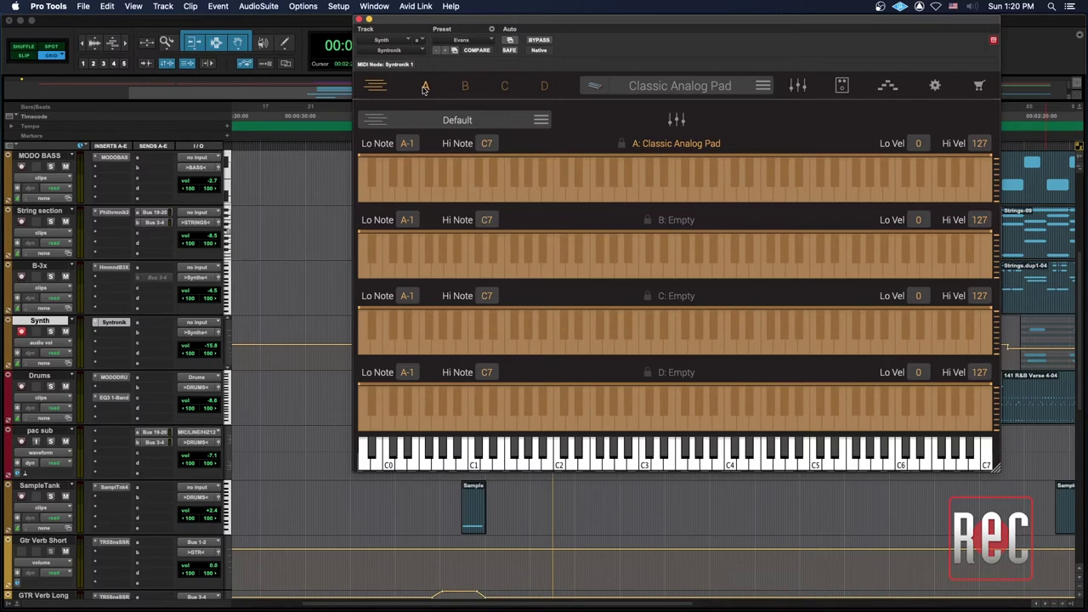
left_click(379, 90)
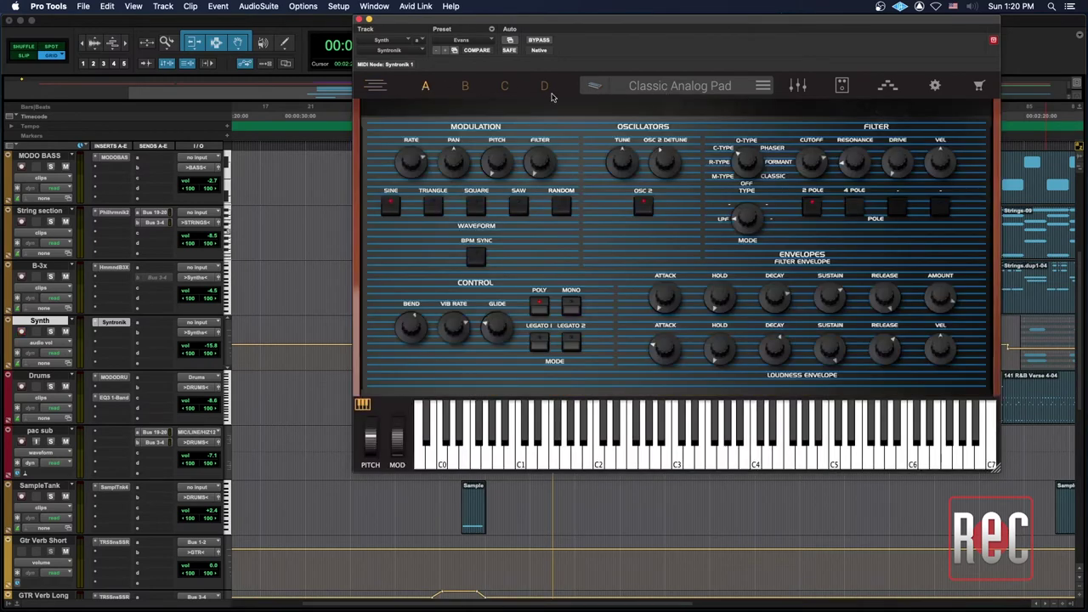
left_click(795, 87)
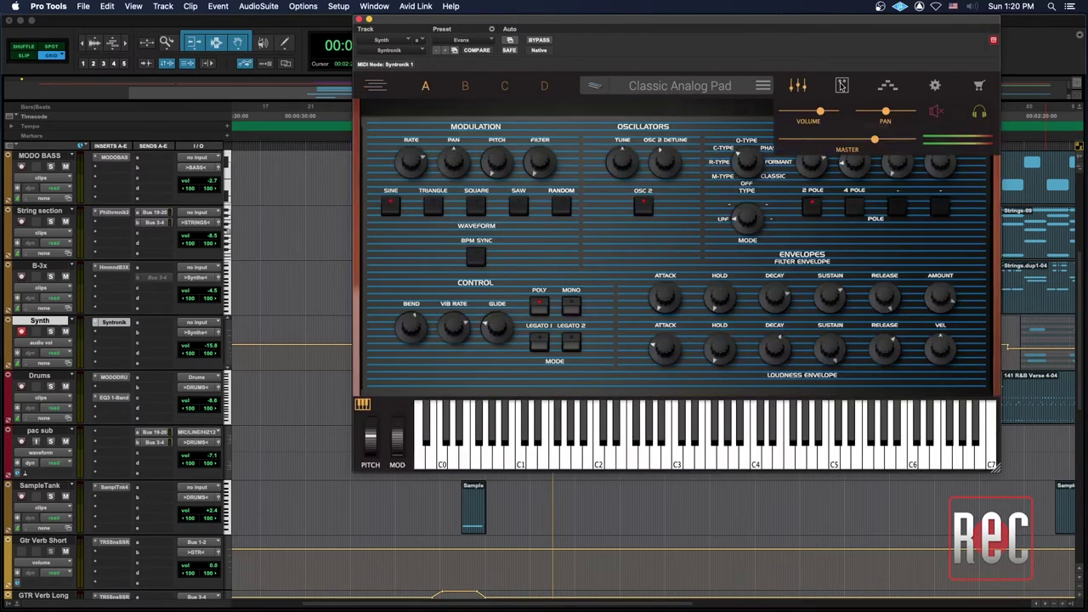
left_click(841, 86)
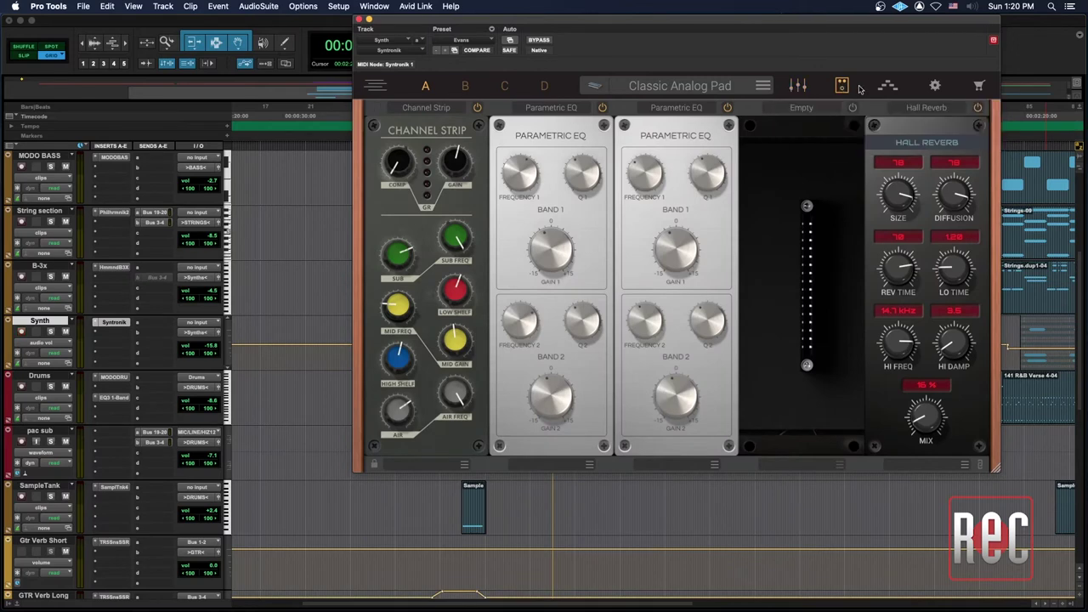
left_click(887, 85)
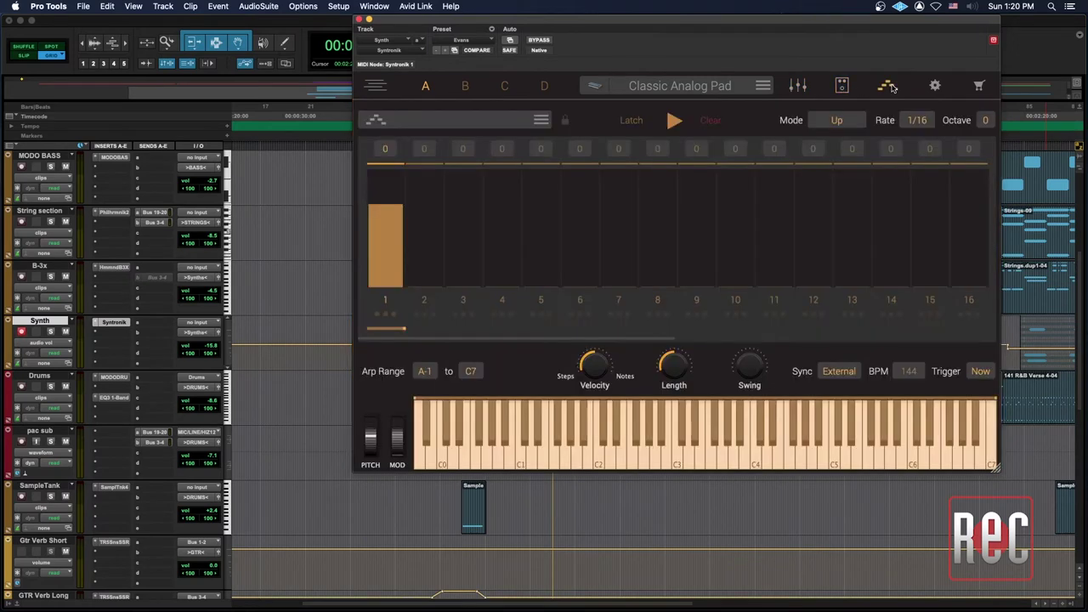
left_click(889, 88)
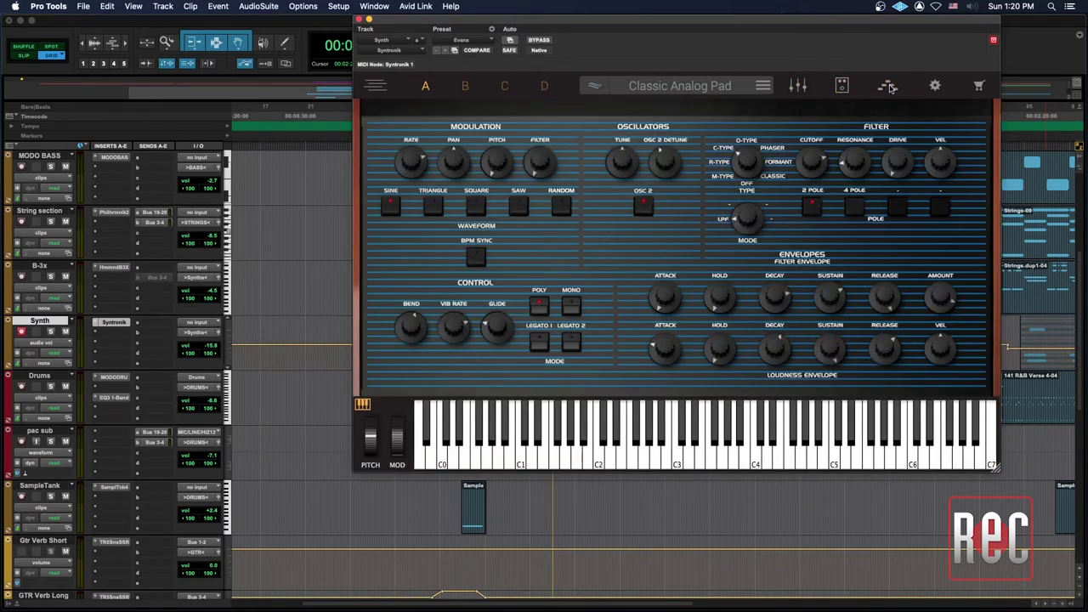
Play the session, shift the Syntronik window aside off the Synth track's clips, and solo the Synth track
key("space")
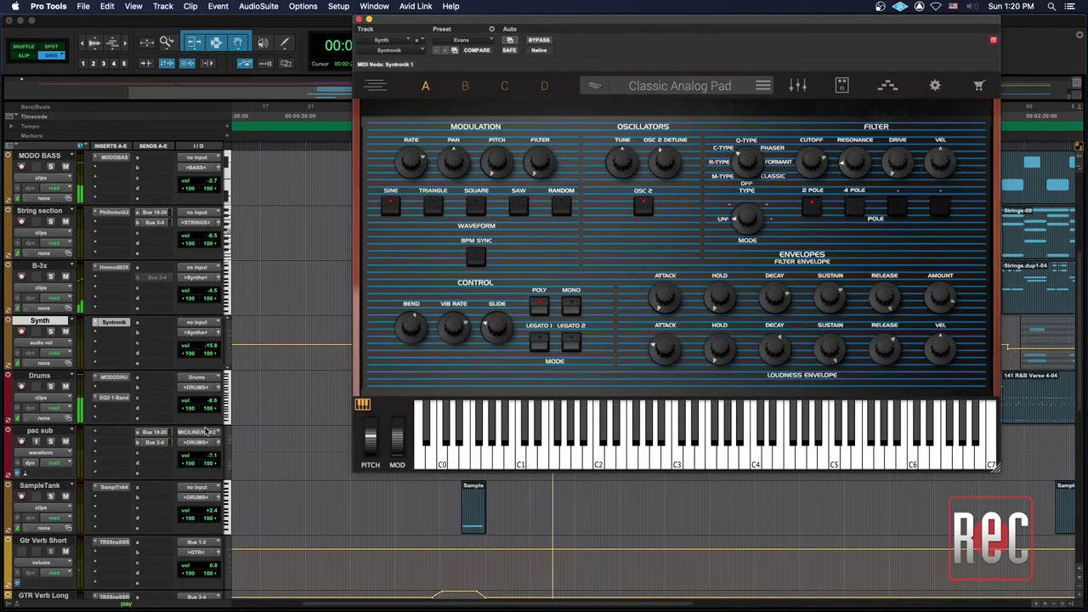
left_click_drag(555, 24, 591, 24)
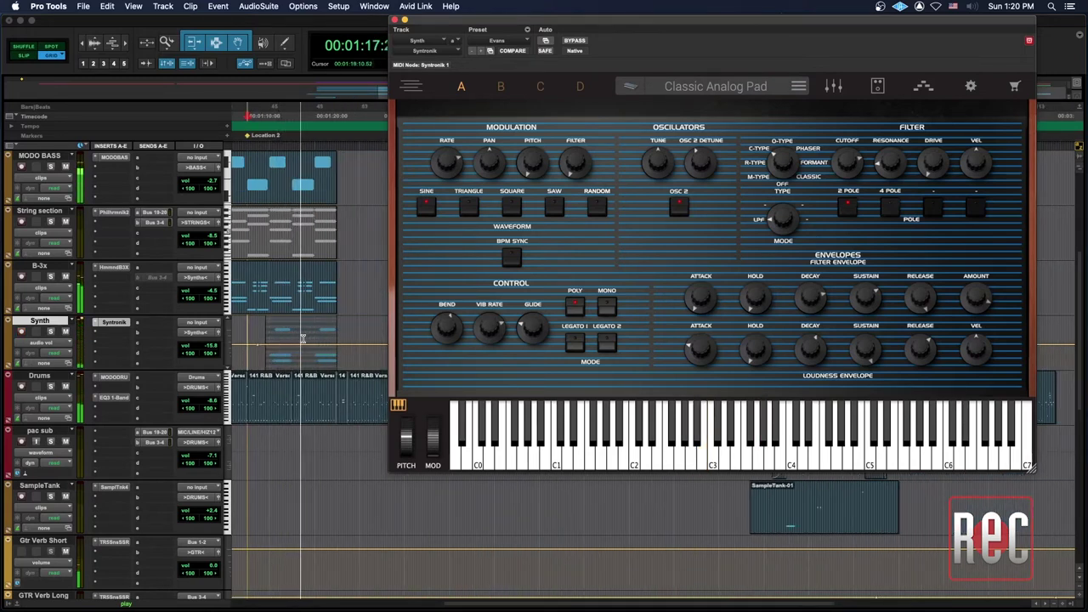
left_click(51, 331)
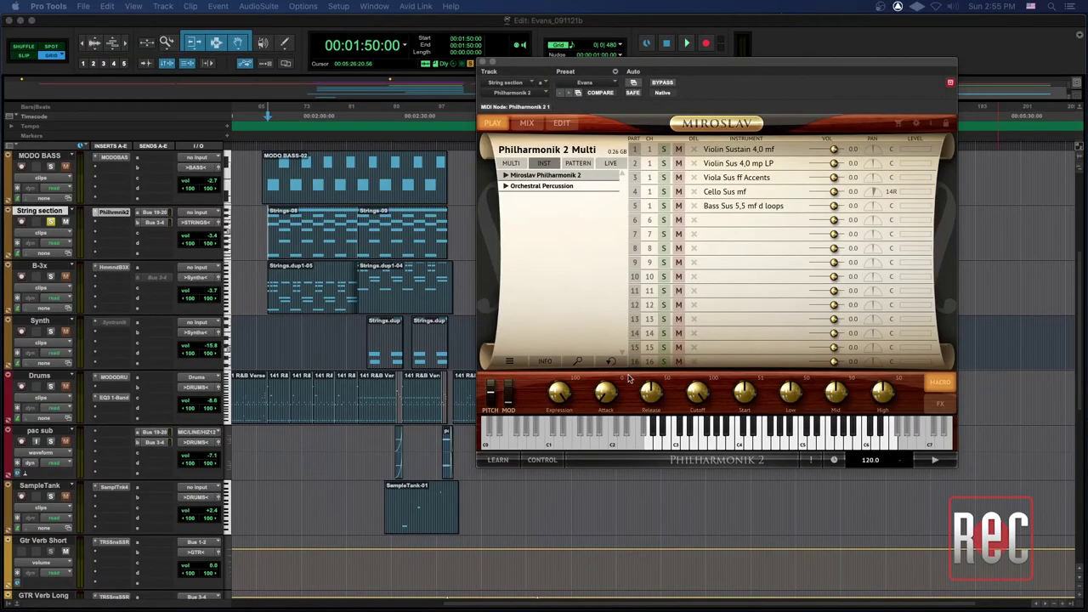
Play the session with the String section and expand Philharmonik 2's Strings, Brass and Piano instrument categories, including both Ensemble groups
key("space")
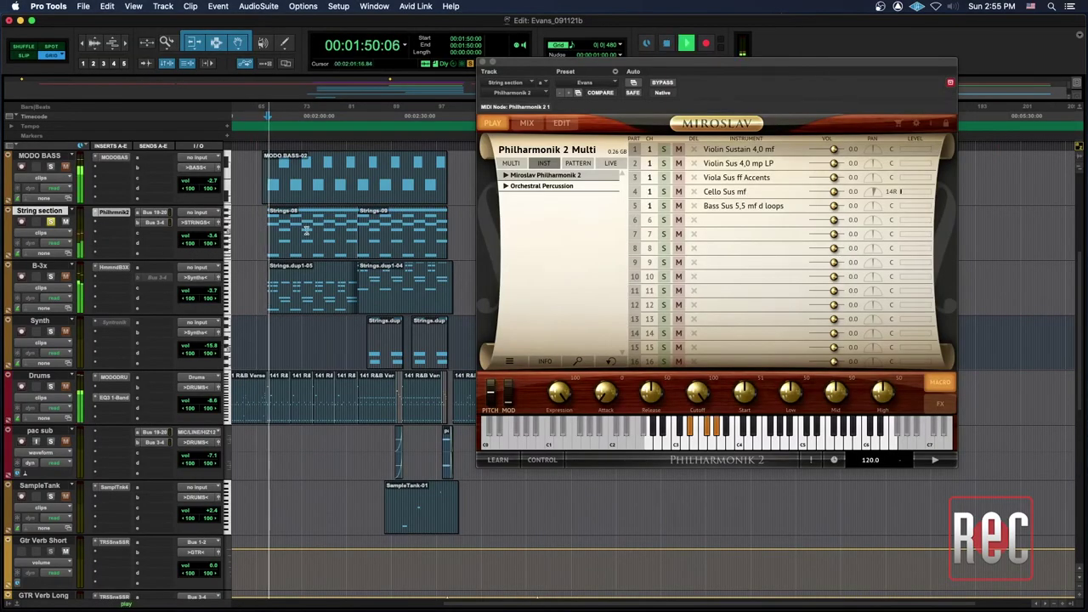
left_click(505, 176)
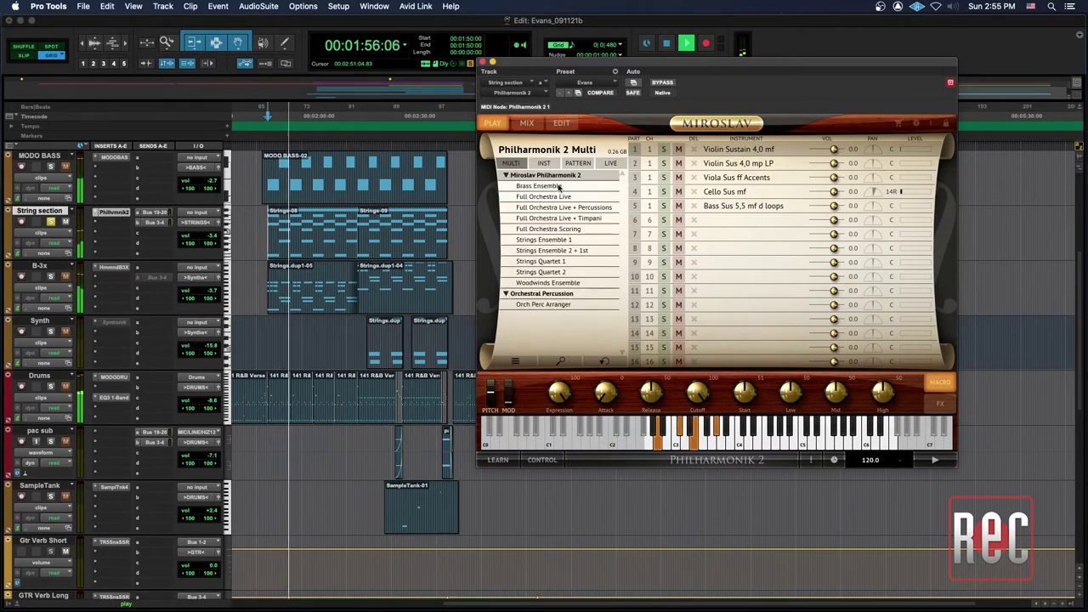
left_click(506, 175)
left_click(506, 175)
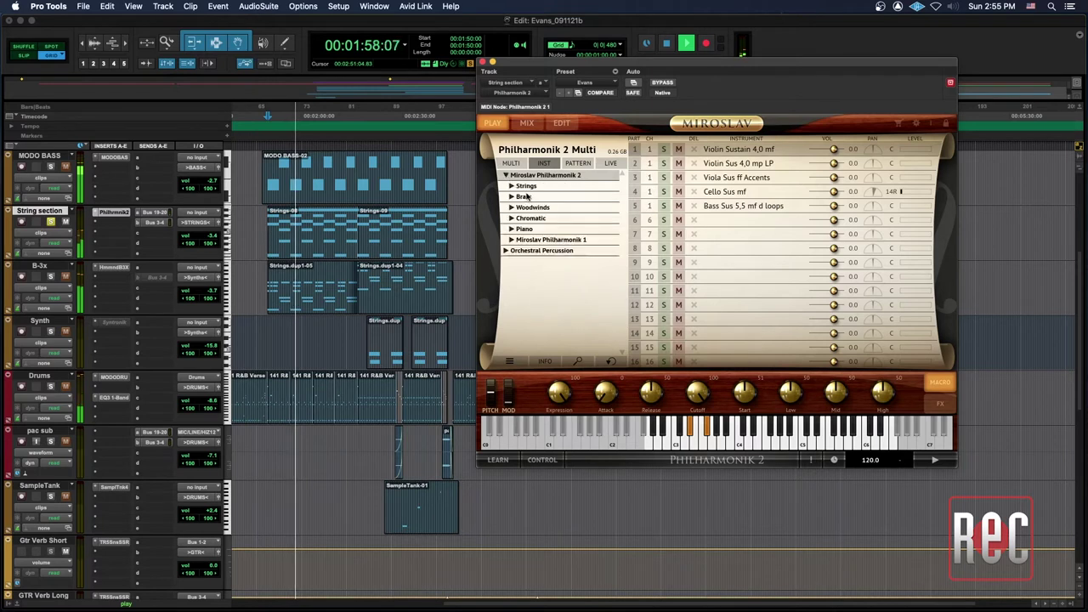
left_click(511, 187)
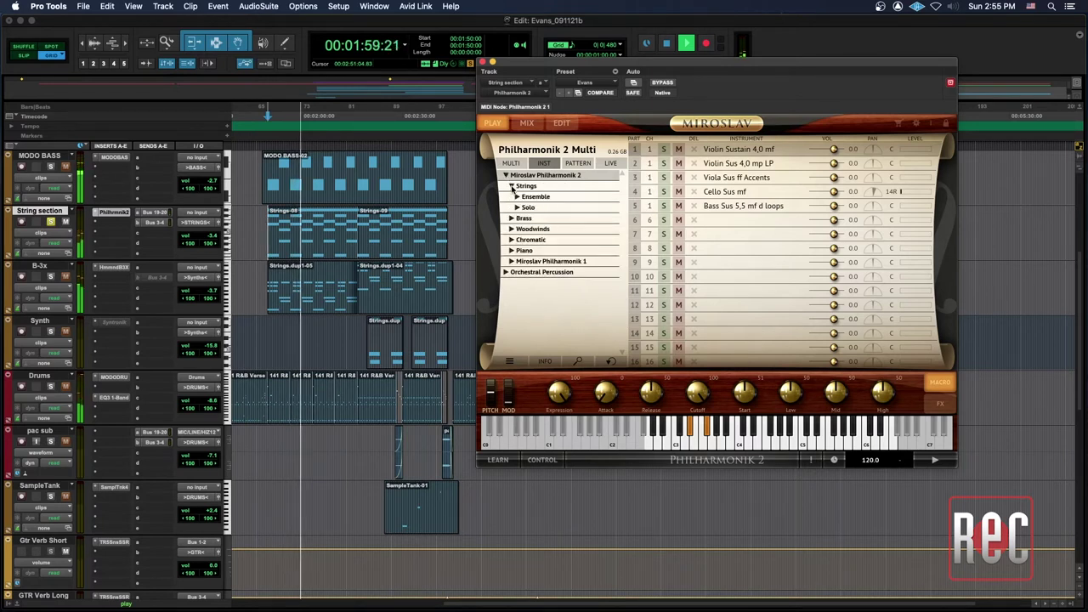
left_click(511, 250)
left_click(511, 218)
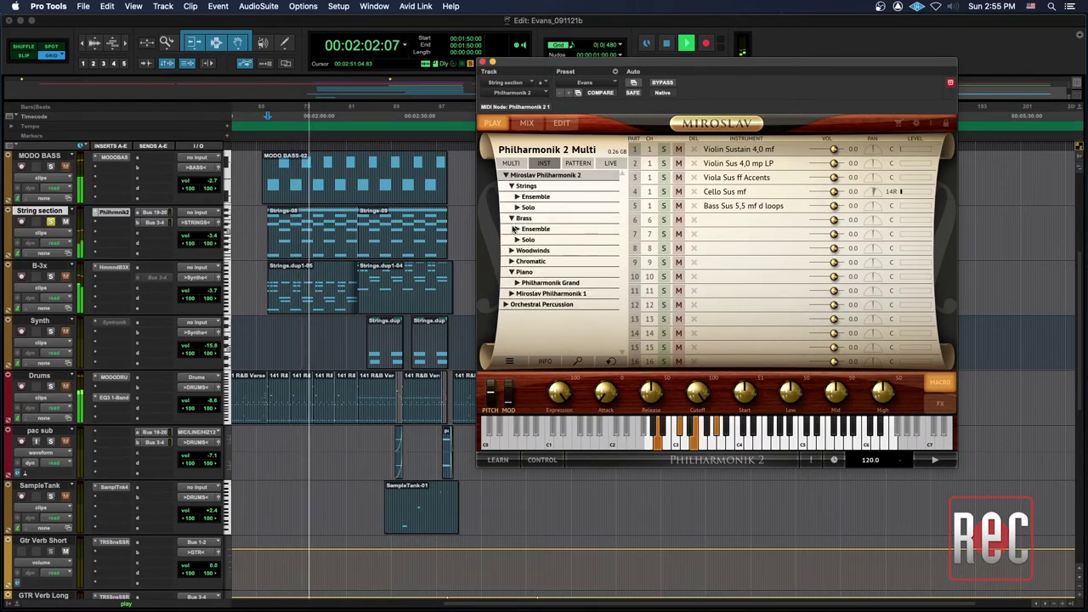
left_click(515, 229)
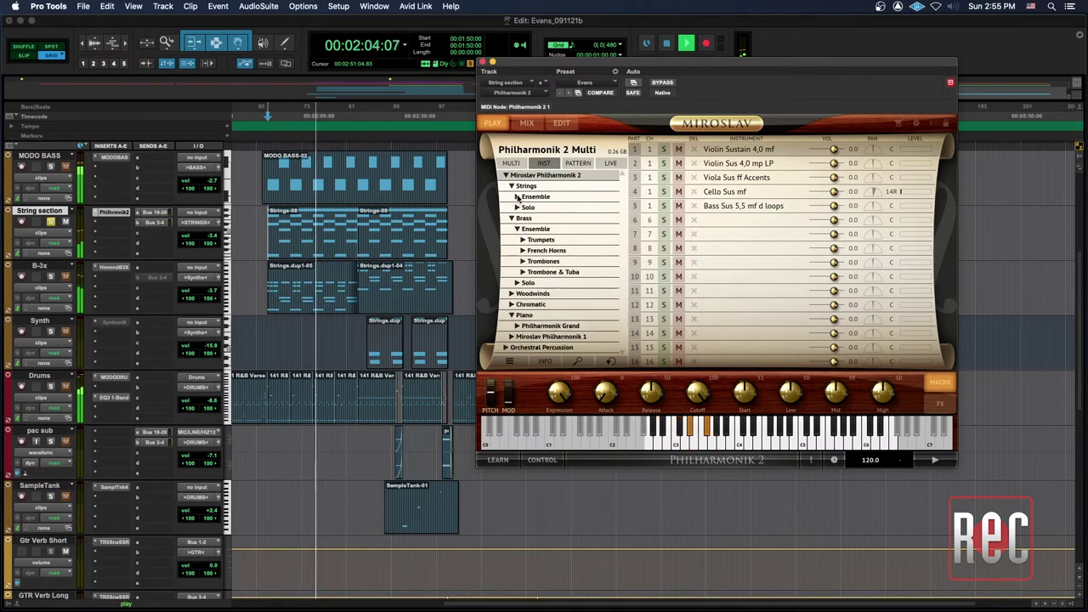
left_click(517, 196)
Expand the Orchestral Percussion library and look through its instruments and loops
scroll(570, 246, "down", 2)
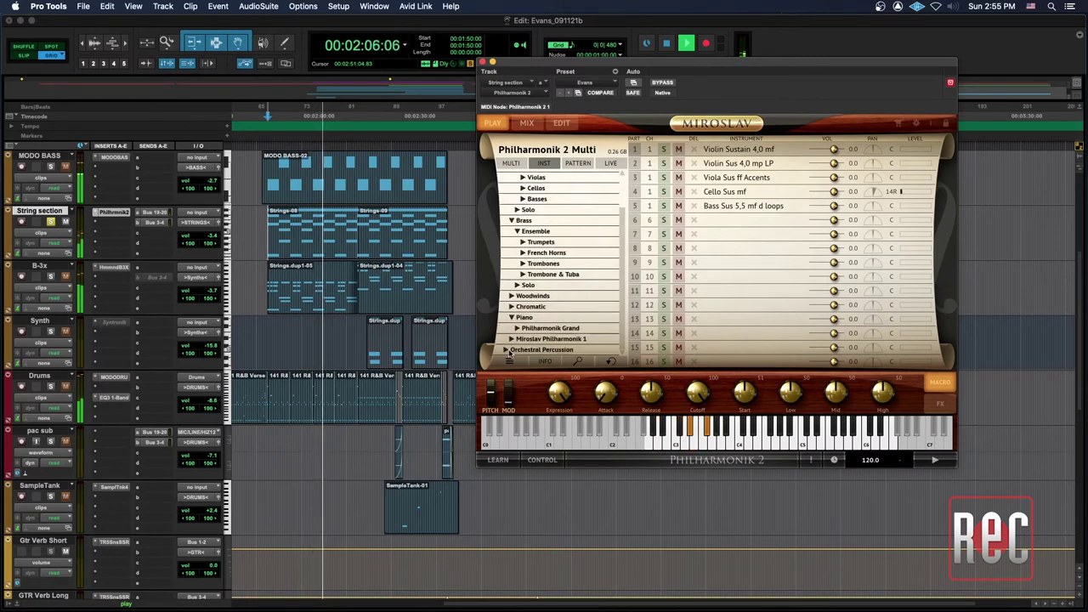
left_click(504, 350)
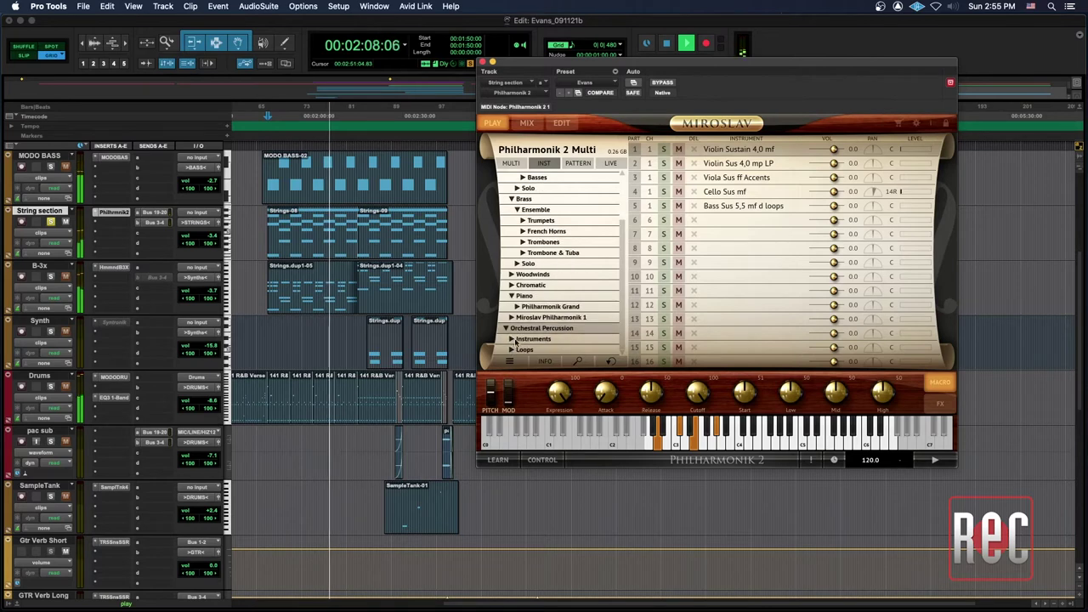
left_click(511, 339)
scroll(510, 344, "down", 8)
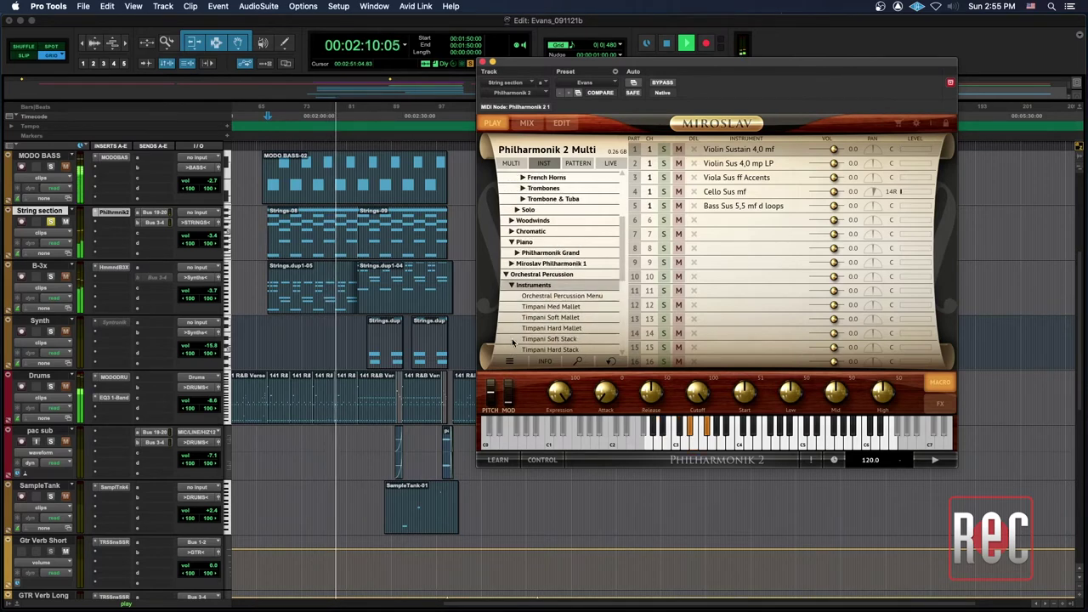
scroll(510, 350, "up", 15)
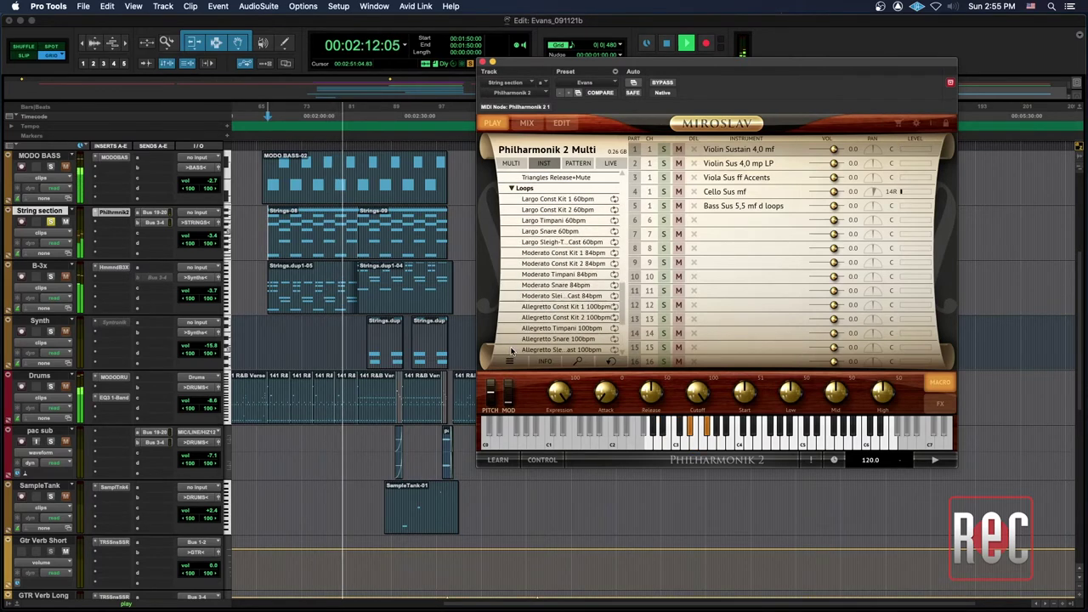
Show Philharmonik 2's patterns and look through the Strings patterns of the Miroslav Philharmonik 2 library
left_click(577, 163)
left_click(513, 178)
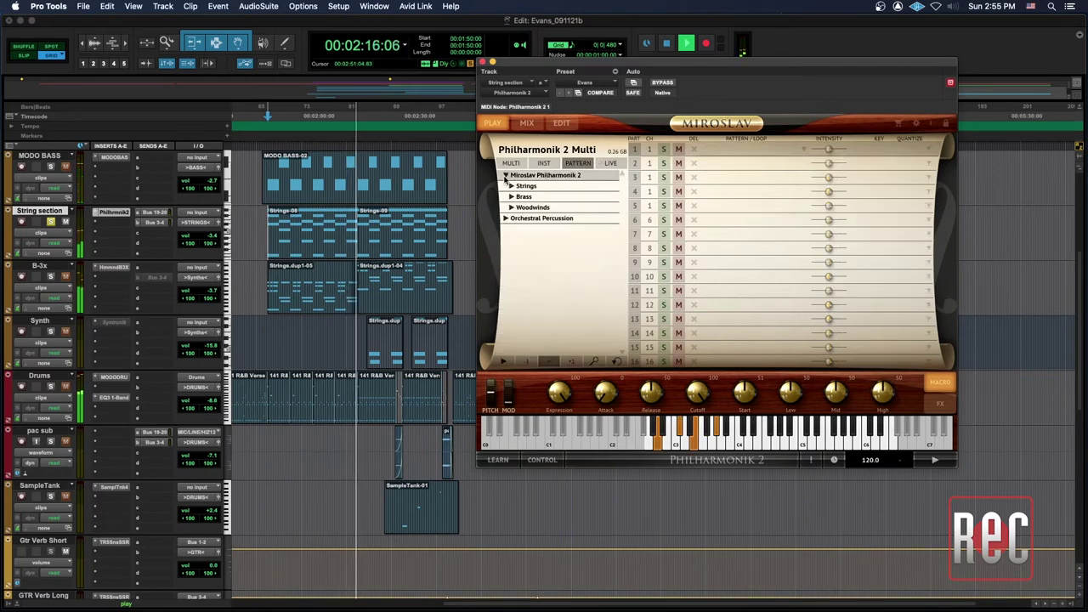
left_click(510, 187)
mouse_move(621, 182)
left_mouse_down()
mouse_move(621, 246)
mouse_move(621, 166)
left_mouse_up()
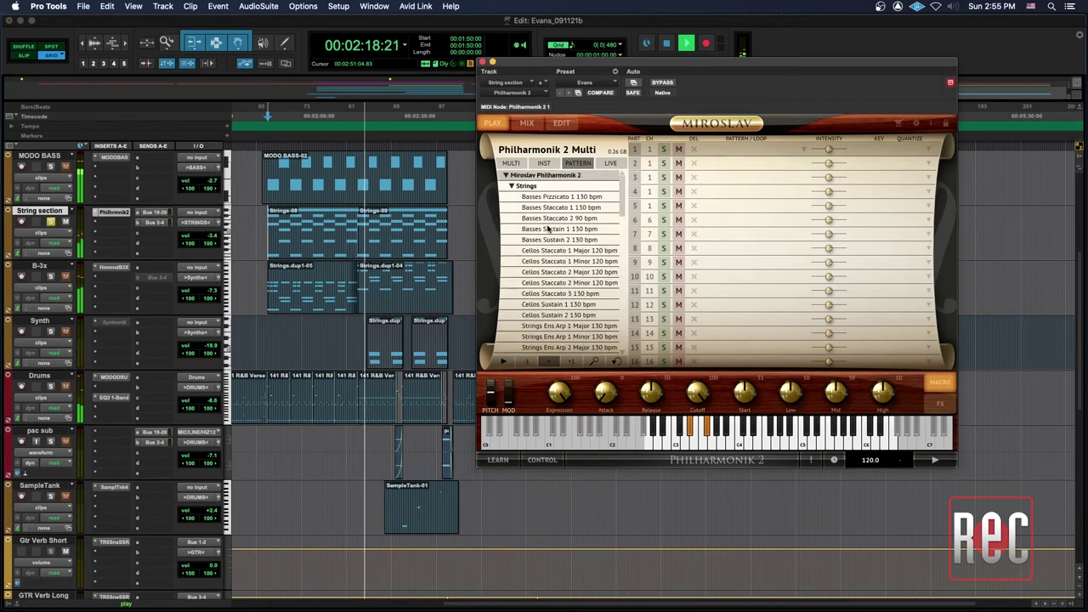
Examine Philharmonik 2's mixer, the effect categories for the first channel's empty slot, and the Violin Sustain 4,0 mf editor
left_click(526, 122)
left_click(532, 175)
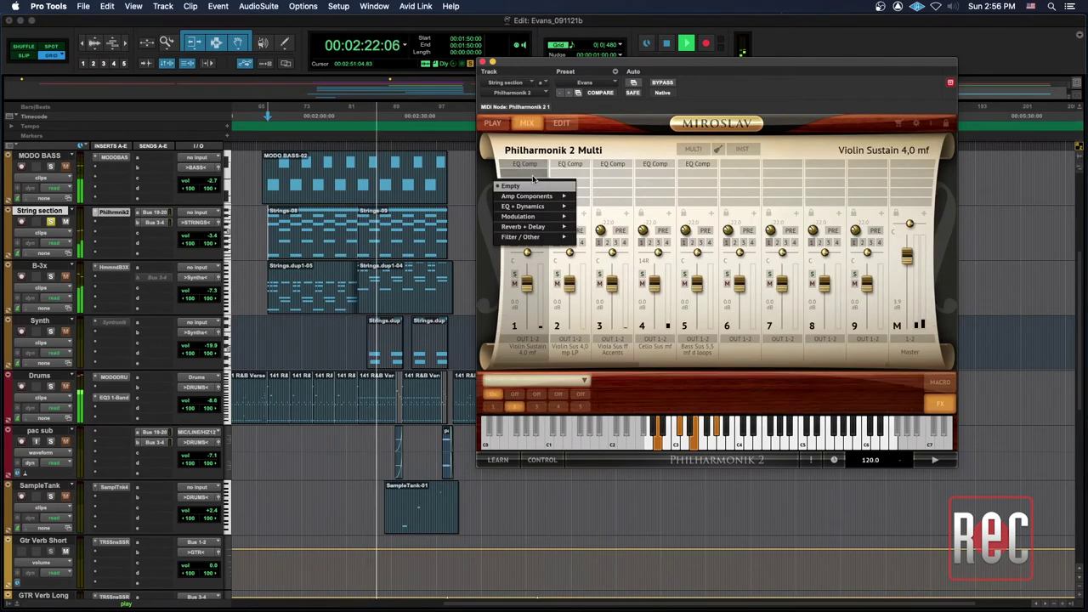
mouse_move(533, 199)
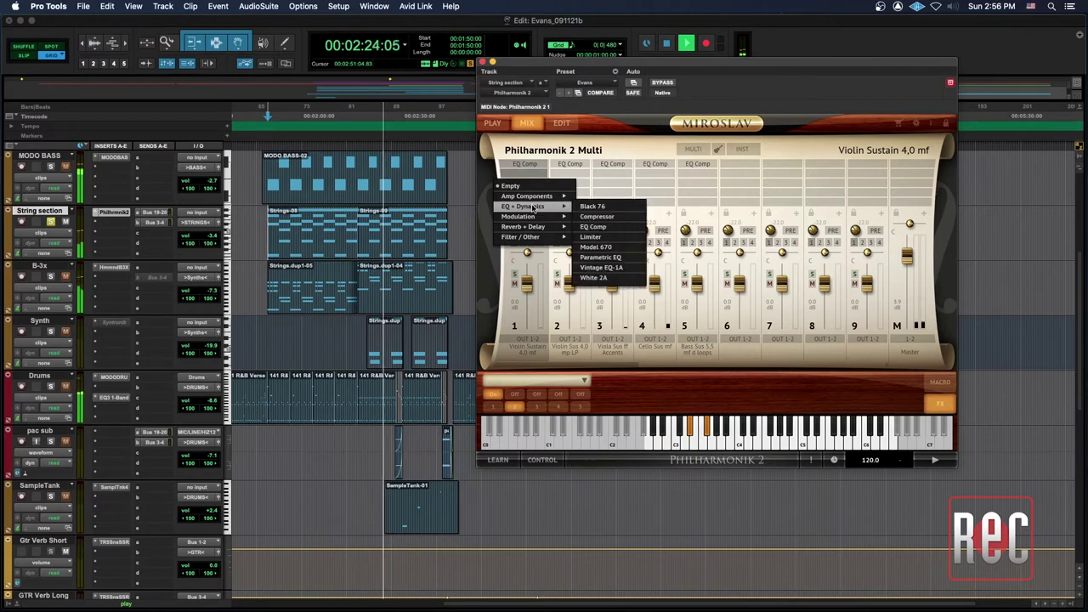
mouse_move(532, 218)
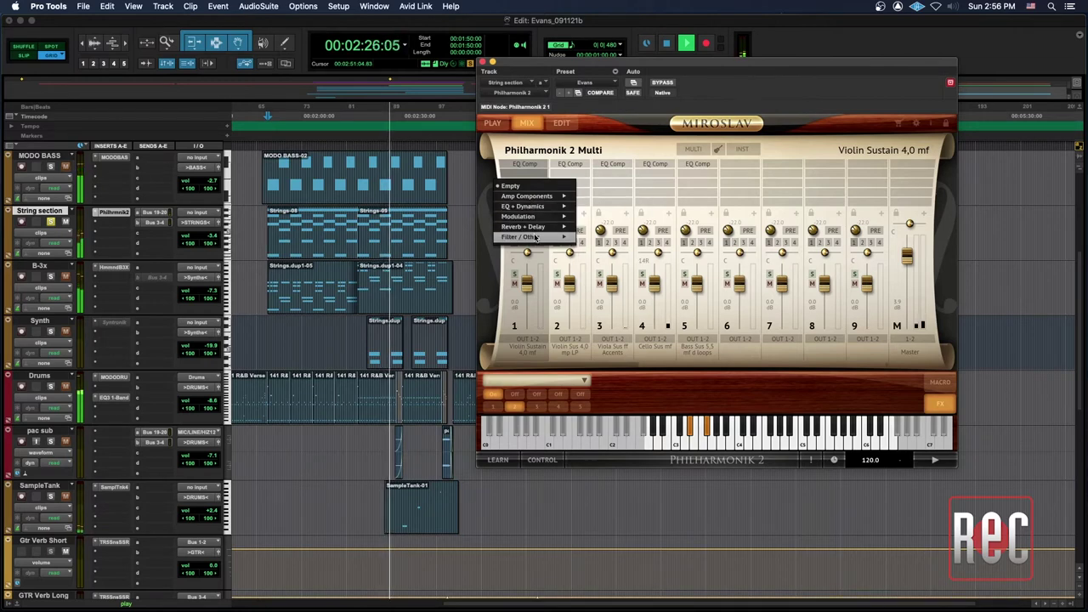
left_click(561, 123)
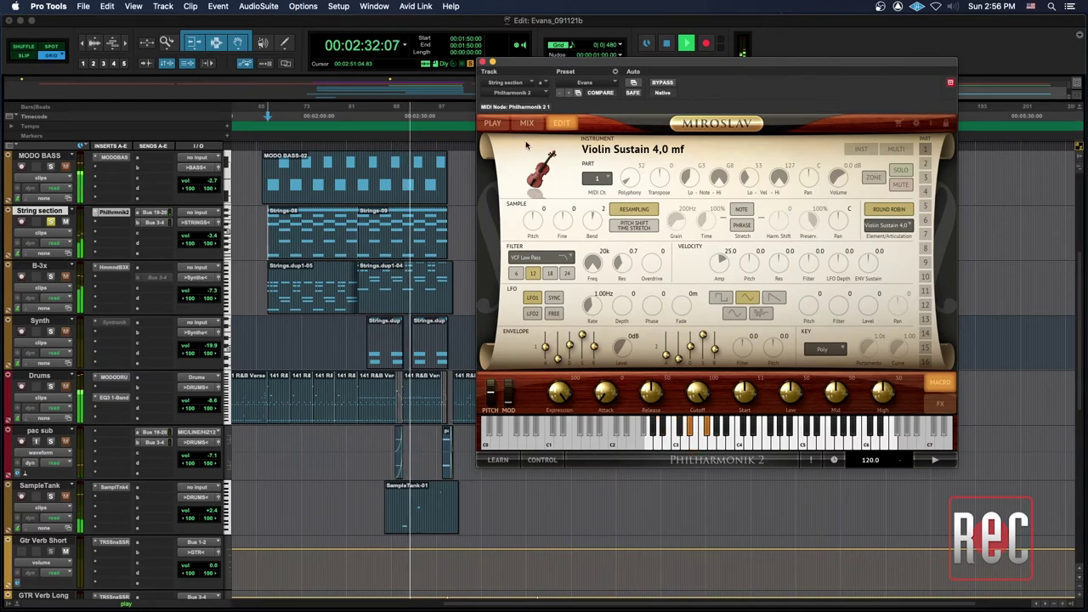
Stop playback, load the Strings Ensemble 1 multi into Philharmonik 2, and play the String section with it
left_click(492, 124)
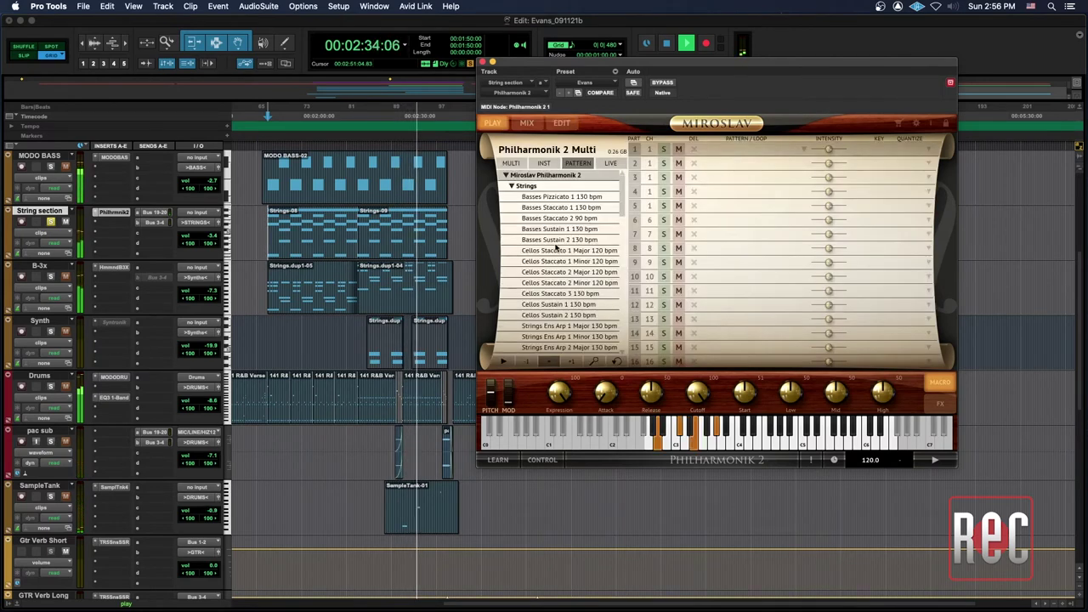
left_click(510, 162)
key("space")
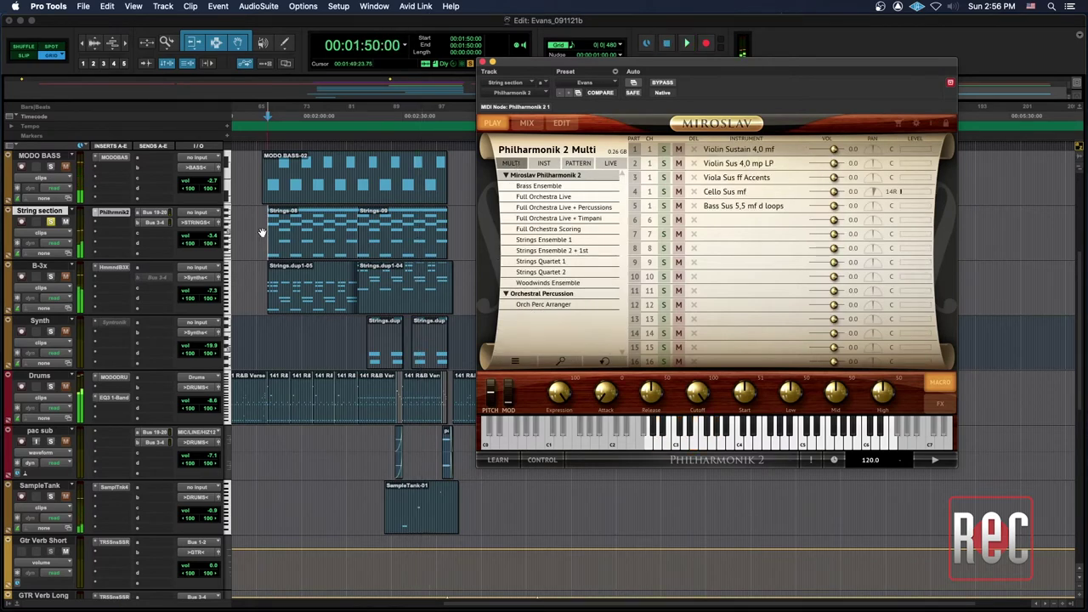
left_click(557, 240)
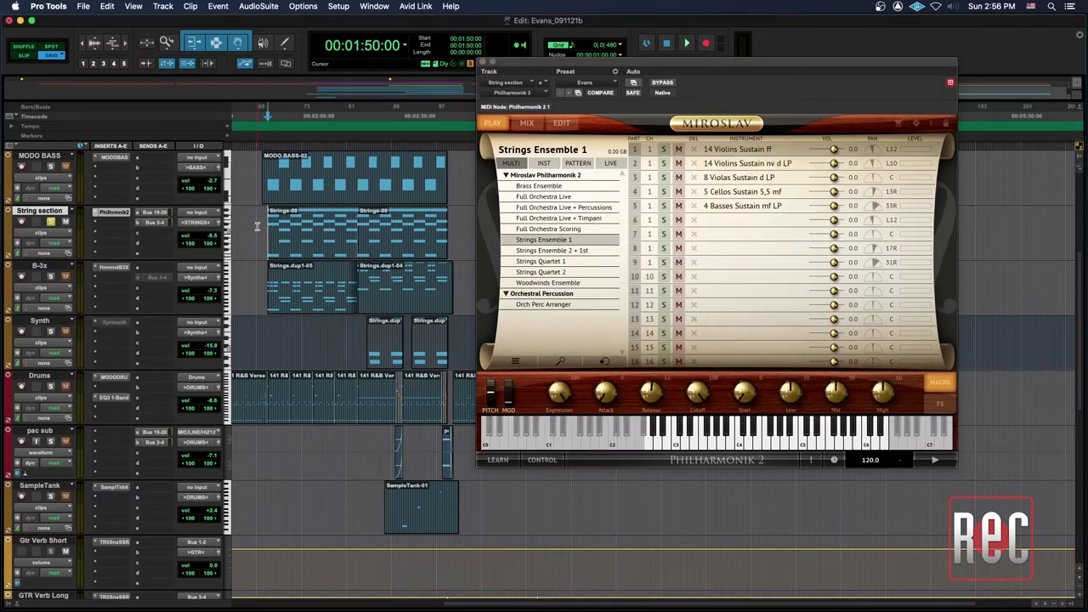
key("space")
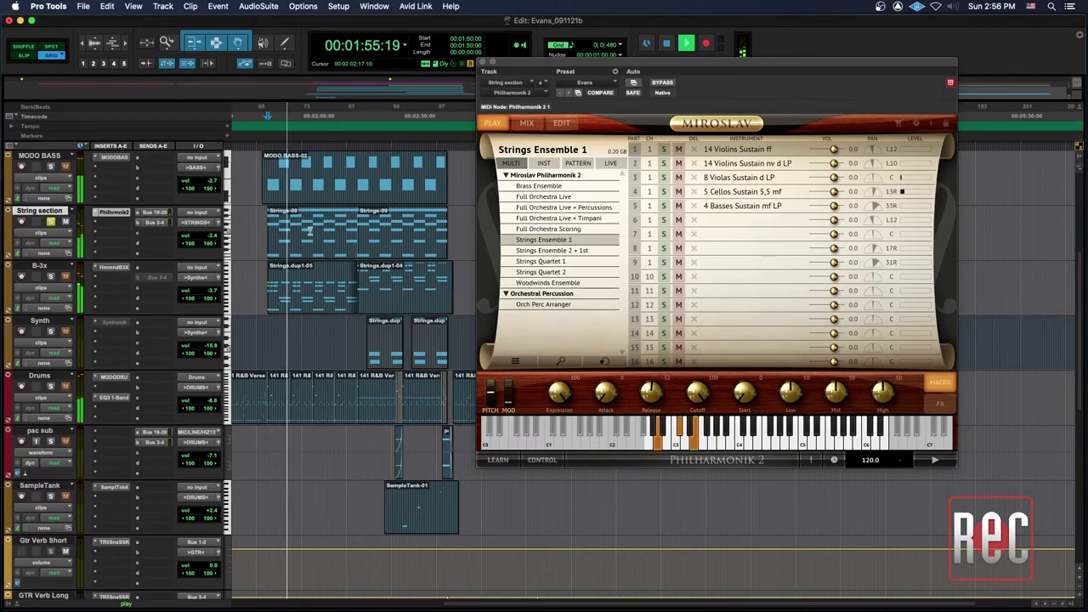
Stop playback, open MixBox on the DRUMS SUB track, and look through the effect categories and its empty slots
key("space")
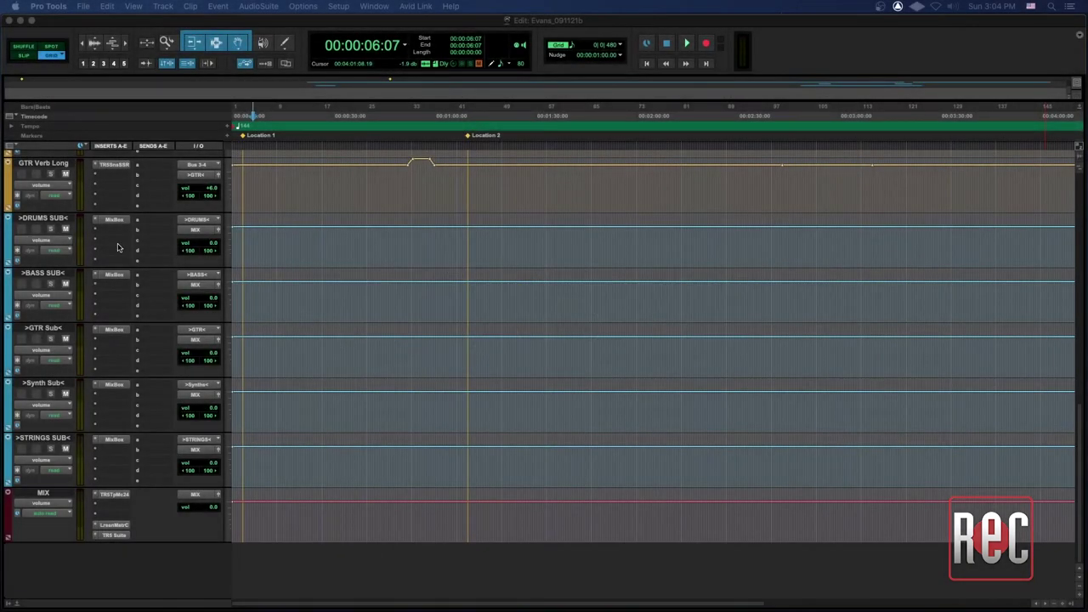
left_click(110, 221)
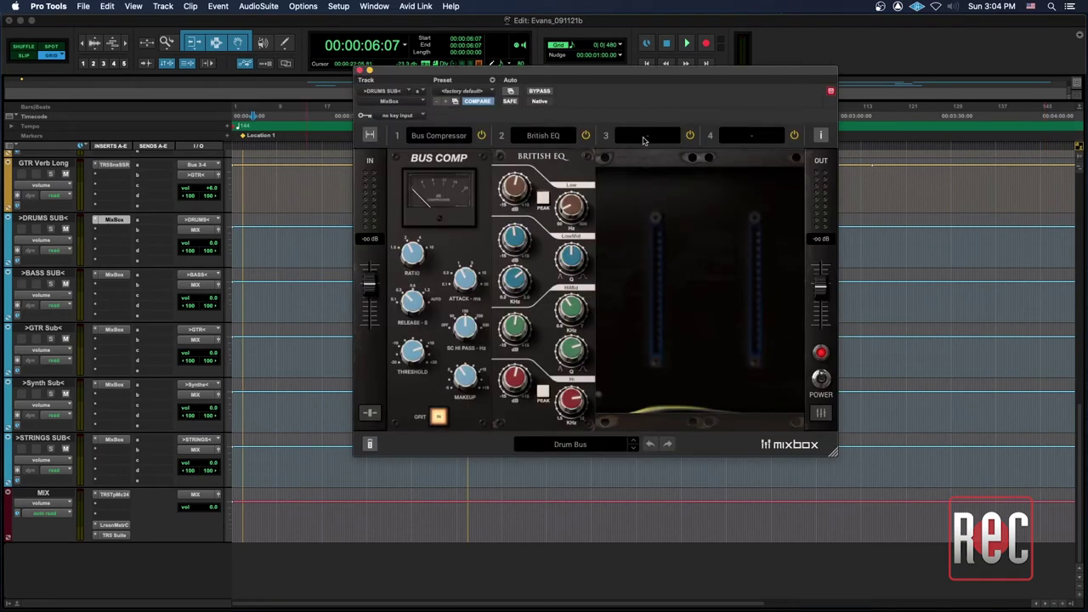
left_click(644, 137)
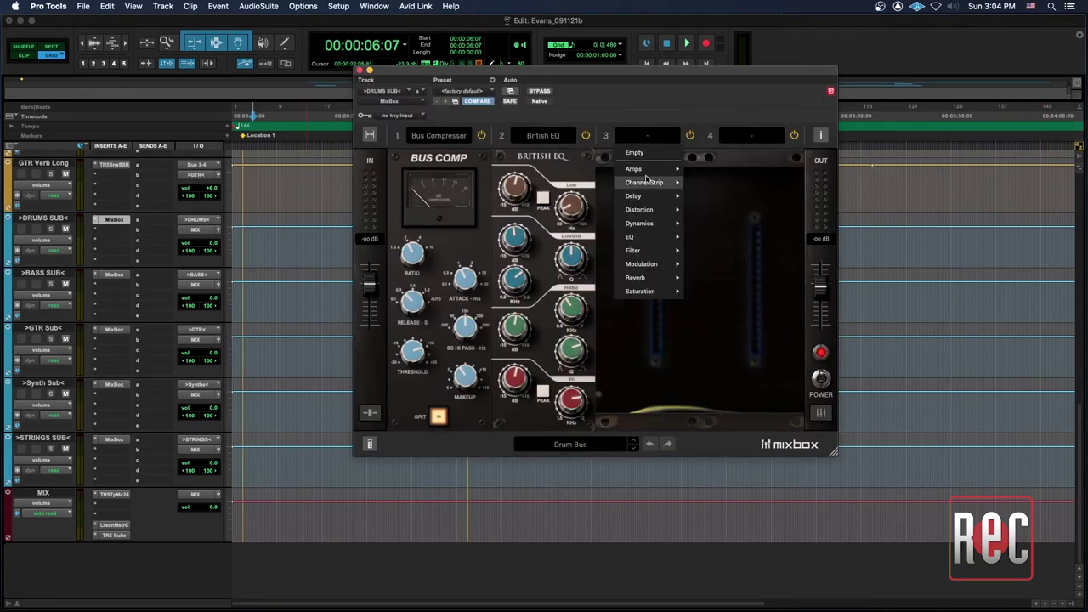
mouse_move(648, 182)
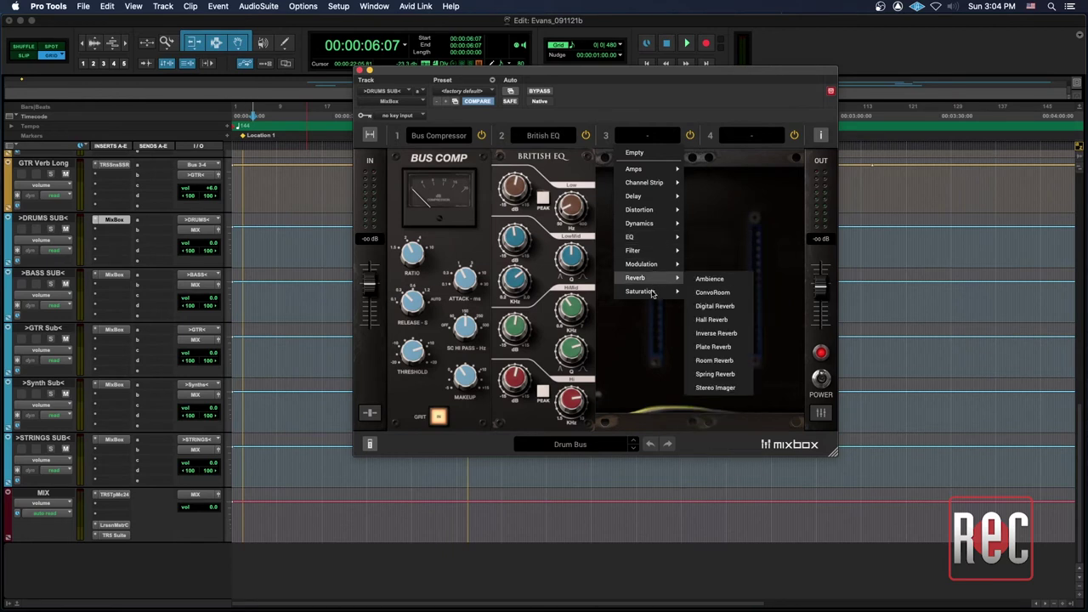
left_click(728, 262)
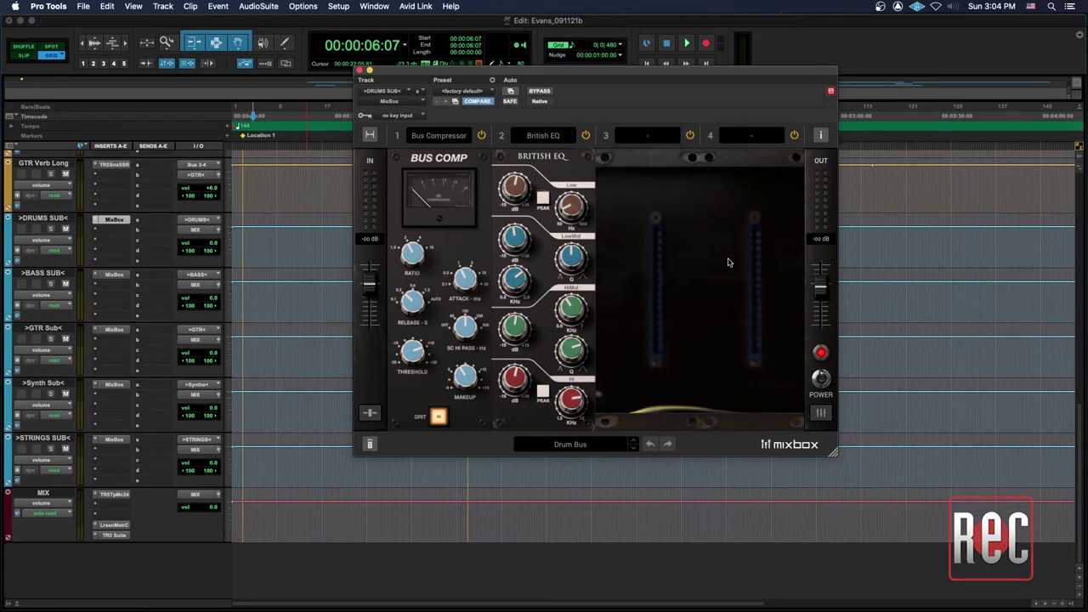
scroll(727, 262, "right", 5)
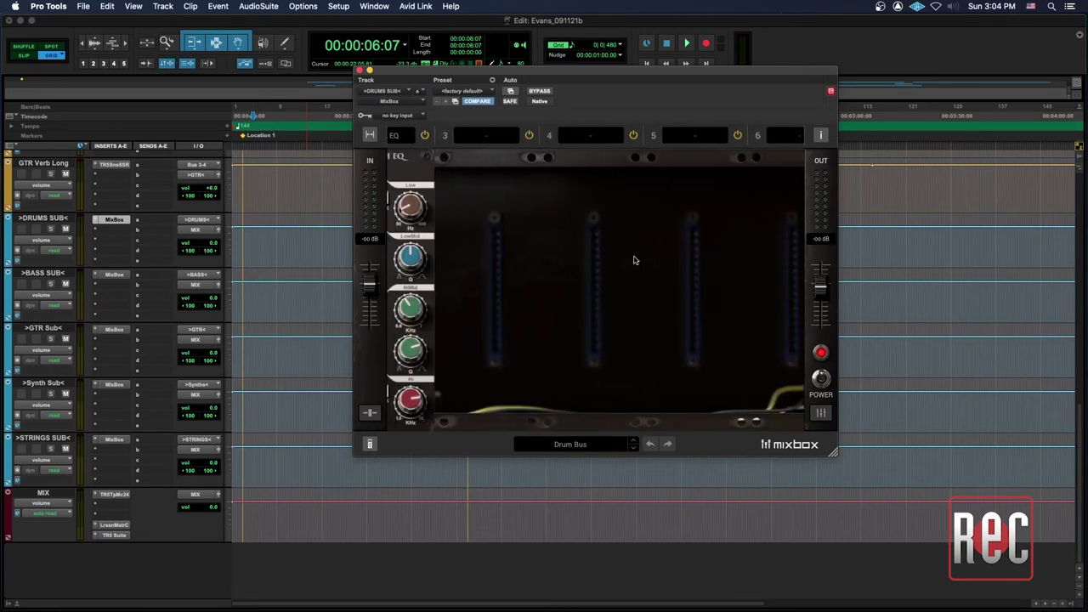
scroll(633, 260, "left", 5)
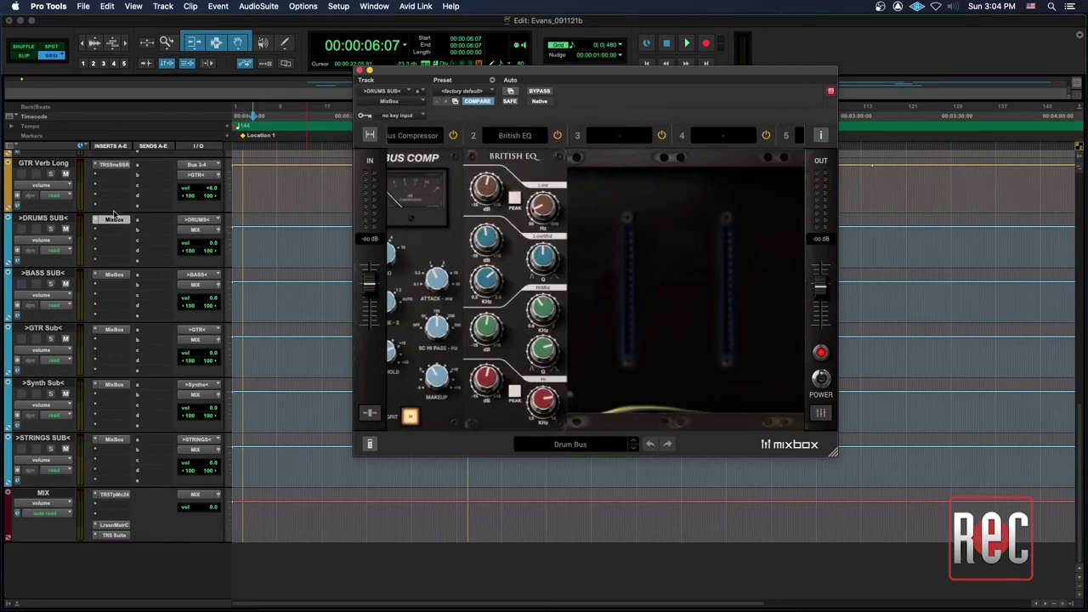
Examine the MixBox effect chains on the BASS, GTR, Synth and STRINGS subs
left_click(116, 275)
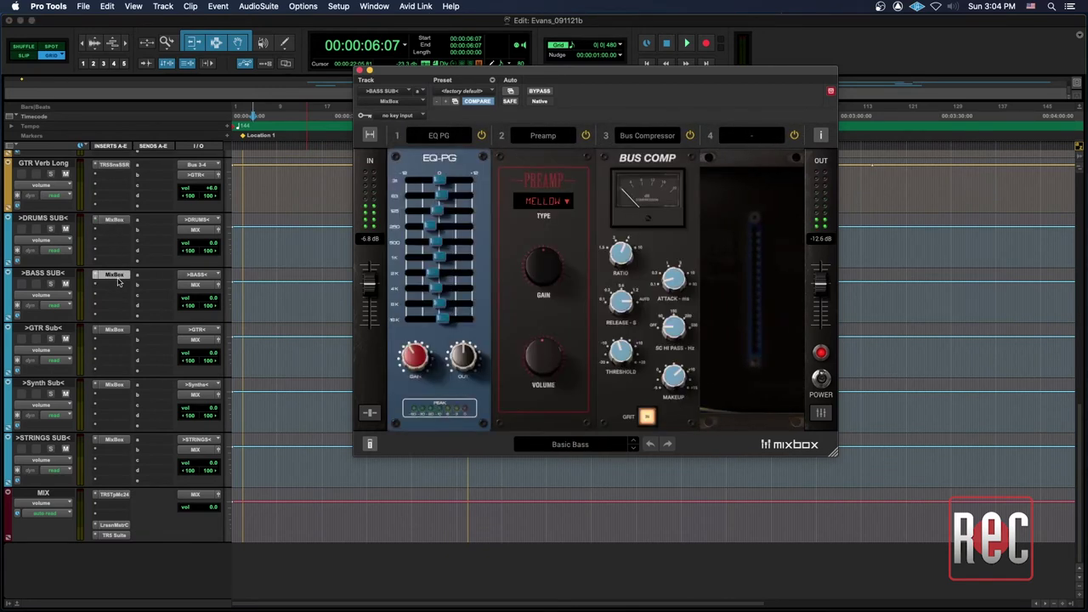
left_click(117, 331)
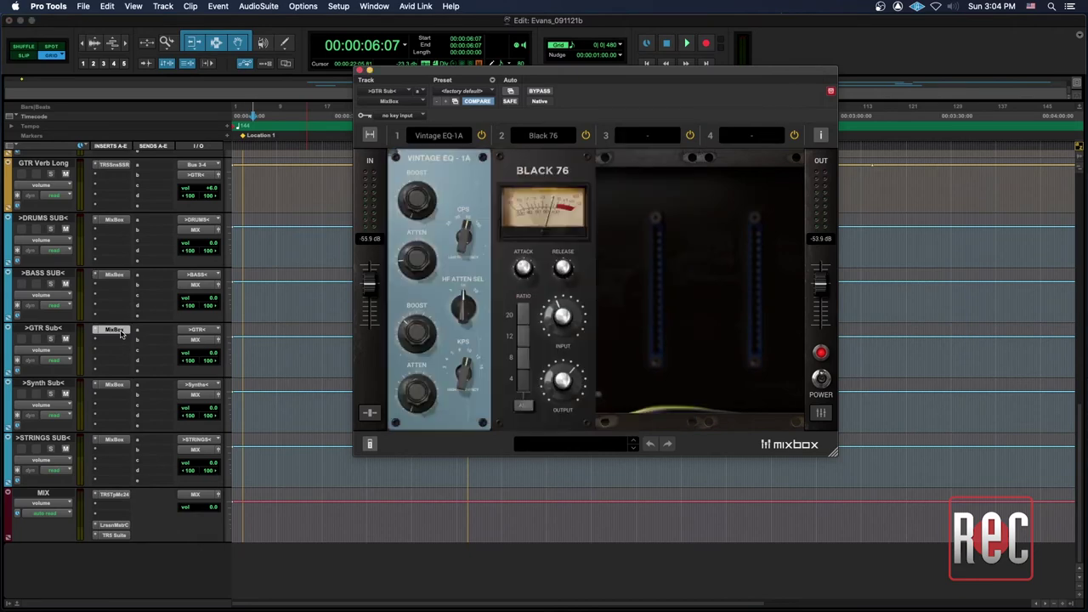
left_click(116, 386)
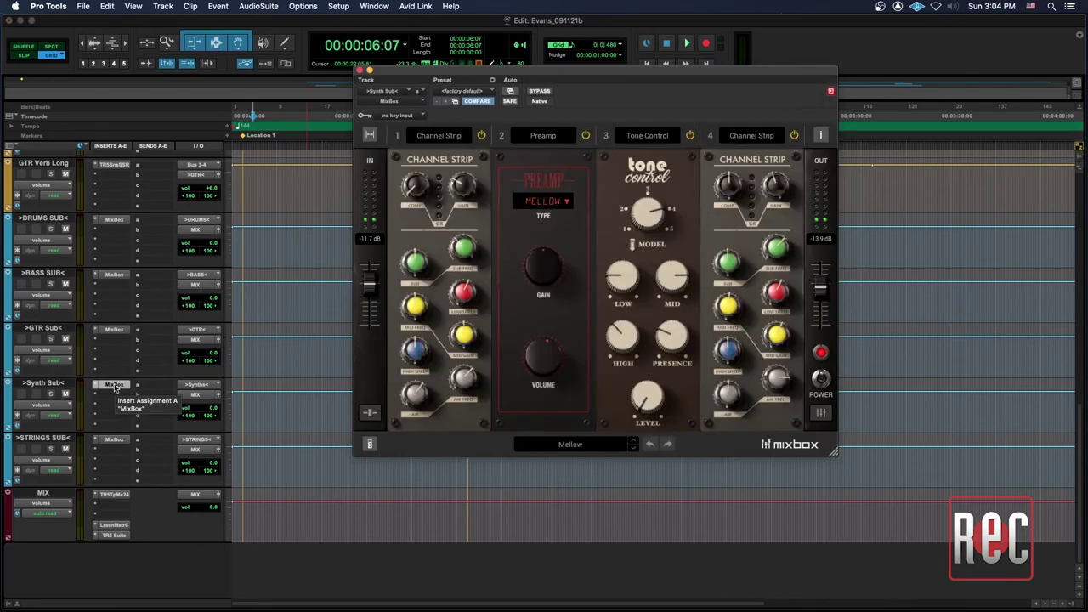
left_click(116, 440)
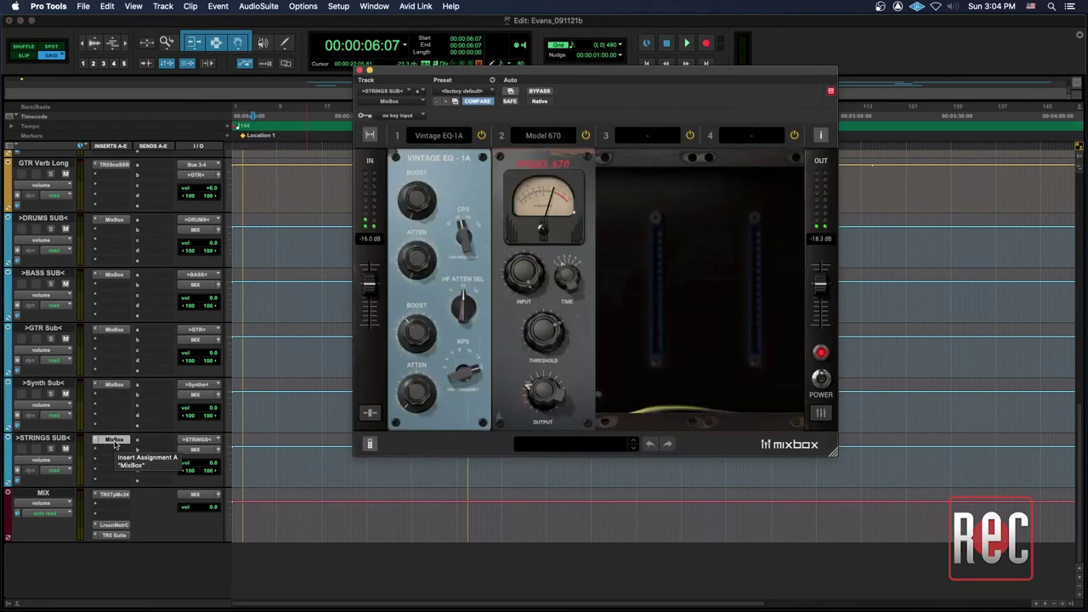
Play the session while viewing the GTR Sub's MixBox chain
key("space")
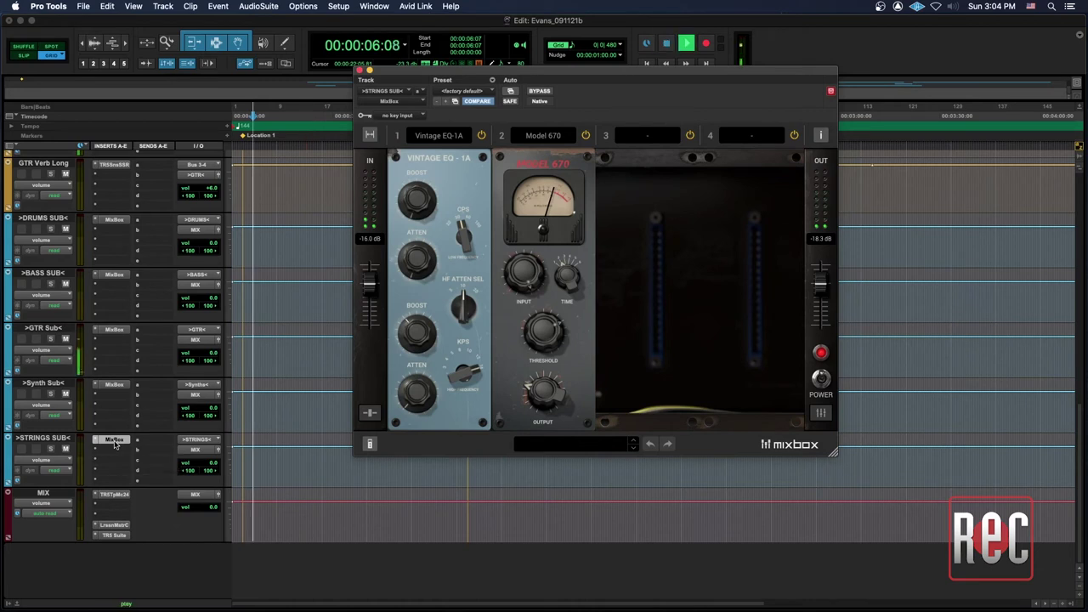
left_click(114, 329)
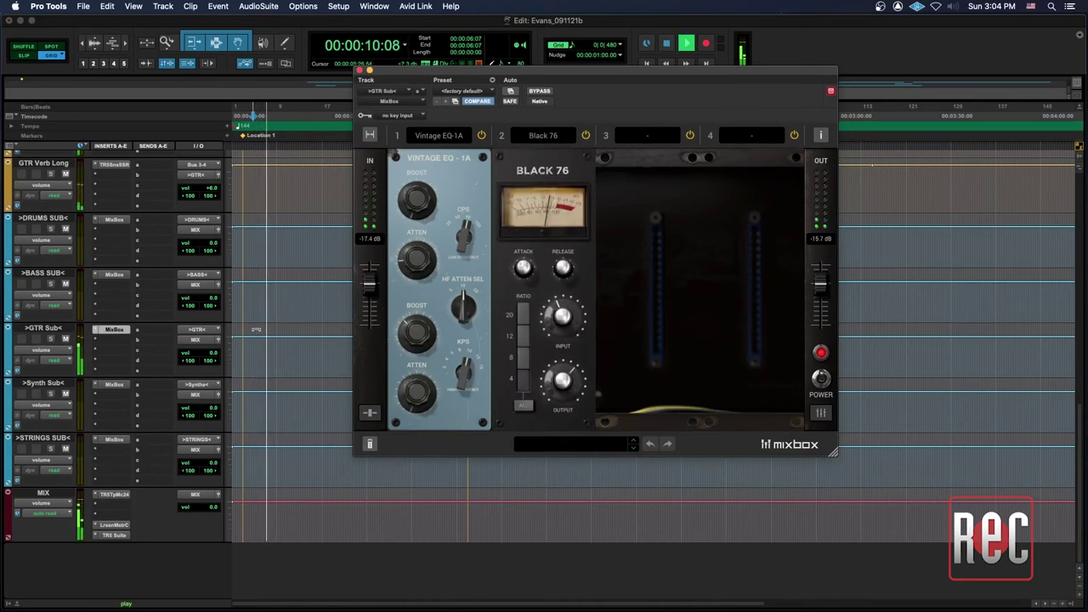
scroll(247, 332, "up", 3)
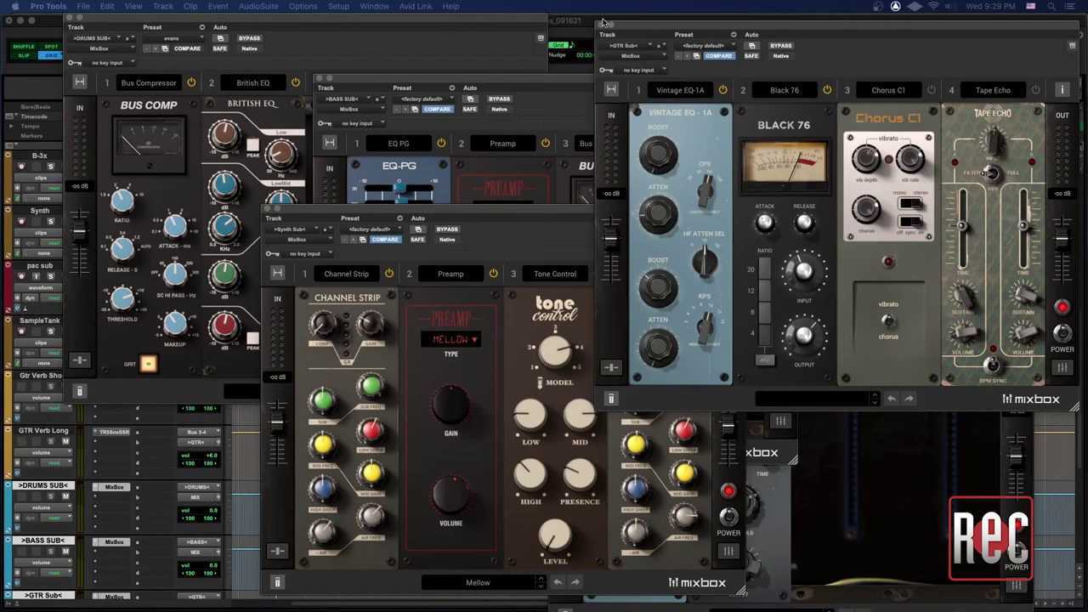
Play the session and compare the mix with the sub tracks' MixBox inserts bypassed and active
key("space")
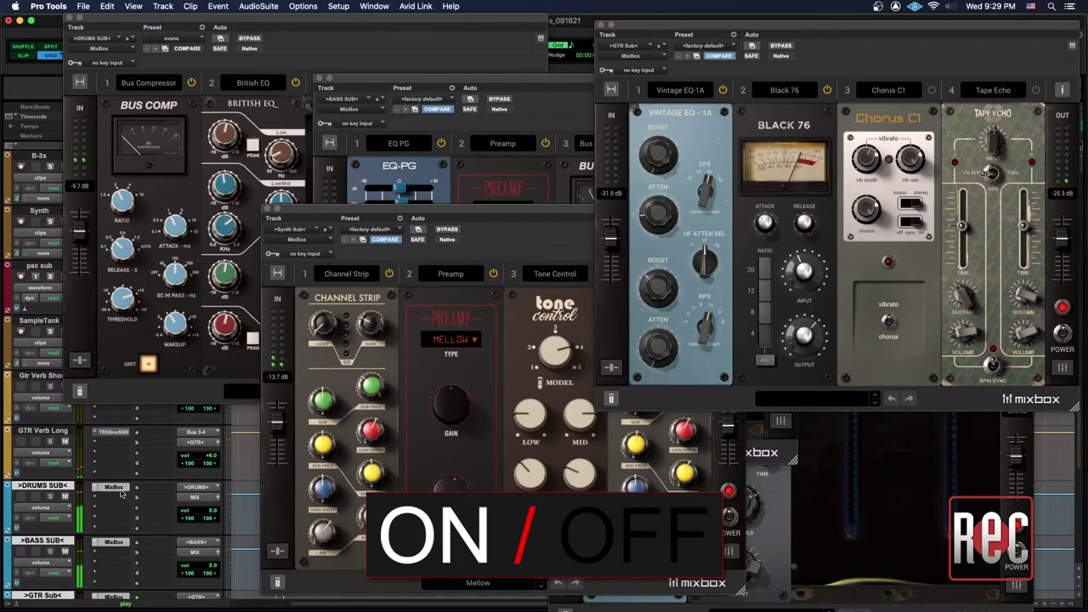
left_click(113, 487, "alt+super")
left_click(120, 490, "alt+super")
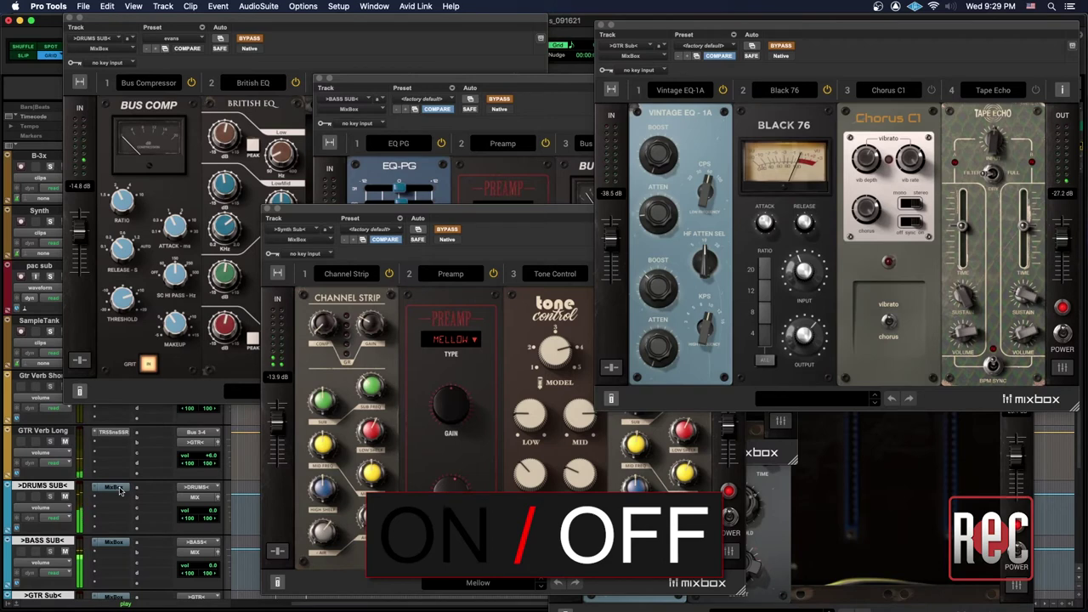
left_click(120, 490, "alt+super")
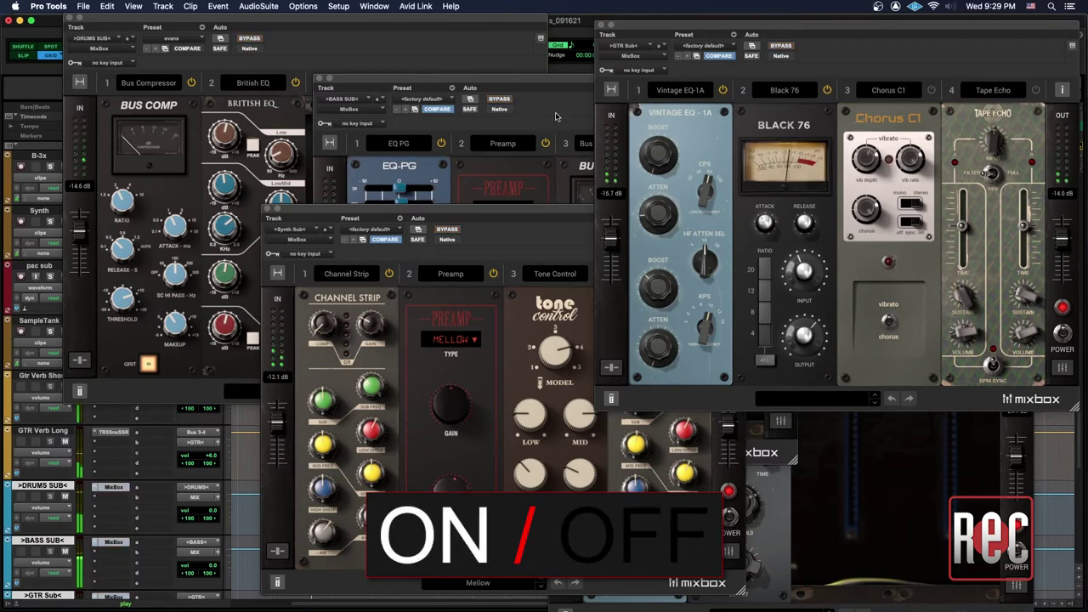
Close the GTR, Synth, BASS and STRINGS sub MixBox windows, keeping only the DRUMS SUB one open
left_click(600, 25)
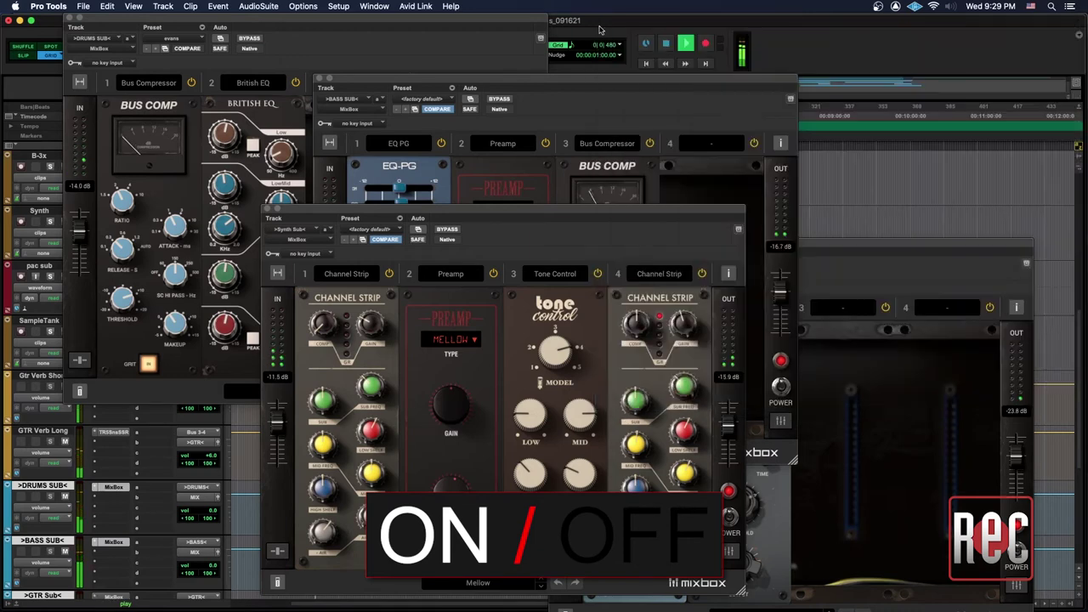
left_click(269, 208)
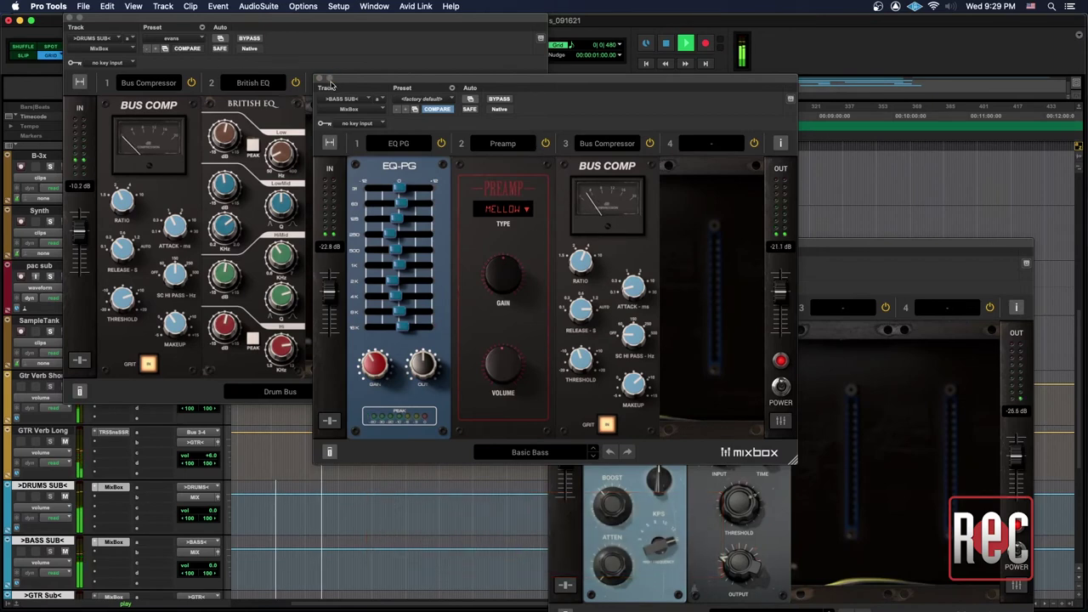
left_click(320, 78)
left_click_drag(293, 27, 343, 29)
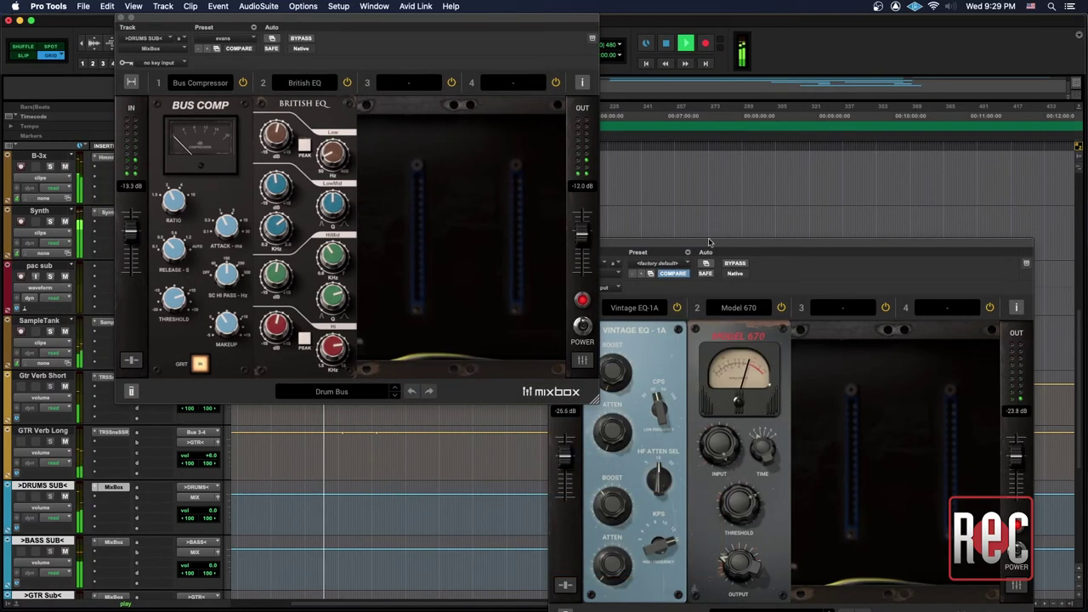
left_click(558, 246)
left_click(554, 243)
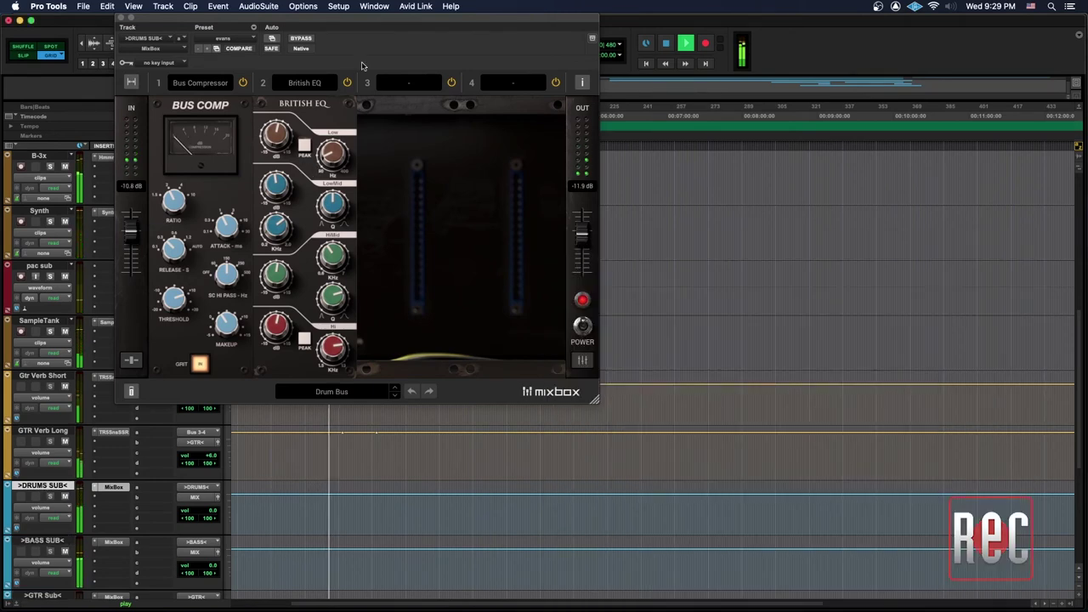
Move the DRUMS SUB MixBox window clear of the track clips and stop playback
left_click_drag(221, 17, 576, 155)
scroll(399, 306, "up", 4)
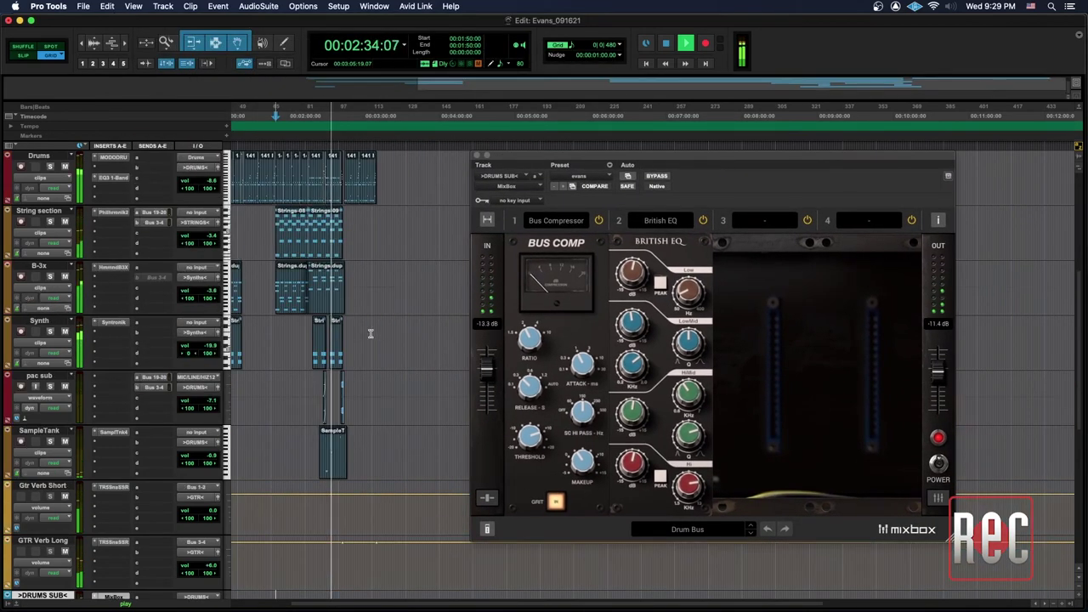
key("space")
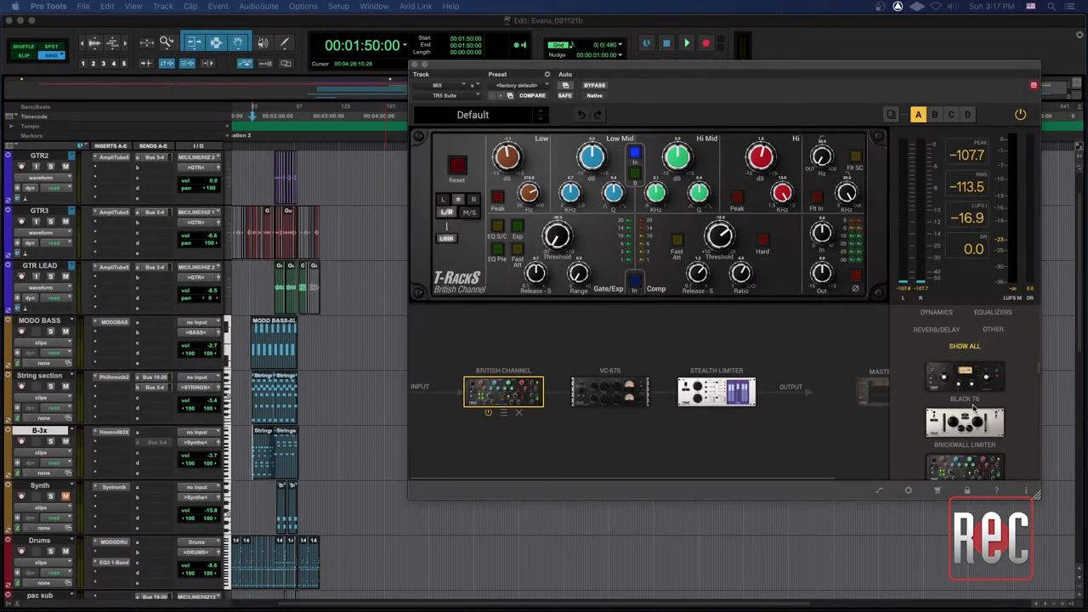
Enlarge the MIX track's TR5 Suite window and reposition it beside the track controls
left_click_drag(735, 72, 520, 49)
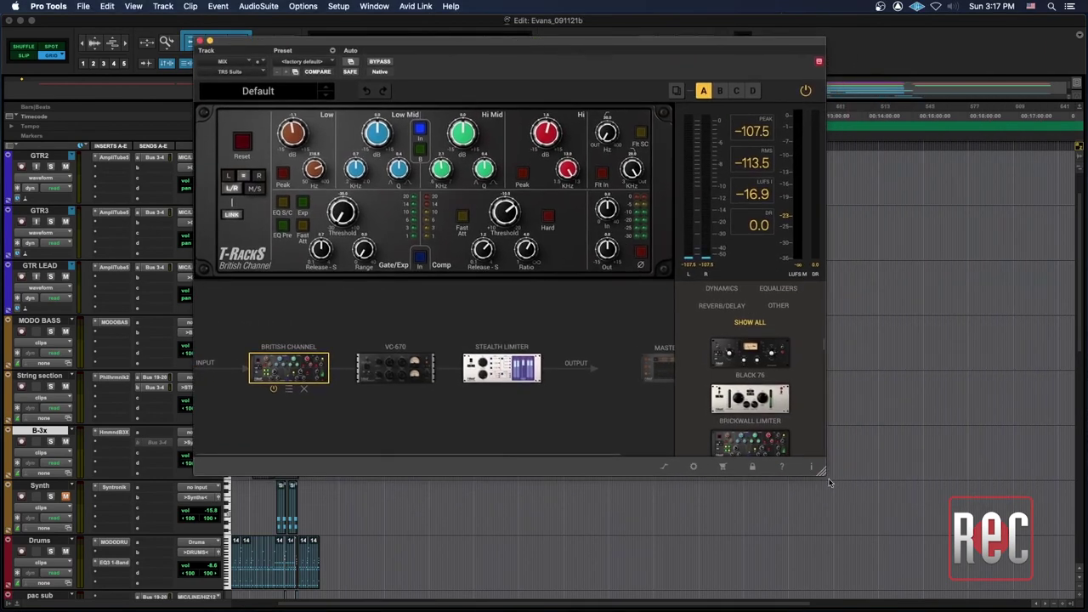
left_click_drag(835, 481, 979, 567)
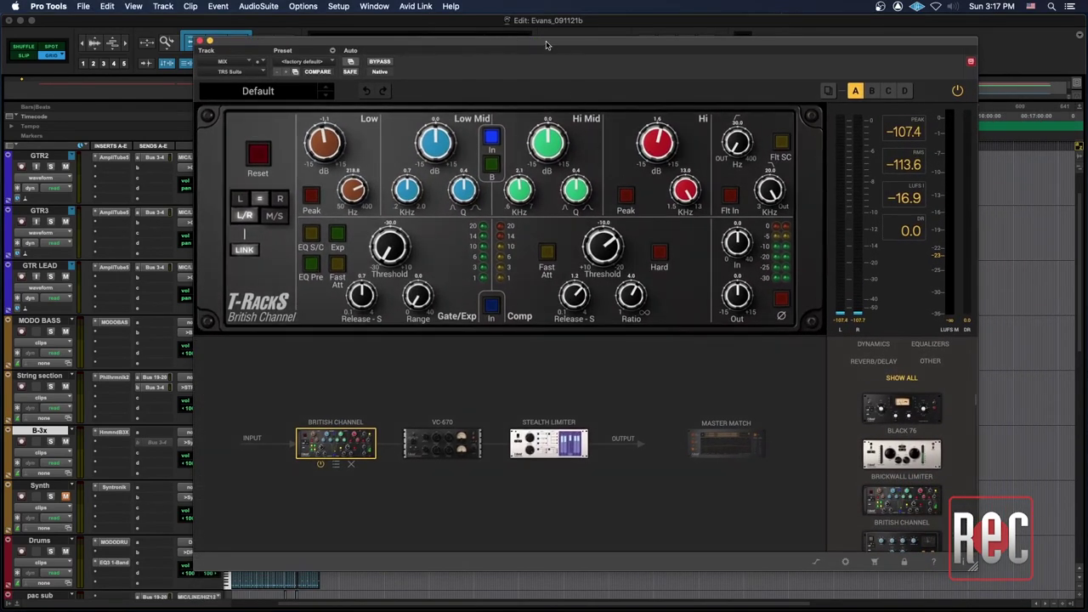
left_click_drag(546, 44, 601, 41)
Play the session, look through the T-RackS module list, and select the VC-670 in the MIX track's chain
scroll(136, 416, "down", 10)
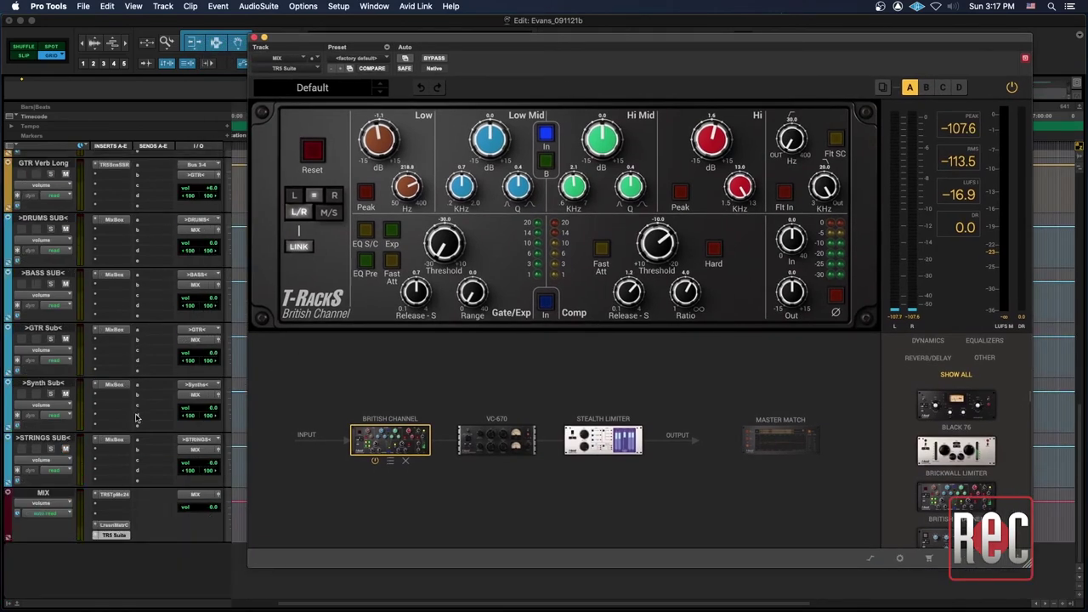
scroll(136, 417, "up", 3)
key("space")
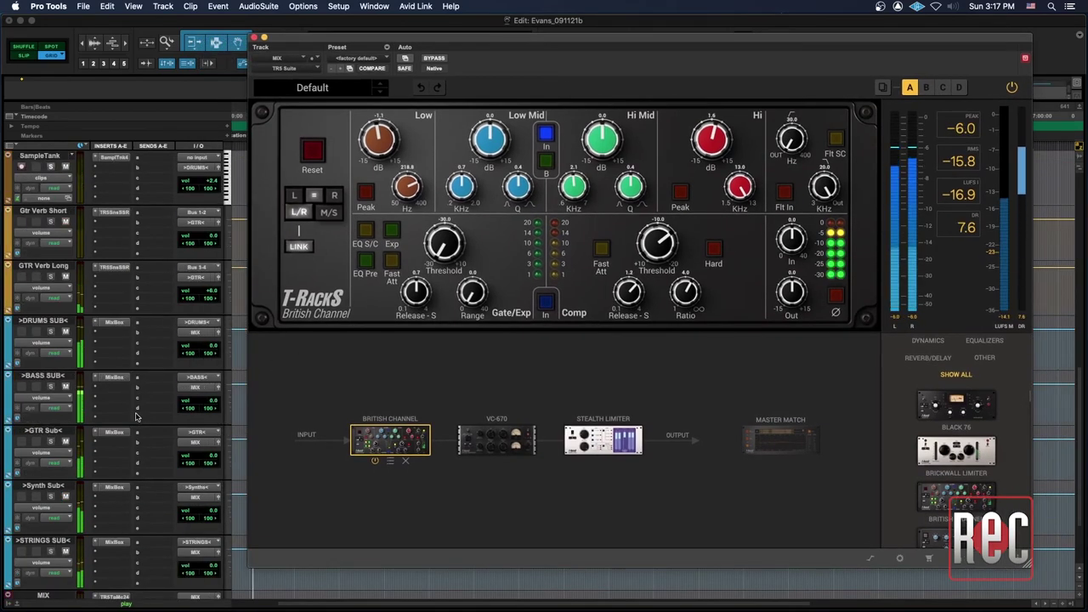
scroll(136, 416, "down", 3)
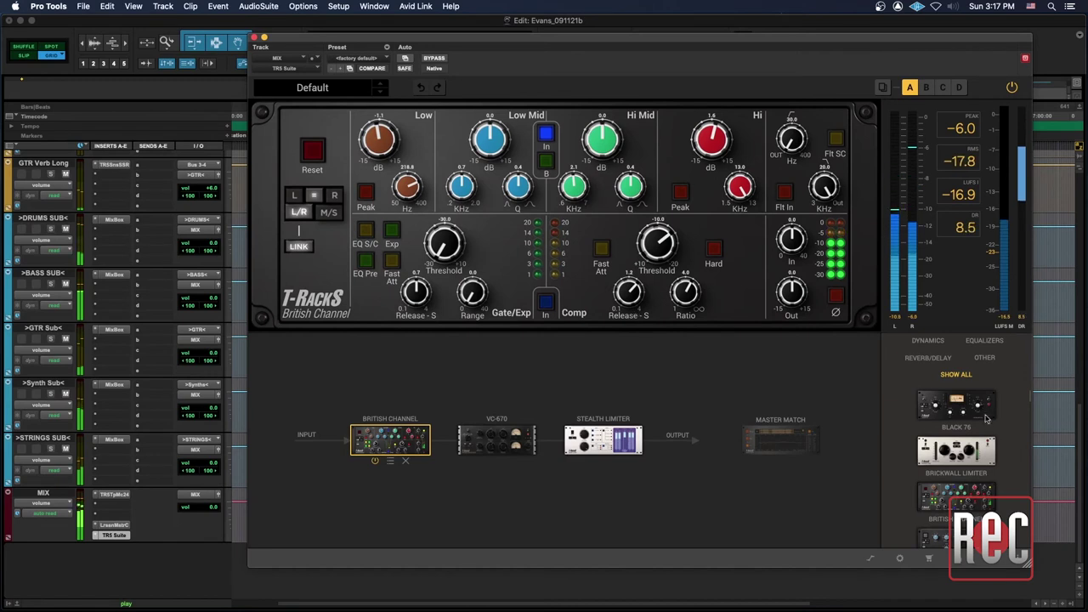
scroll(981, 421, "down", 2)
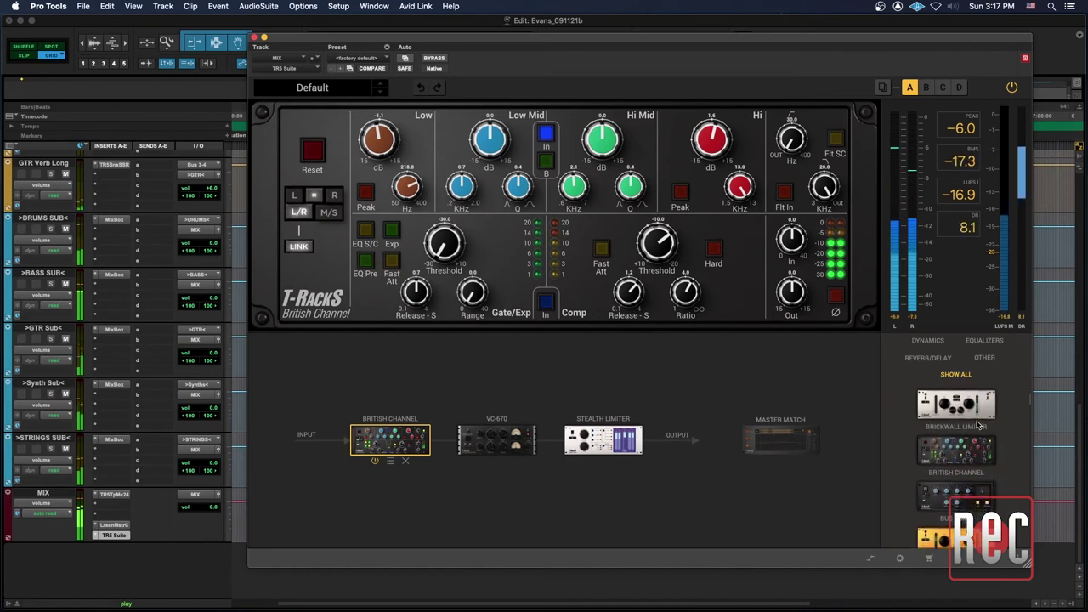
scroll(977, 425, "down", 2)
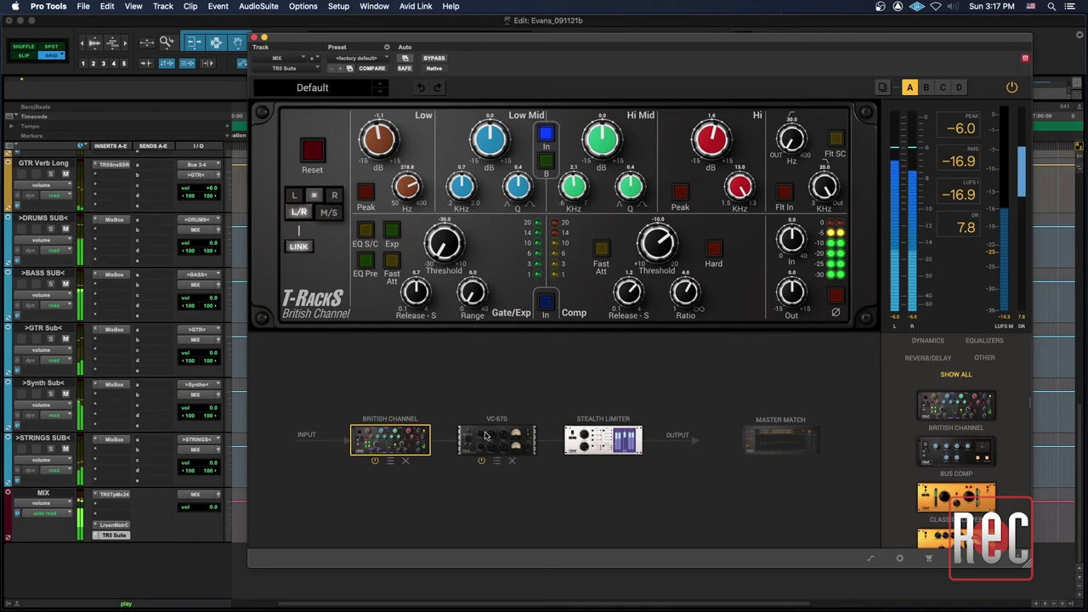
left_click(486, 436)
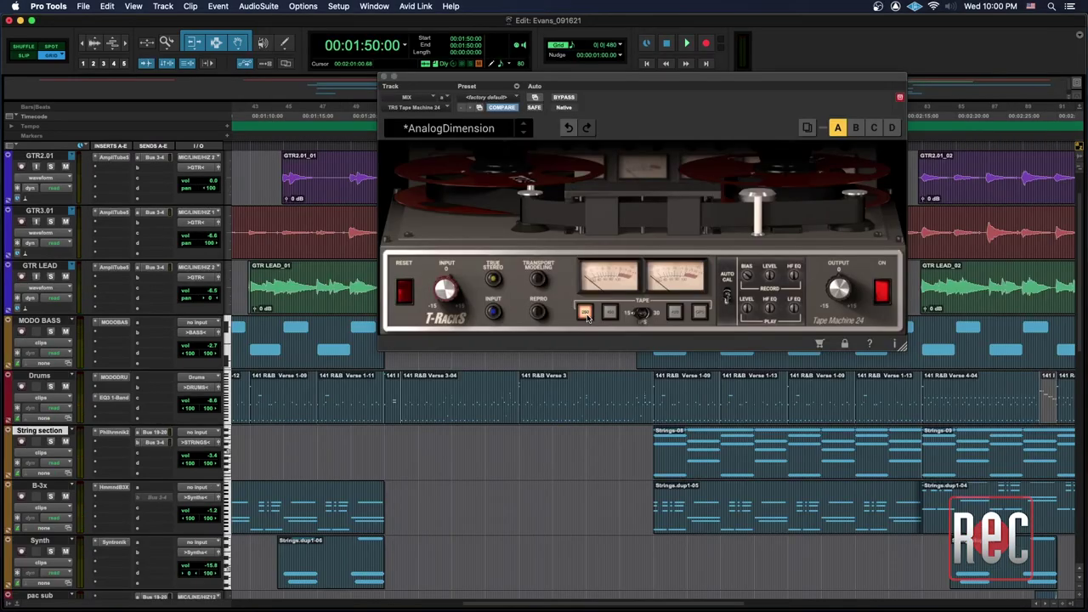
Select the GP9 tape type in the MIX track's Tape Machine 24, and bypass the plug-in during playback
left_click(585, 313)
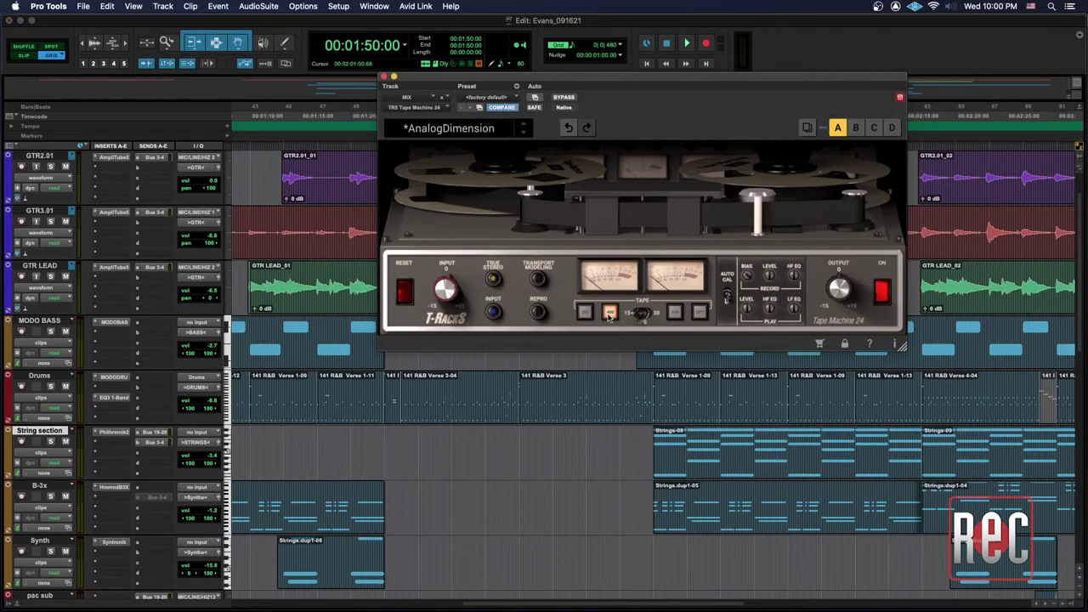
left_click(610, 314)
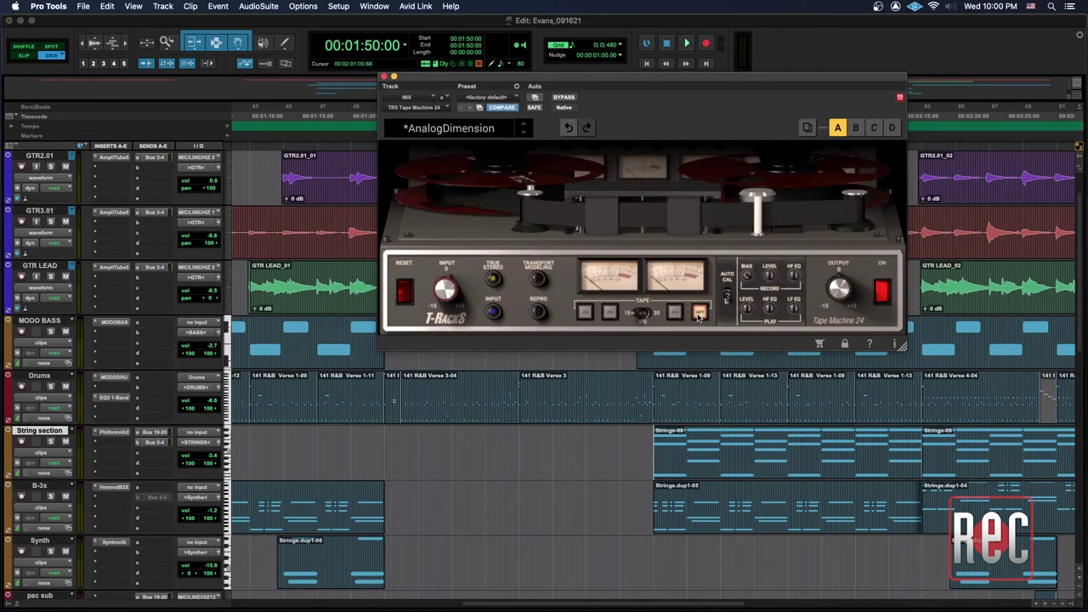
key("space")
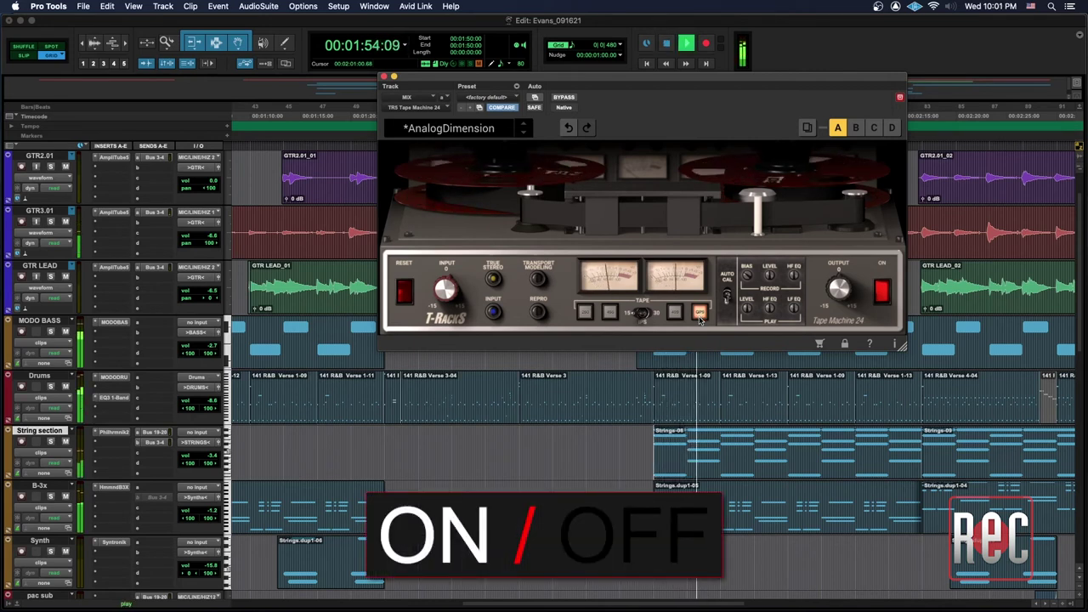
left_click(563, 97)
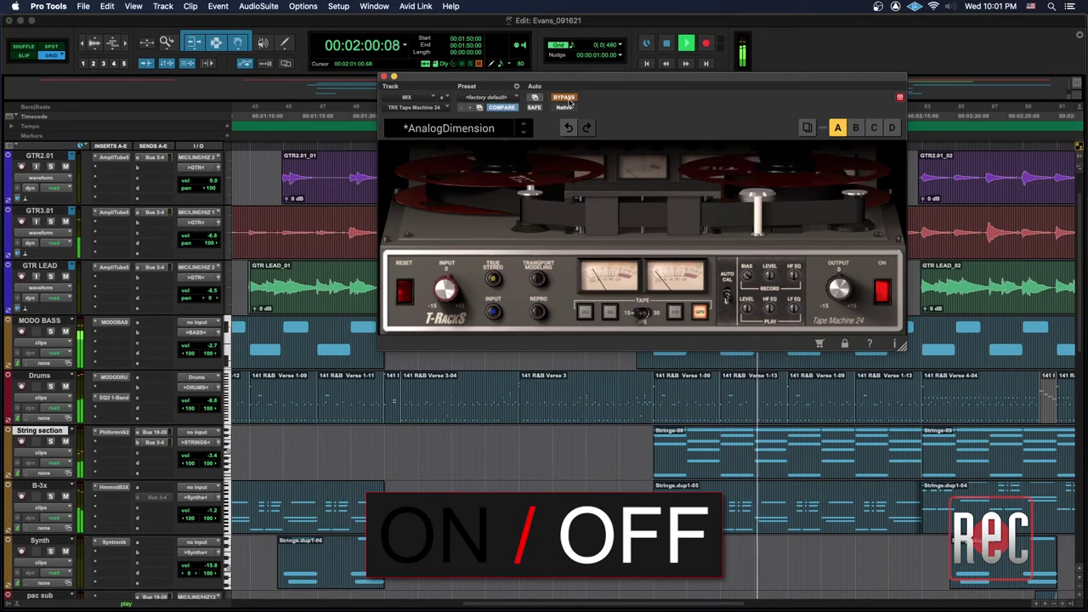
Compare the mix with Tape Machine 24 active and bypassed, stop playback, and close the plug-in window
left_click(564, 97)
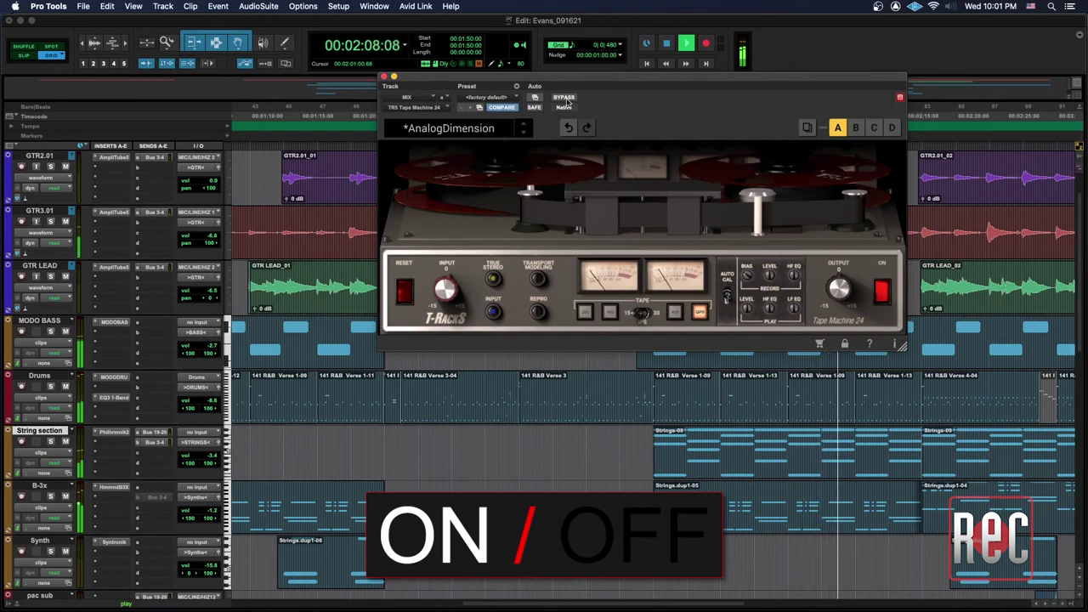
left_click(564, 98)
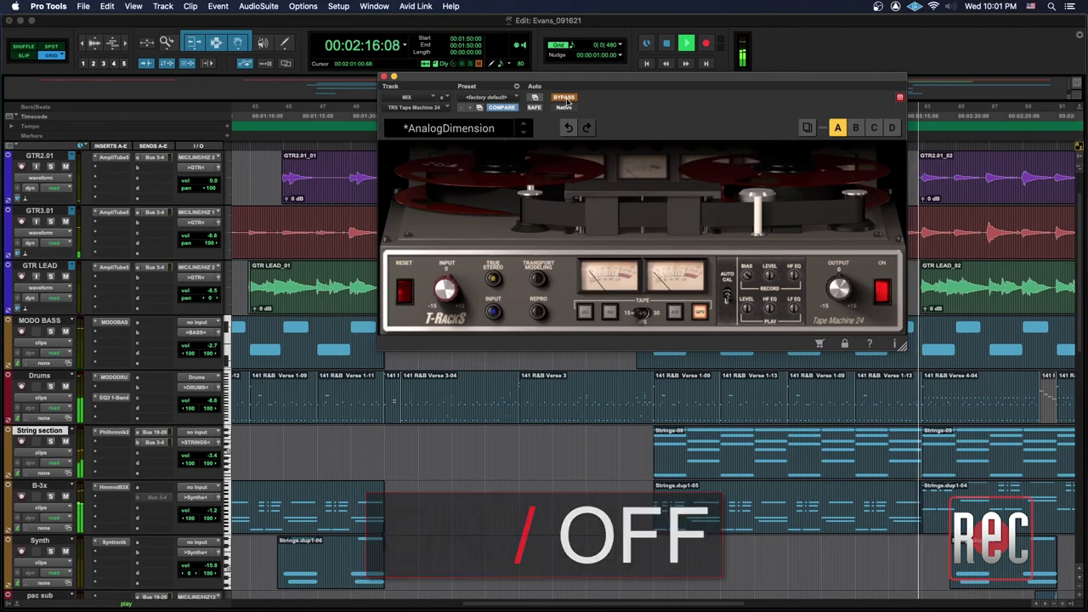
key("space")
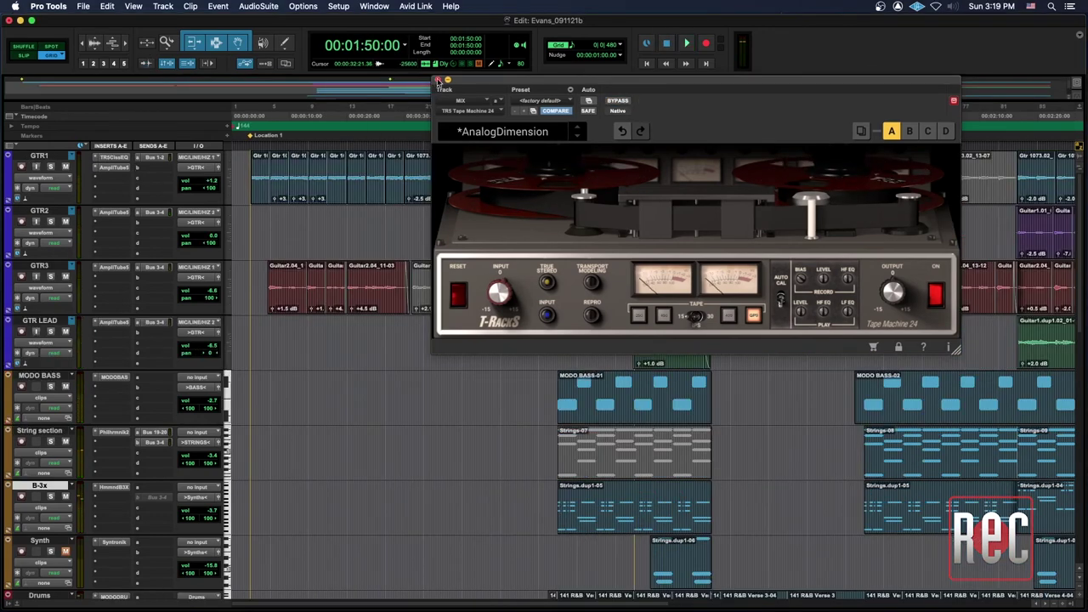
left_click(438, 79)
Play the session from the start of the first GTR LEAD clip and open the reverb insert on the GTR Verb Long track
left_click(609, 331)
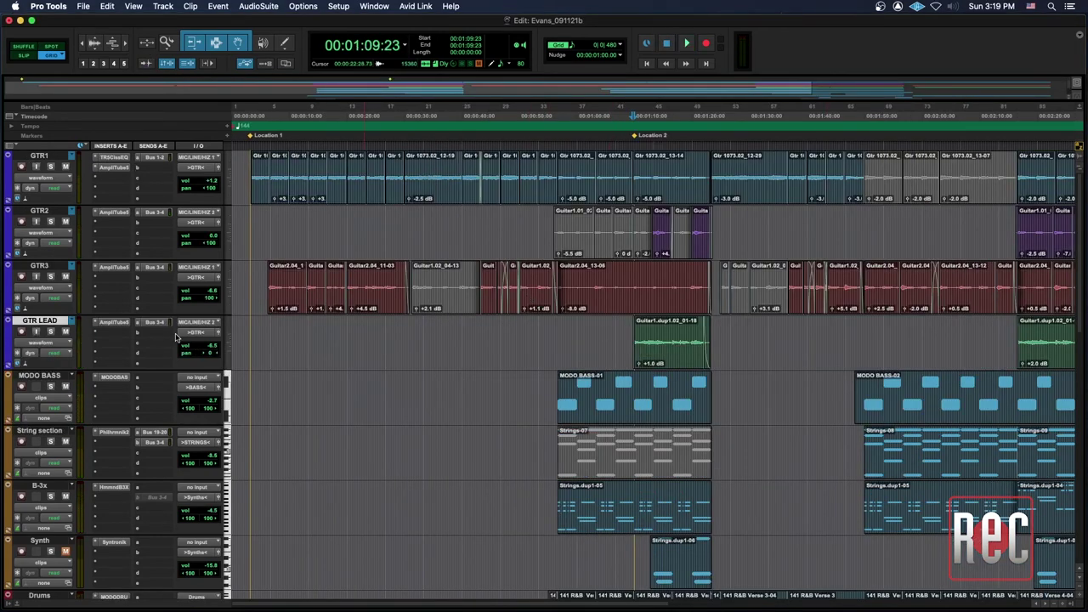
key("space")
scroll(372, 360, "down", 10)
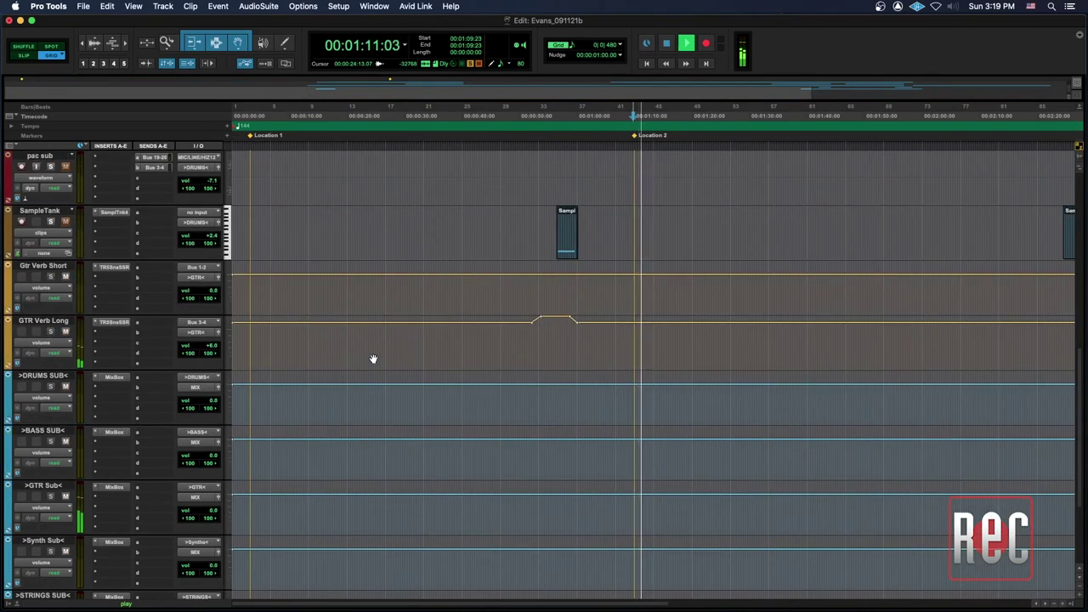
scroll(372, 360, "down", 2)
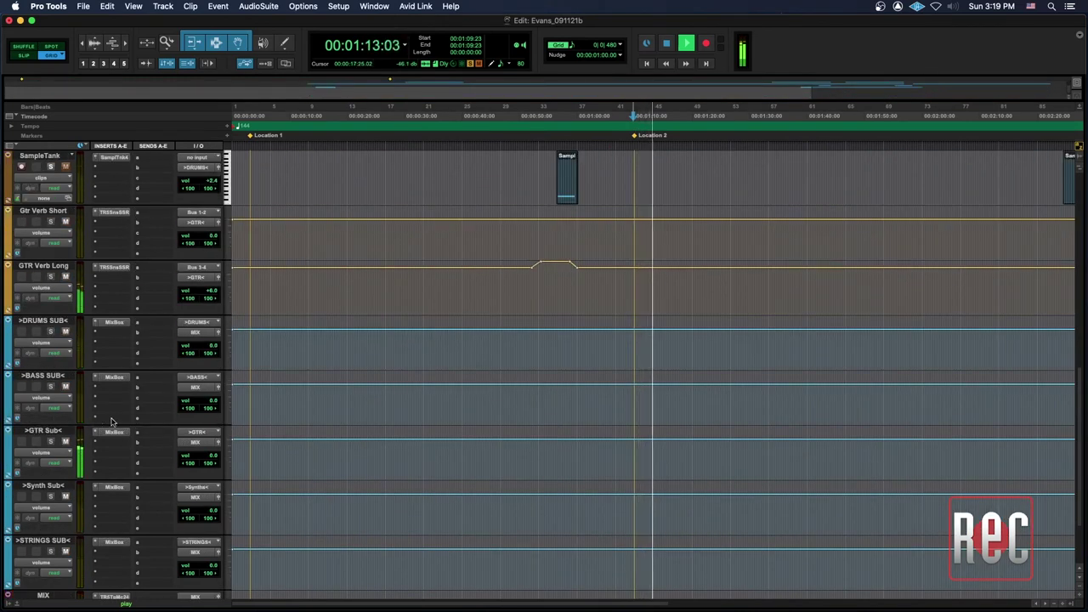
left_click(115, 268)
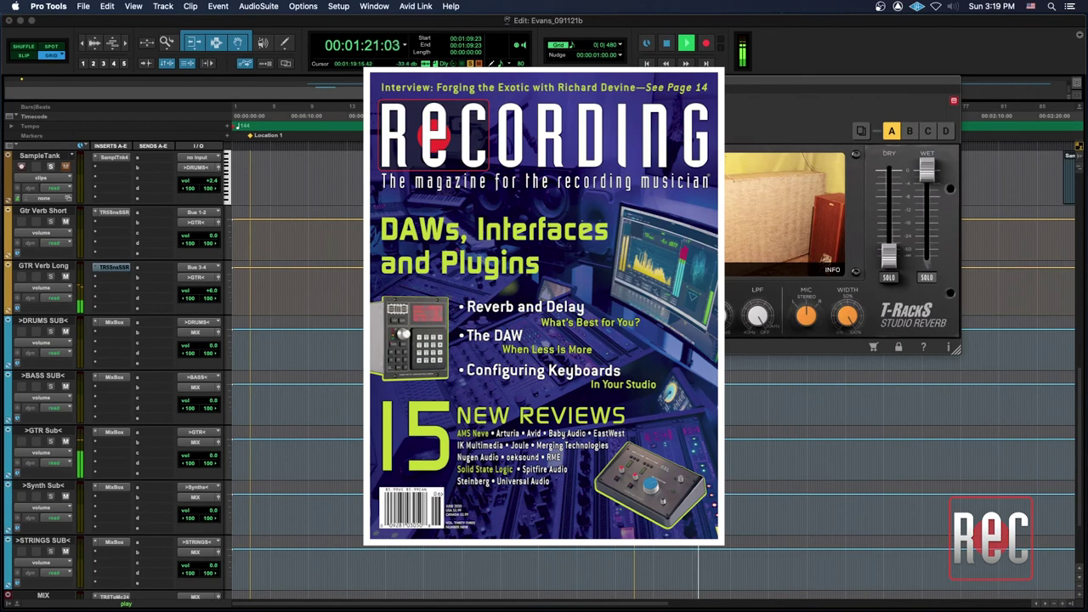
Restart playback and take the Sunset Sound Studio Reverb on GTR Verb Long out of bypass
key("space")
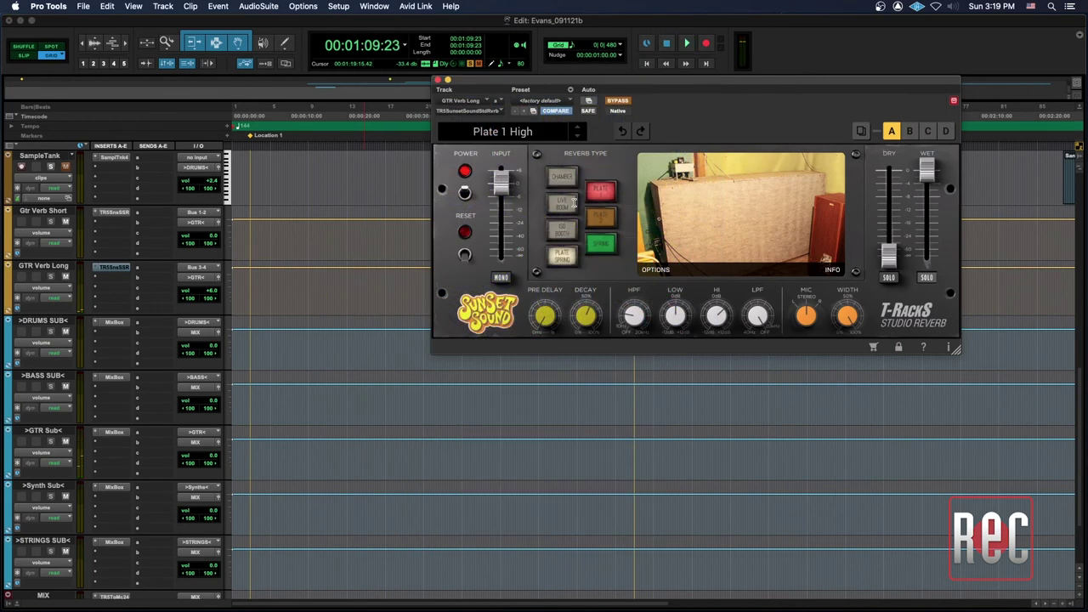
key("space")
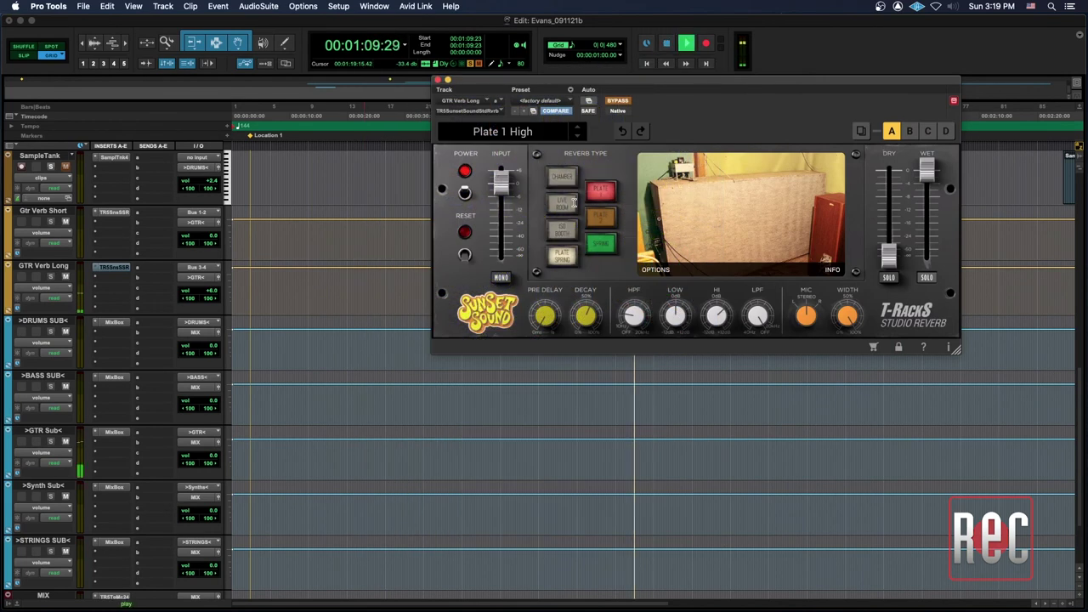
left_click(617, 102)
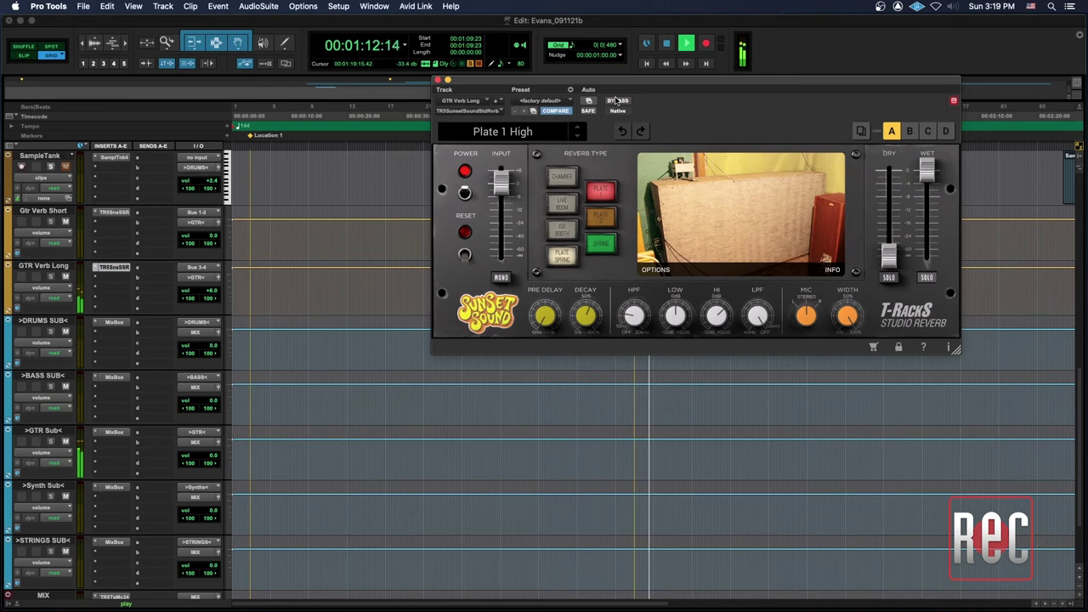
Save the Sunset Sound Studio Reverb settings as a preset named "evans" in the TR5 Sunset Sound folder
left_click(571, 91)
left_click(595, 105)
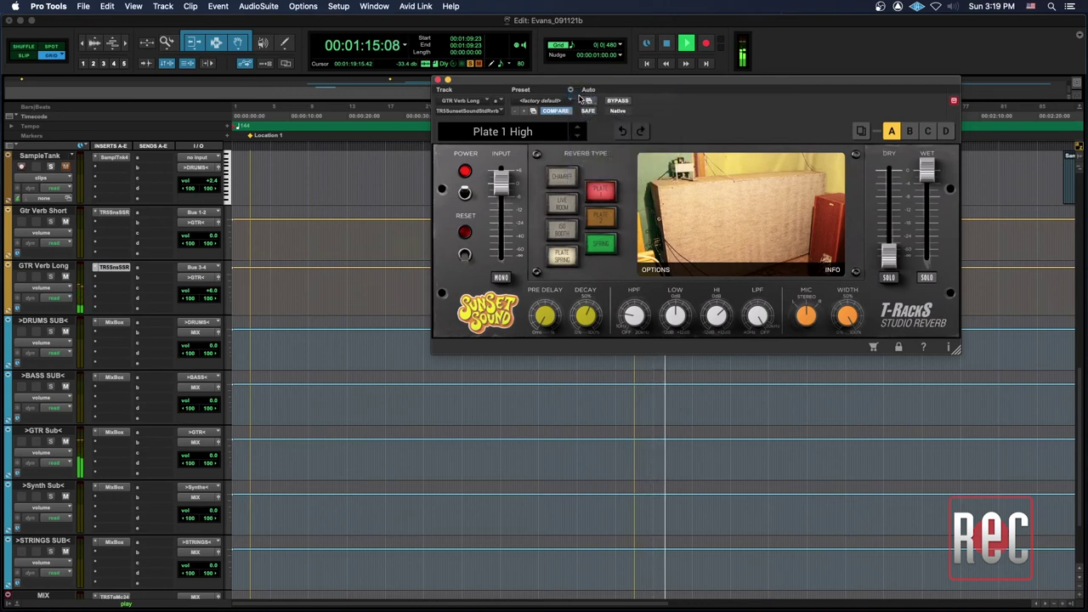
type("evans")
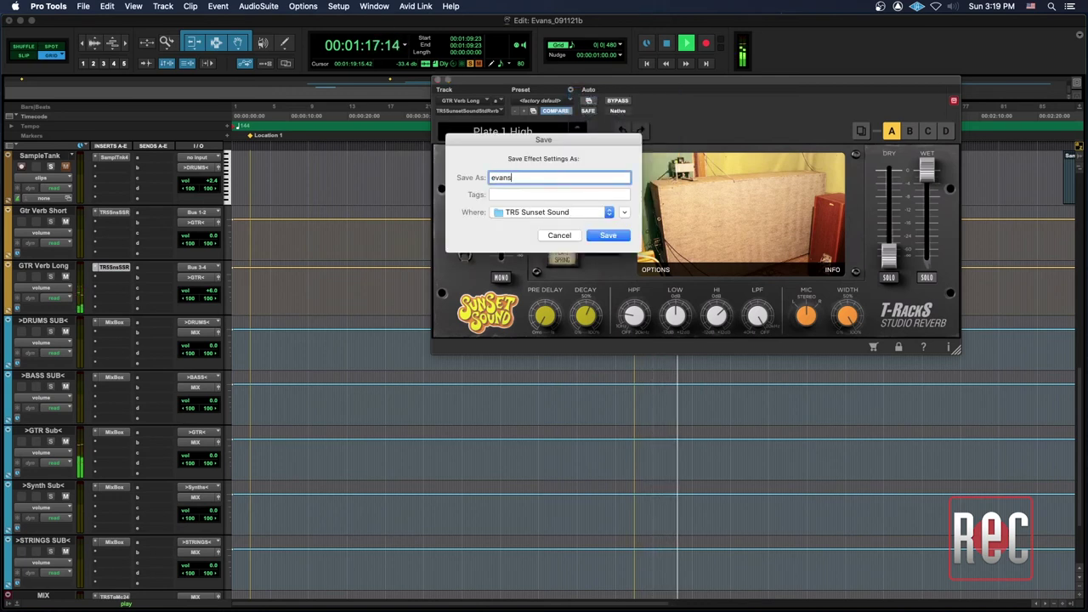
key("Return")
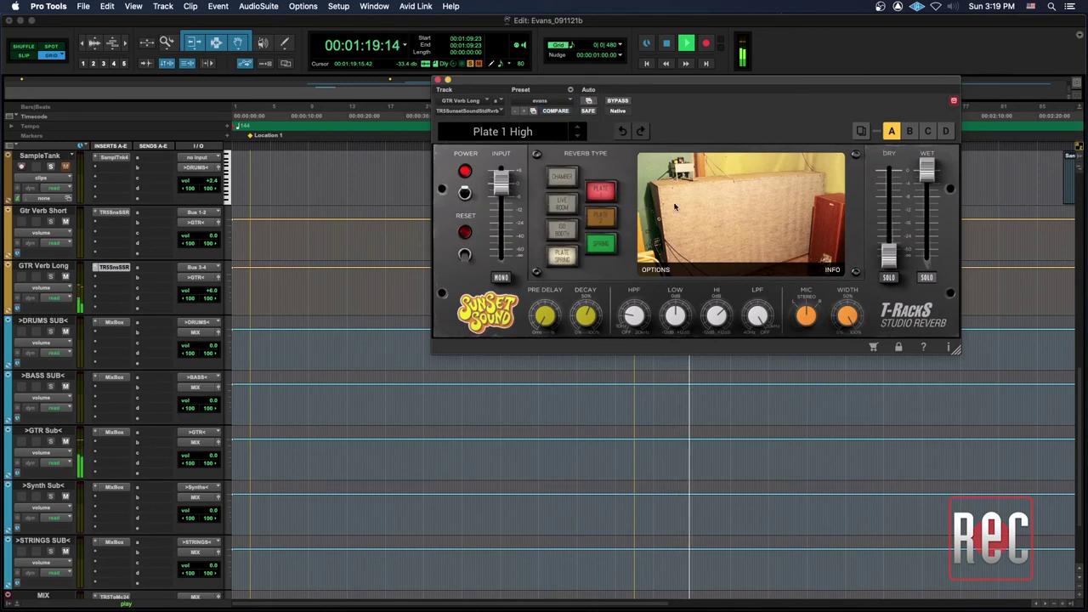
Browse the Sunset Sound Studio Reverb's built-in preset list
left_click(540, 132)
scroll(525, 182, "down", 10)
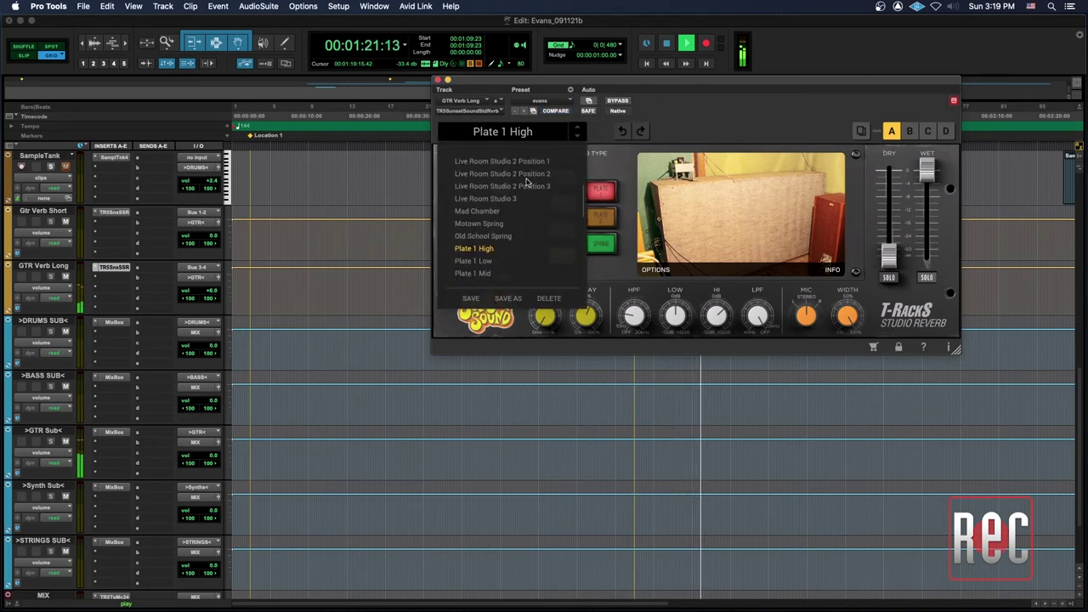
scroll(525, 182, "up", 10)
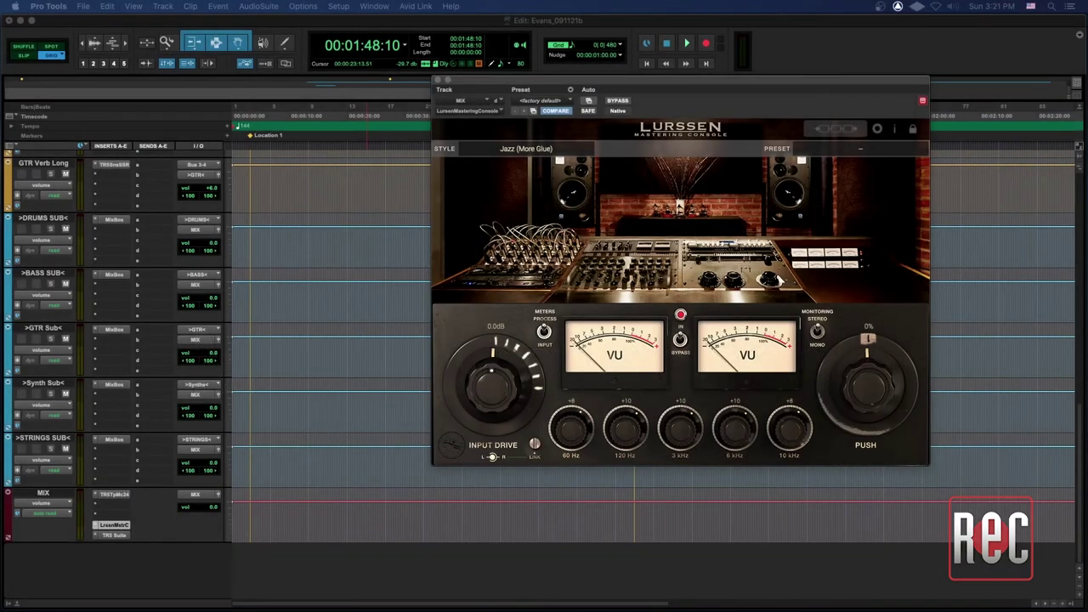
Close and reopen the Lurssen Mastering Console on the MIX track, and start playback
left_click(438, 80)
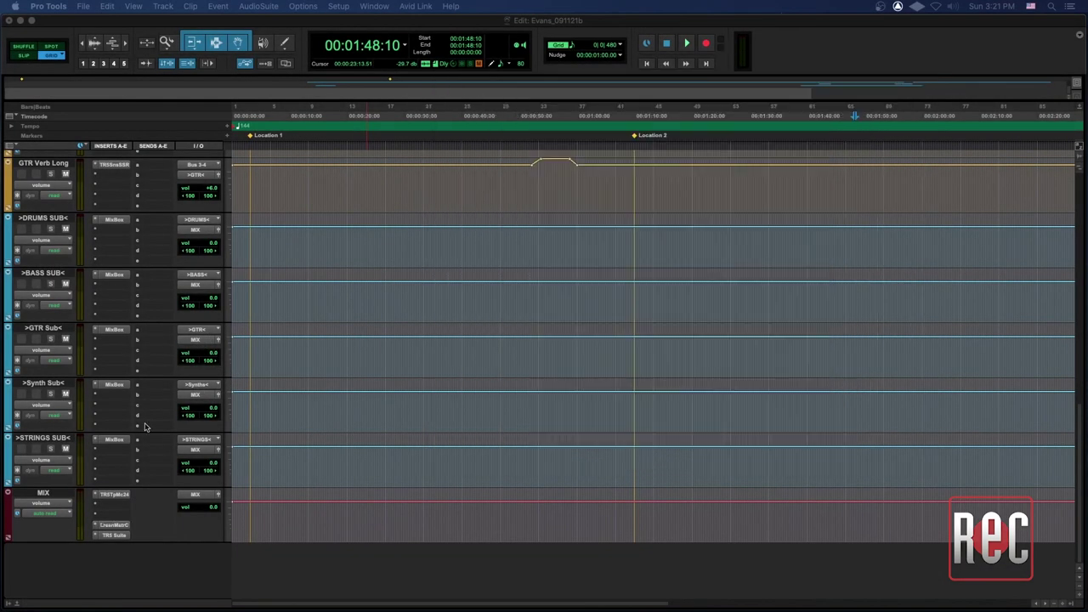
left_click(115, 524)
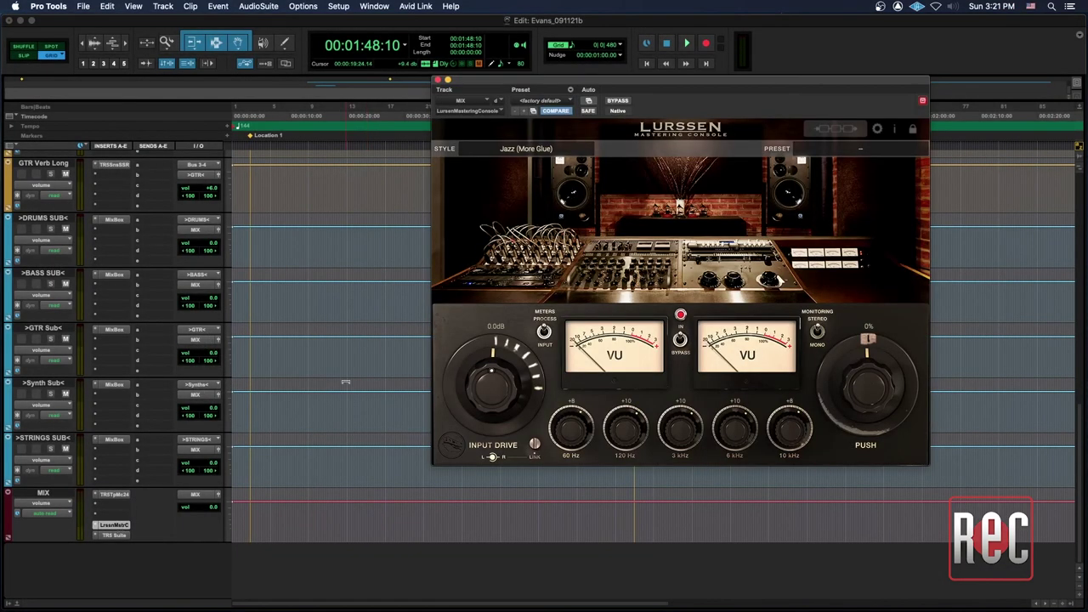
key("space")
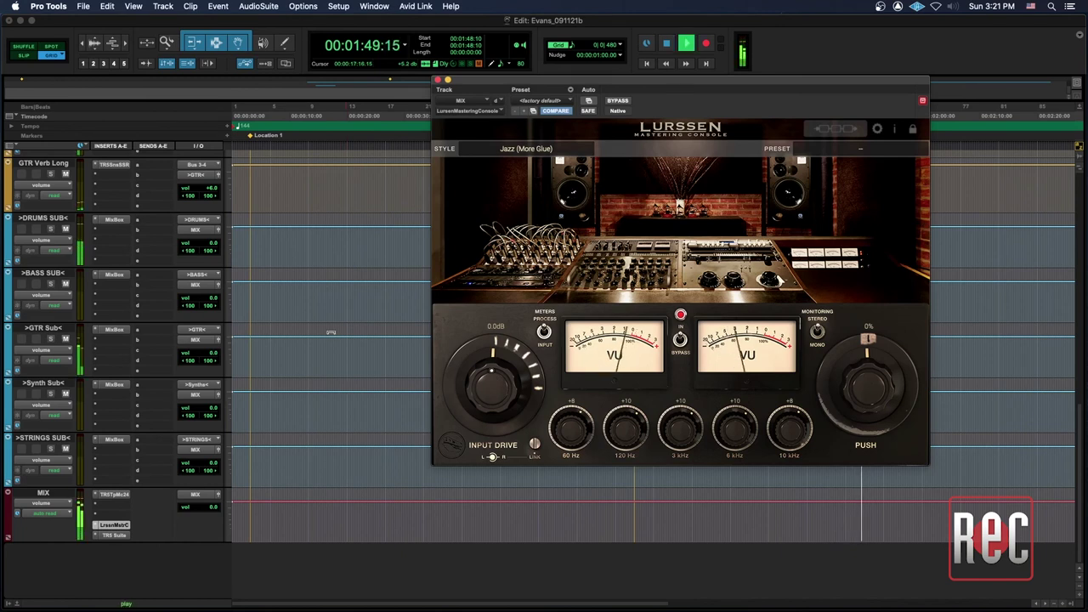
scroll(330, 333, "up", 4)
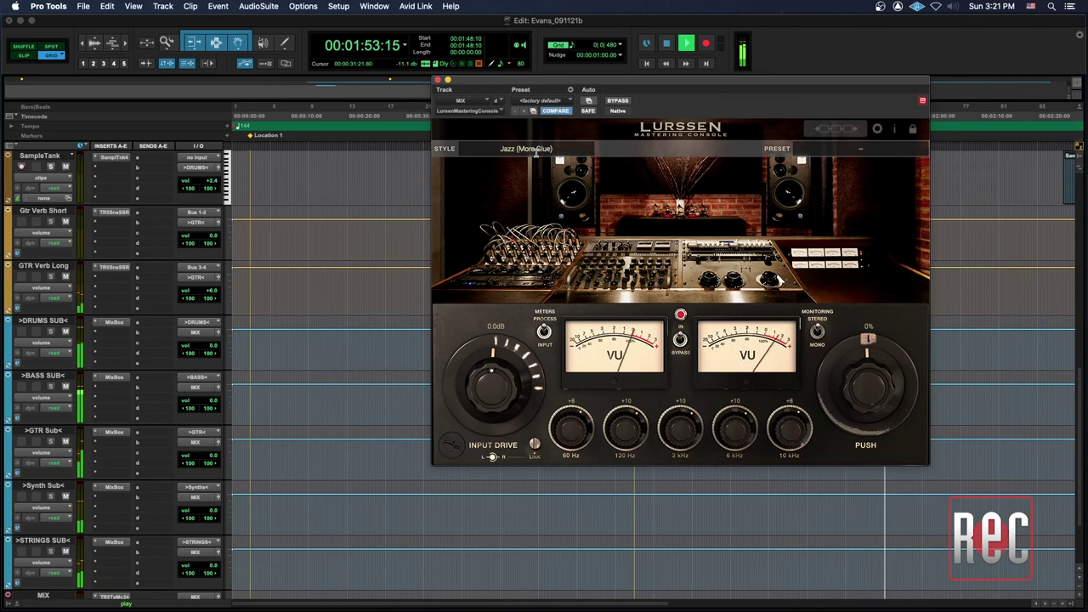
Look through the Lurssen Mastering Console's styles and choose Jazz (More Glue)
left_click(536, 150)
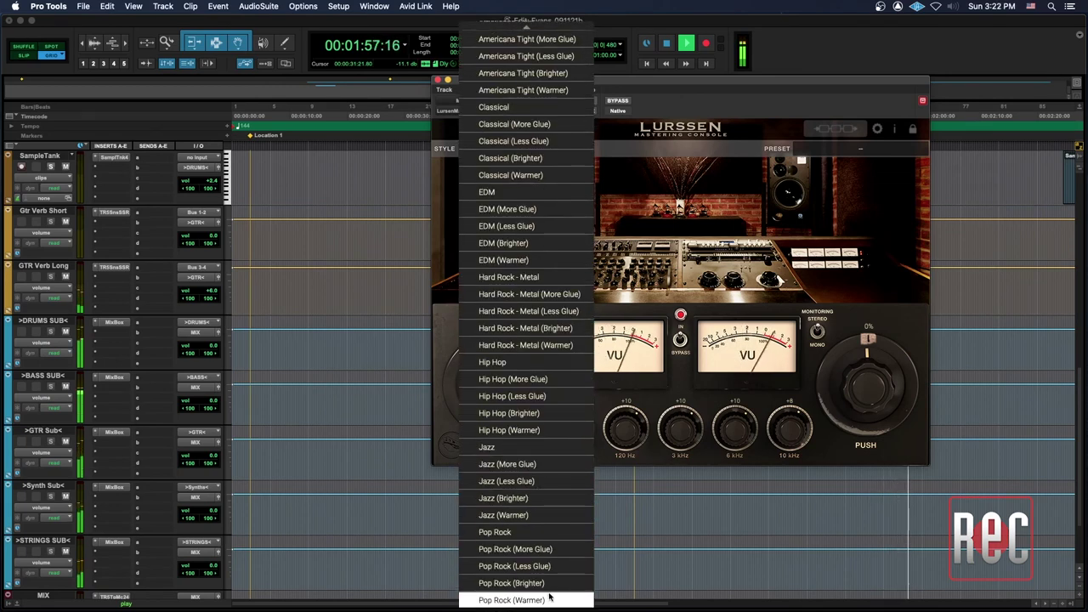
scroll(510, 144, "up", 3)
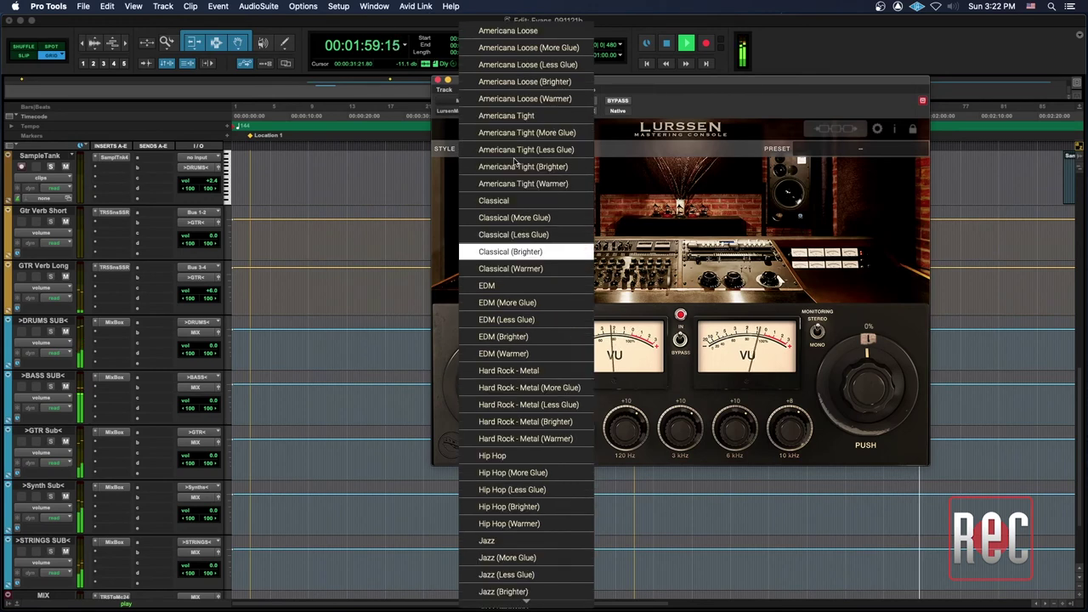
scroll(523, 212, "down", 3)
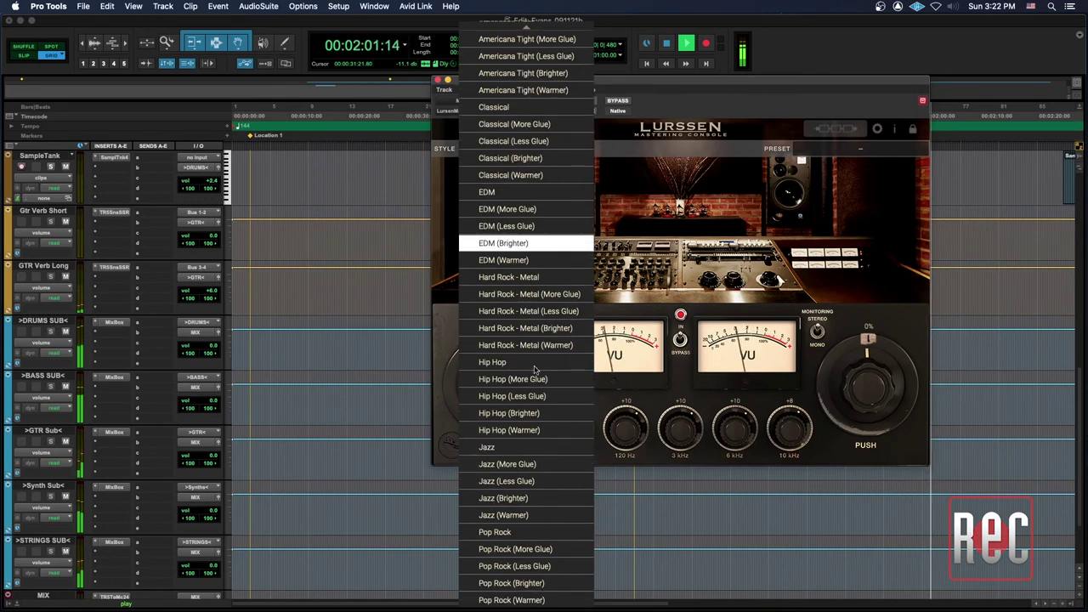
left_click(558, 470)
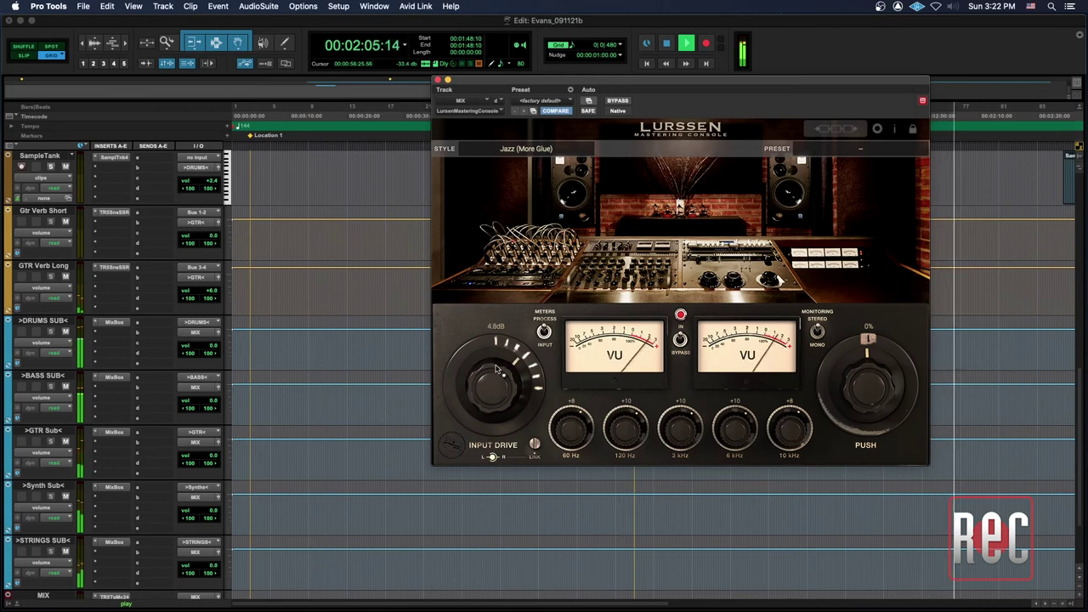
Set the Lurssen console's Input Drive to 0.4 dB and try out its Push and 60 Hz controls
left_click_drag(497, 368, 488, 389)
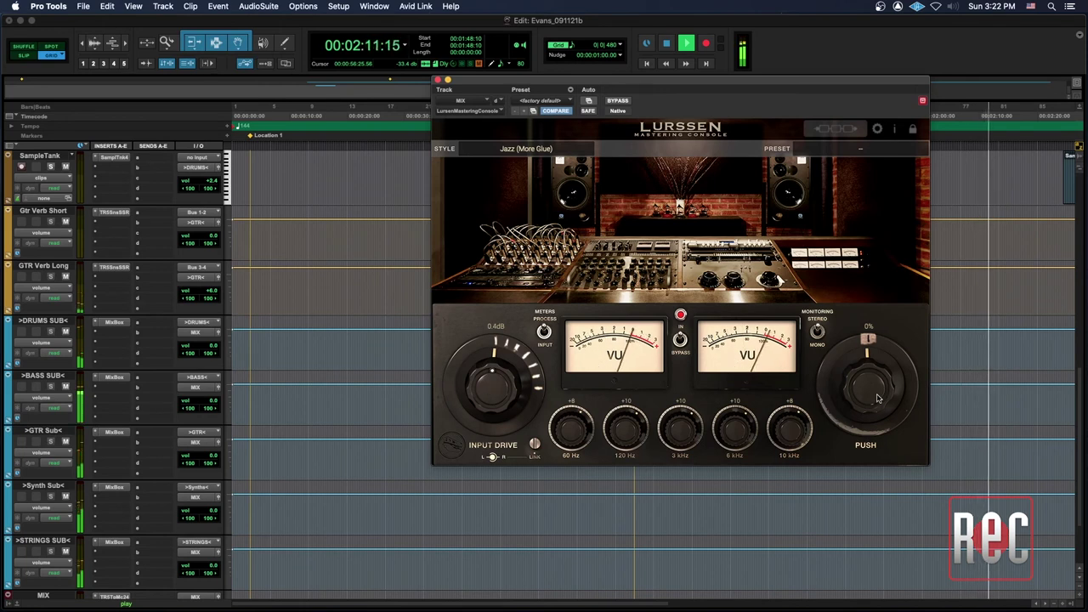
left_click_drag(869, 360, 873, 391)
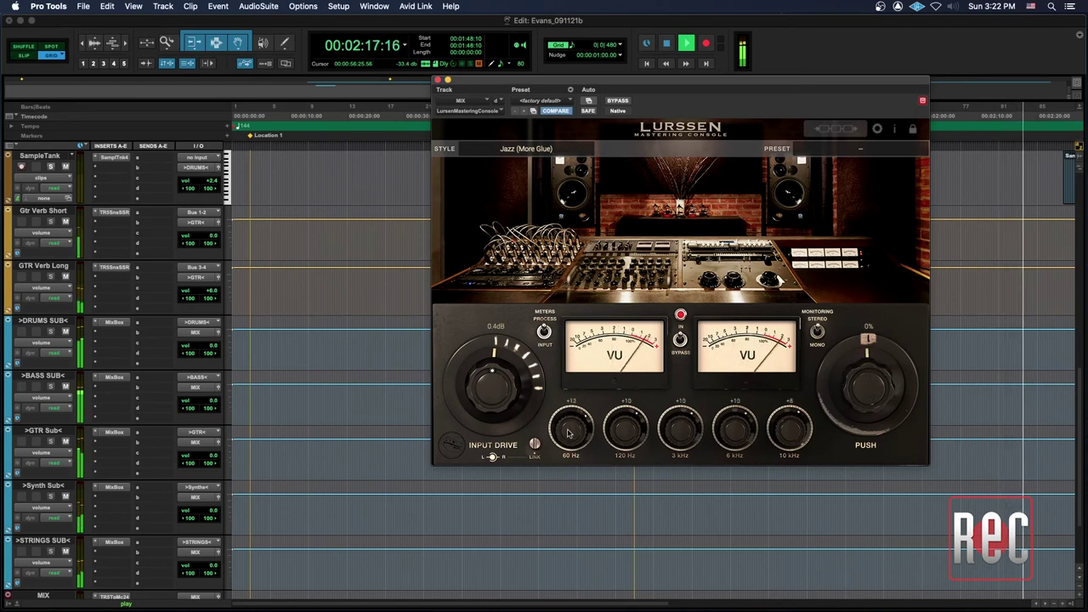
mouse_move(570, 429)
left_mouse_down()
mouse_move(568, 520)
mouse_move(561, 424)
mouse_move(562, 435)
left_mouse_up()
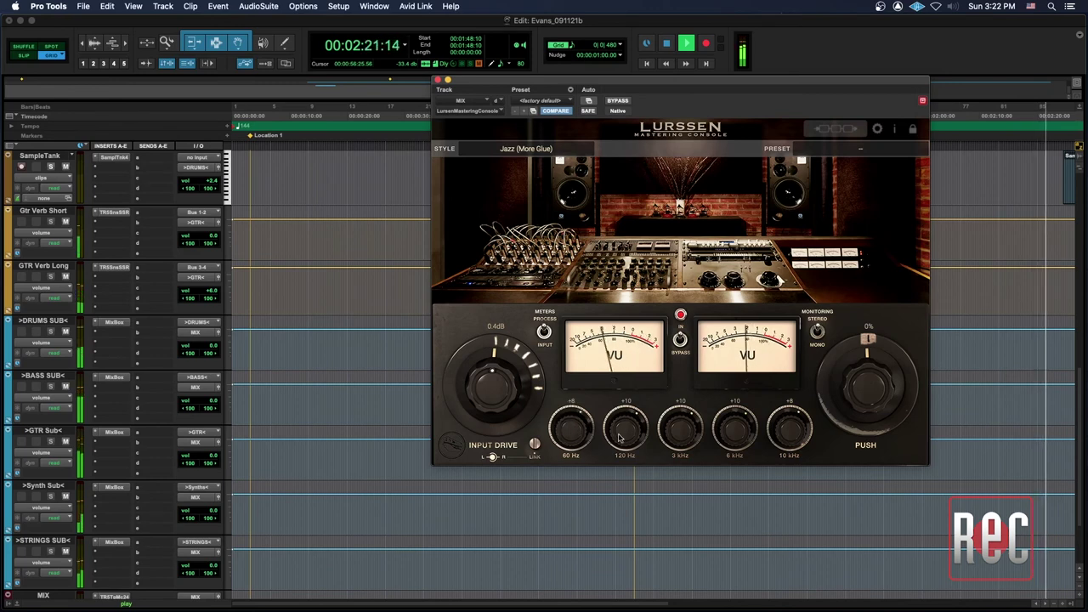
Move the Lurssen console window closer to the track controls and examine its processing chain during playback
left_click_drag(721, 85, 683, 85)
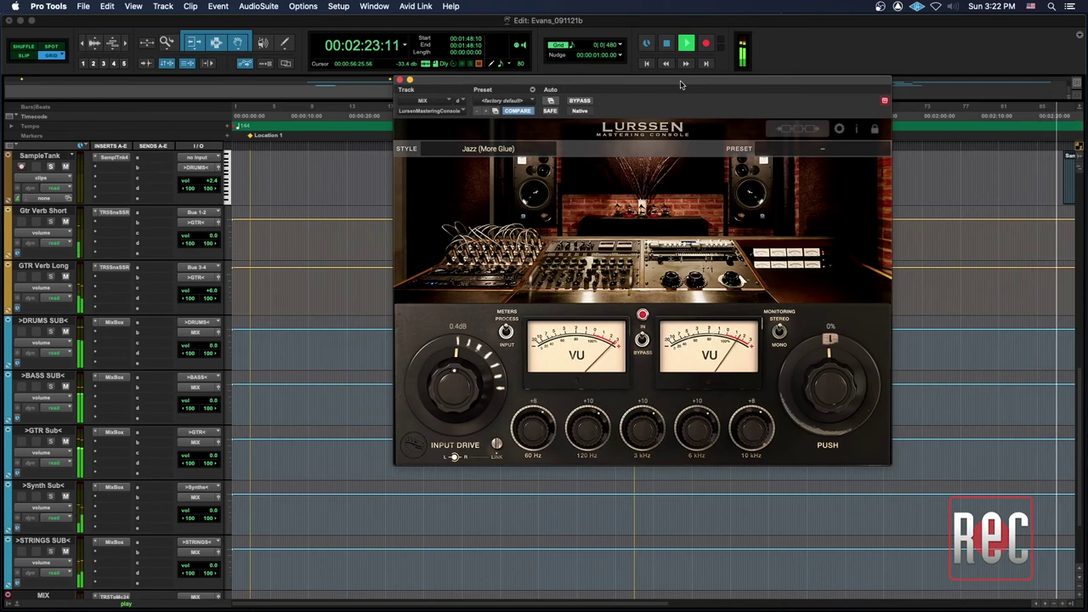
mouse_move(797, 129)
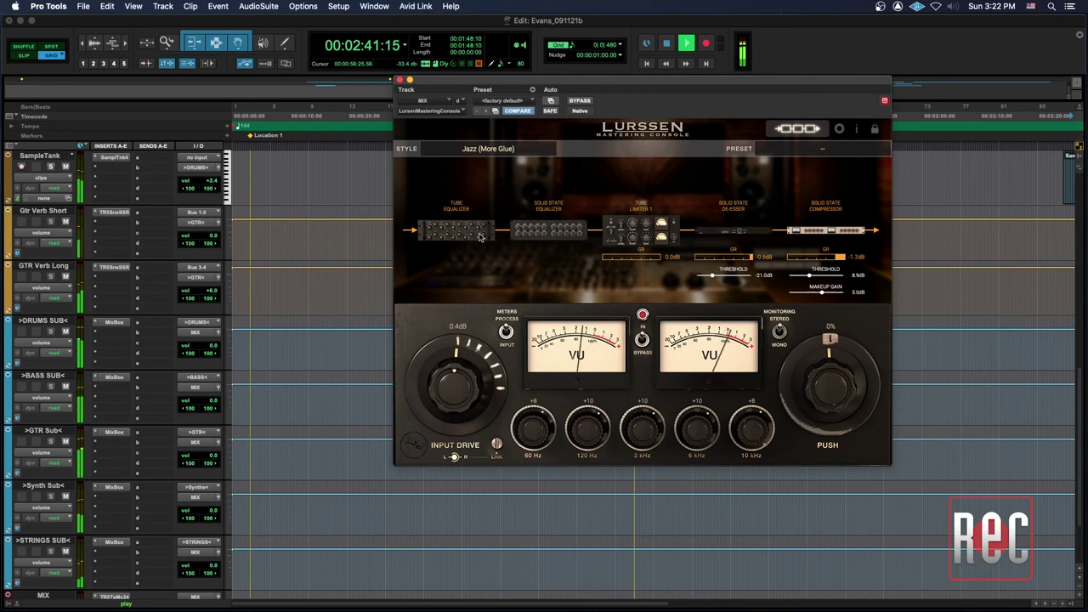
left_click(813, 131)
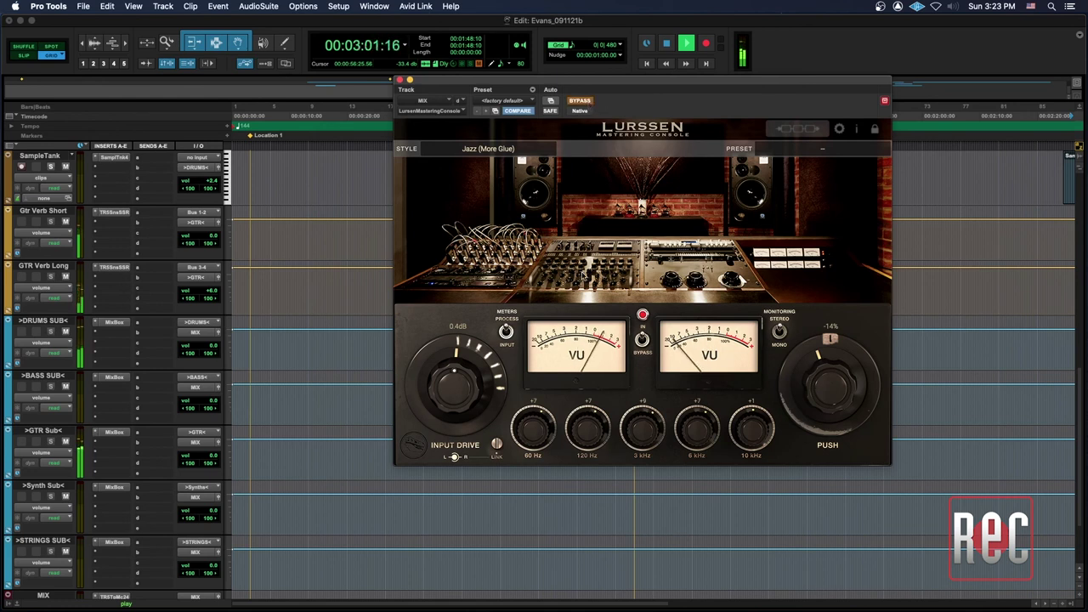
Browse the Lurssen console's style list again and pick a Jazz style
left_click(492, 151)
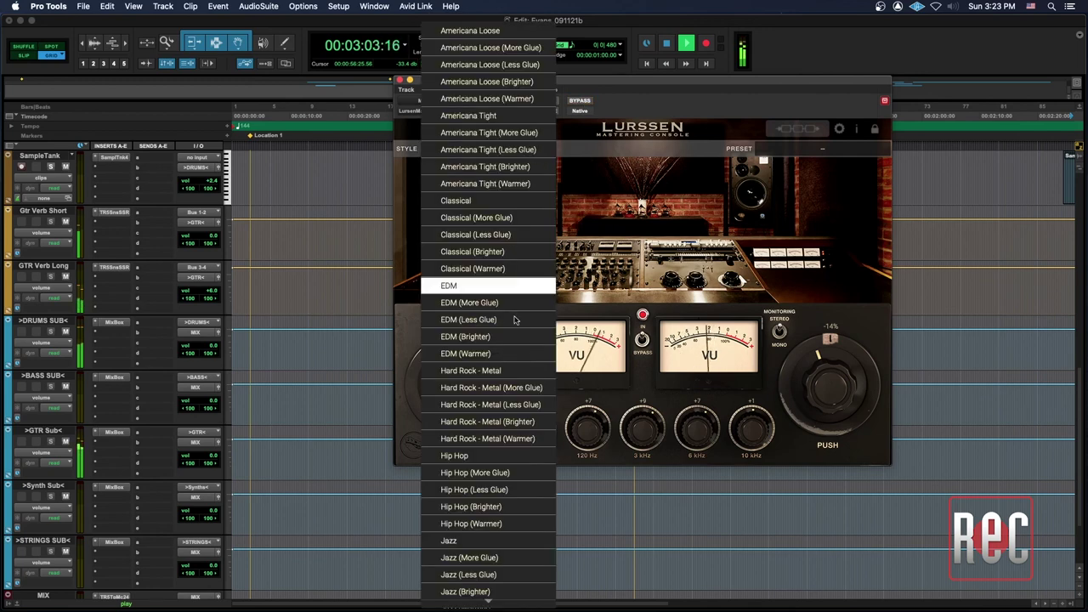
scroll(501, 374, "down", 2)
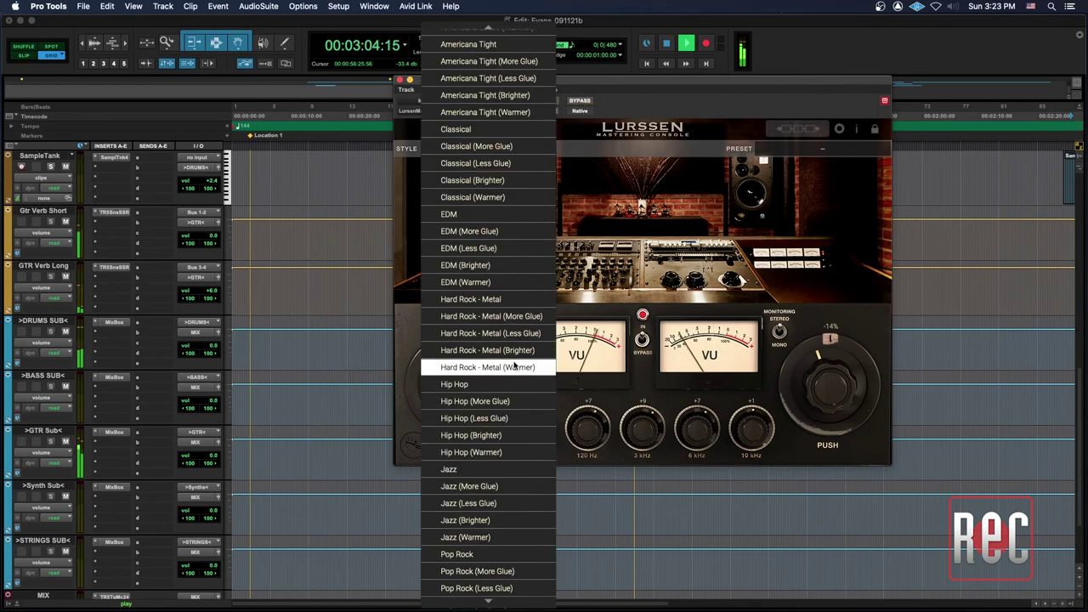
left_click(508, 470)
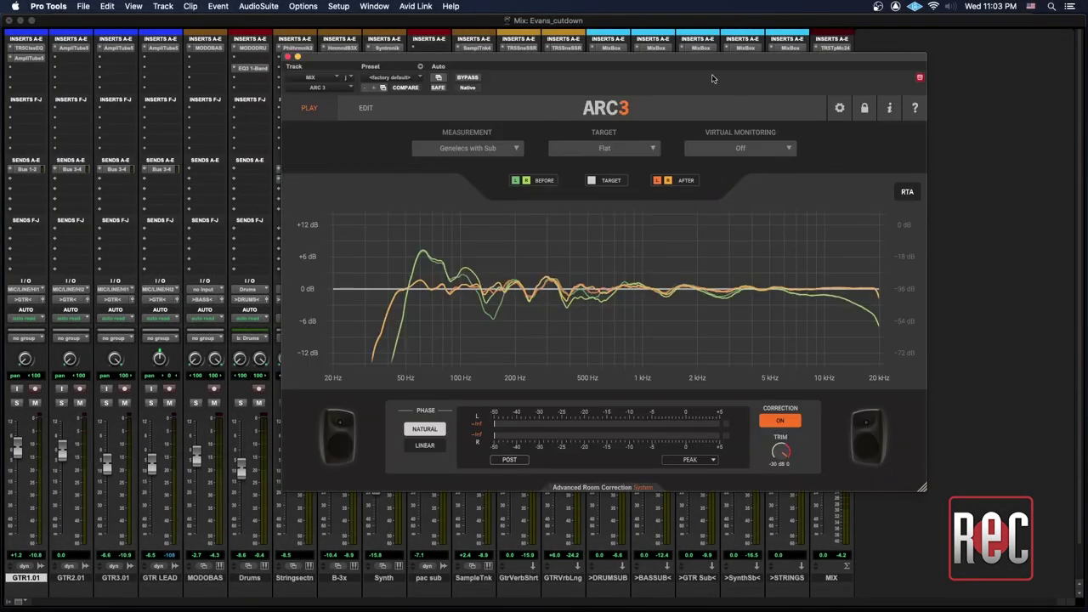
Reposition the ARC 3 plug-in window, and in ARC 3 Analysis accept Studio - Monitor Spot and advance to the playback level check
left_click_drag(705, 60, 581, 74)
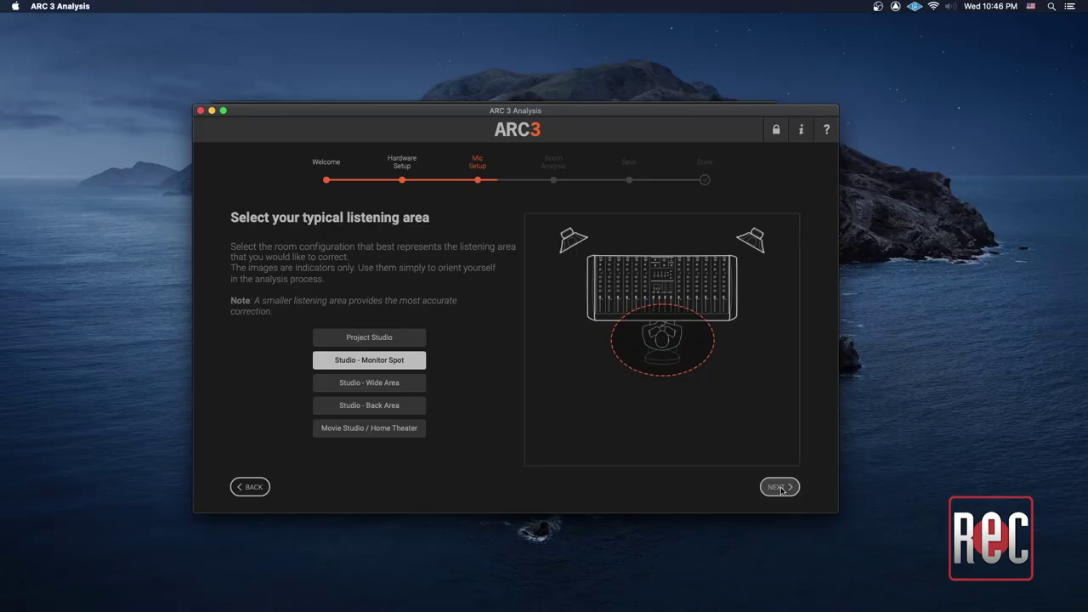
left_click(778, 487)
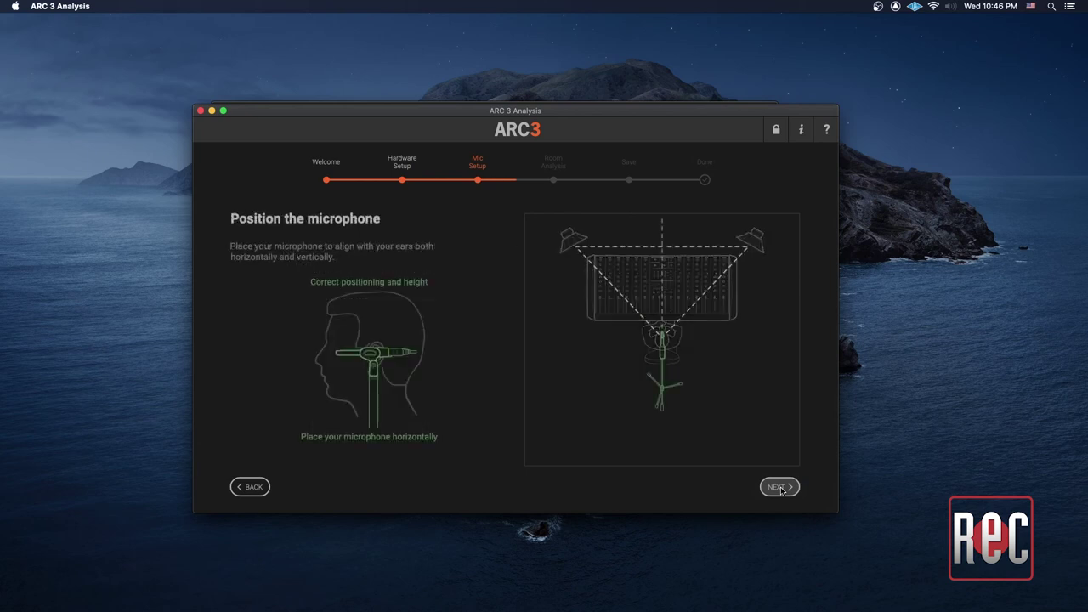
left_click(783, 491)
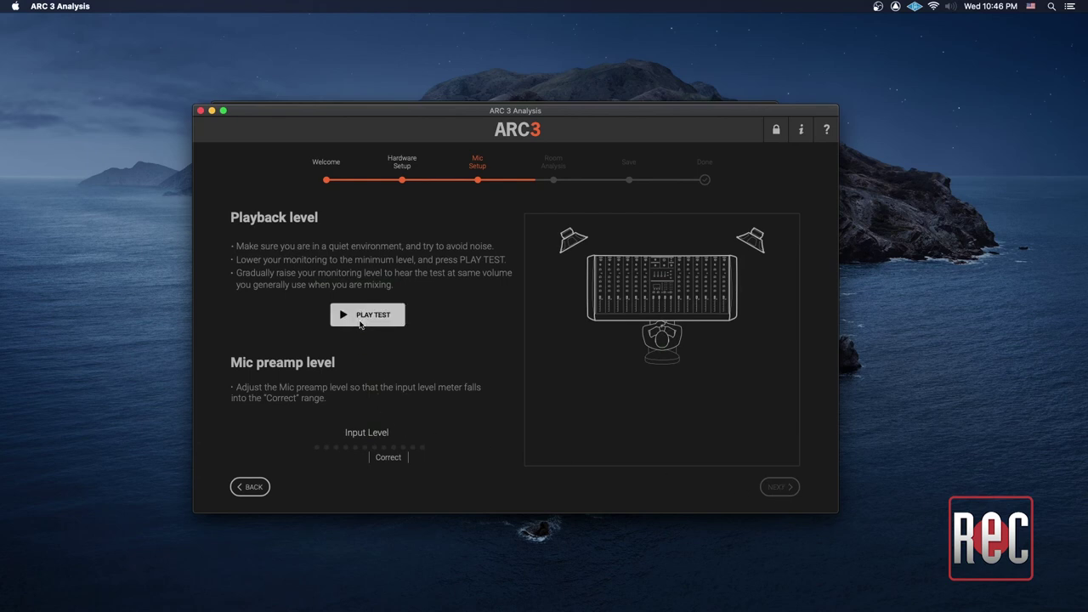
Play the test signal for the playback and mic preamp level check
left_click(360, 324)
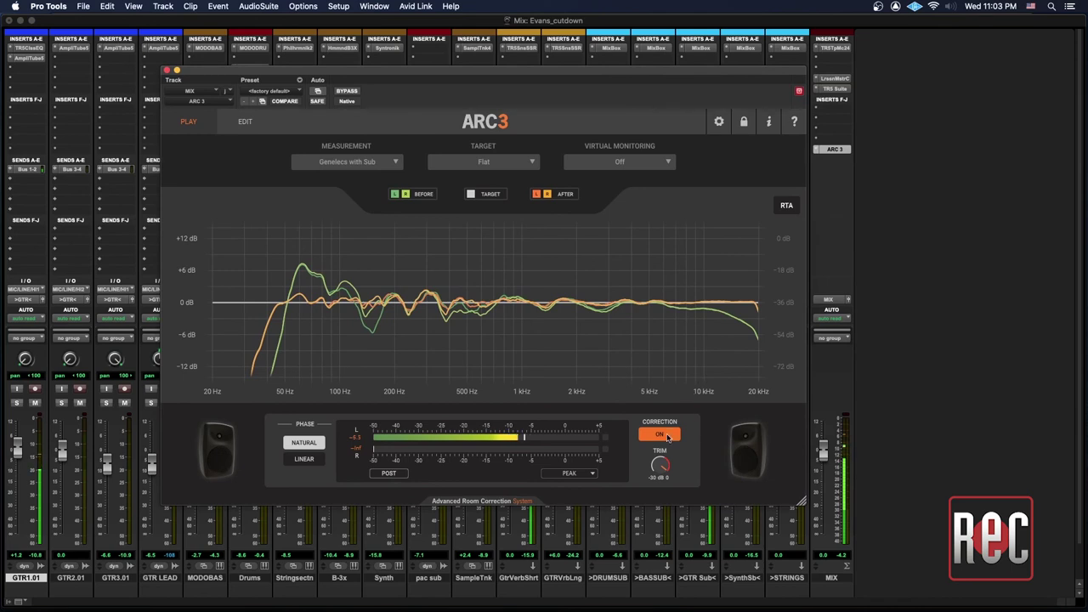
In the ARC 3 plug-in in Pro Tools, compare playback with room correction off and on, and with Linear and Natural phase
left_click(667, 437)
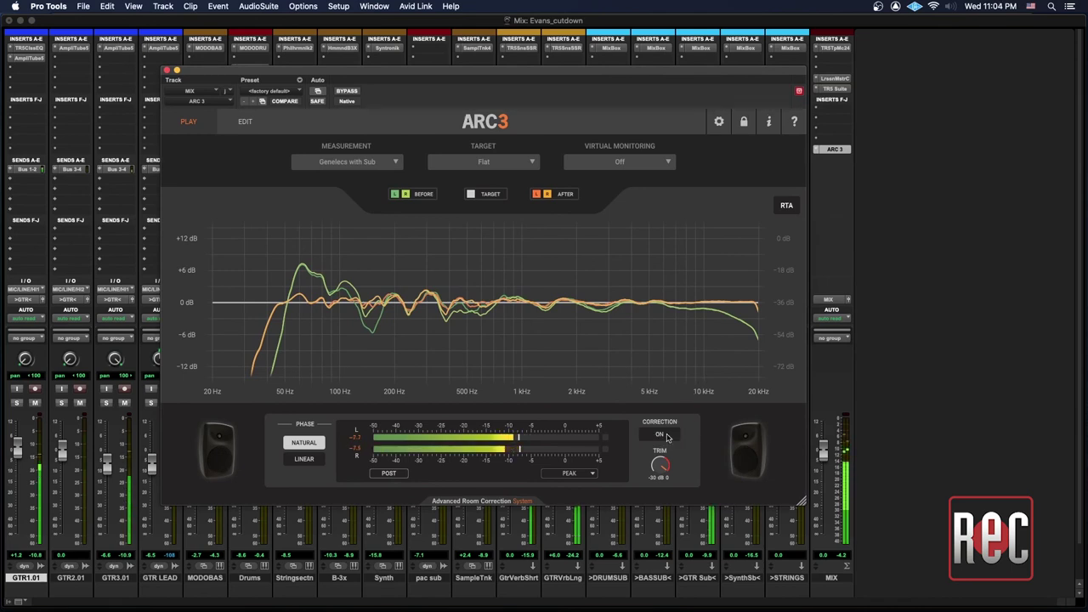
left_click(667, 438)
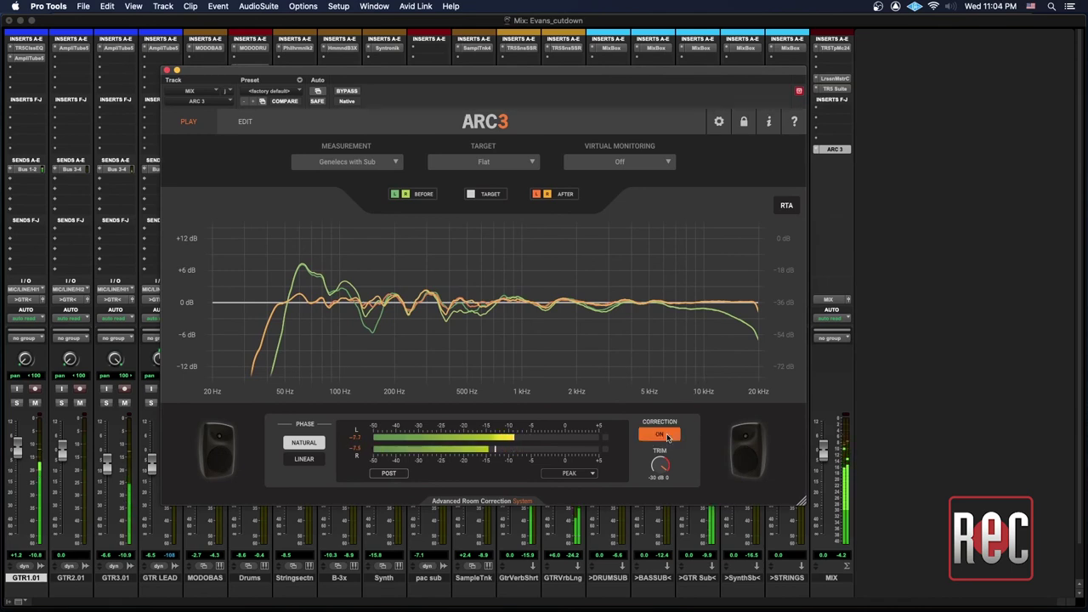
left_click(306, 455)
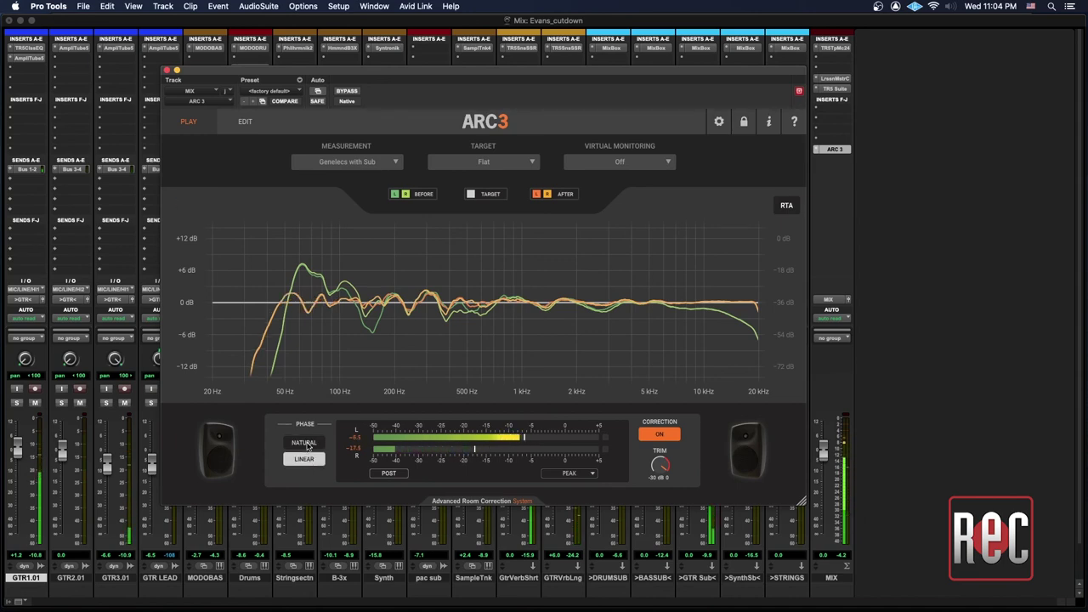
left_click(304, 443)
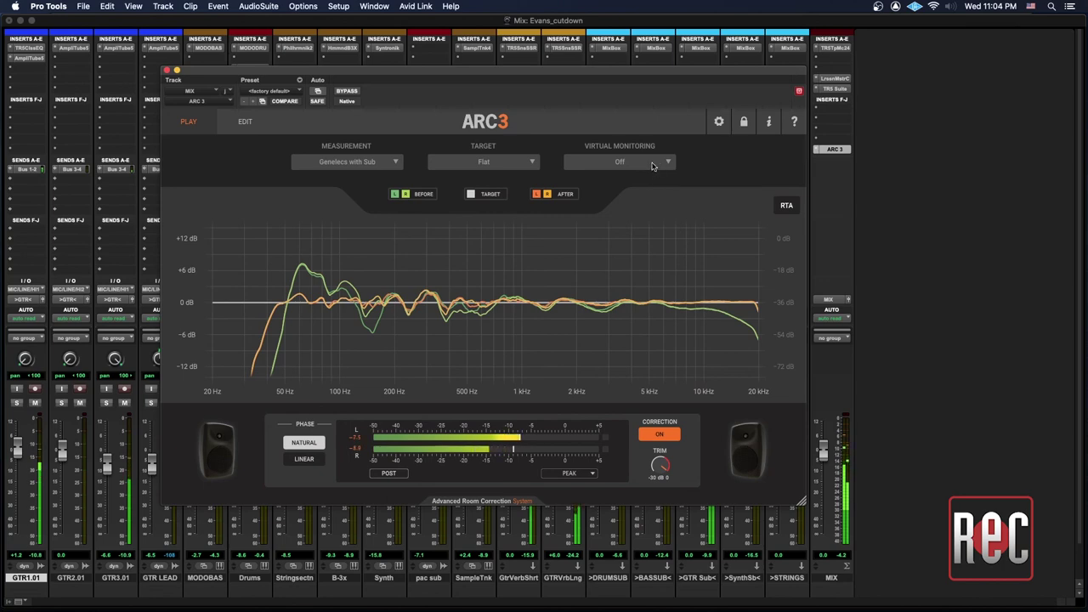
Look through ARC 3's virtual monitoring speaker options and leave the list without choosing one
left_click(653, 163)
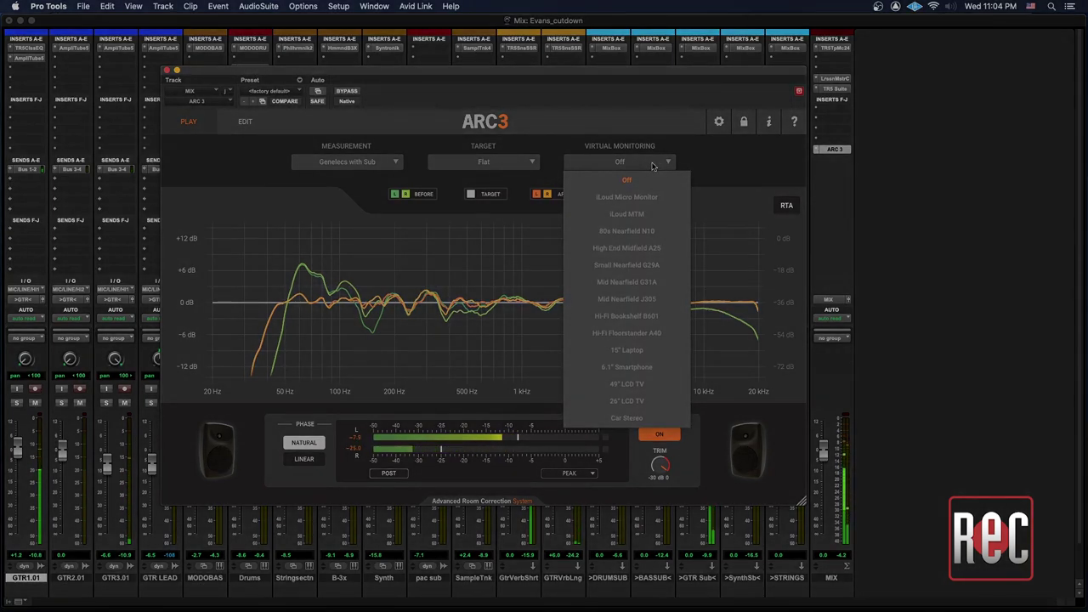
left_click(652, 166)
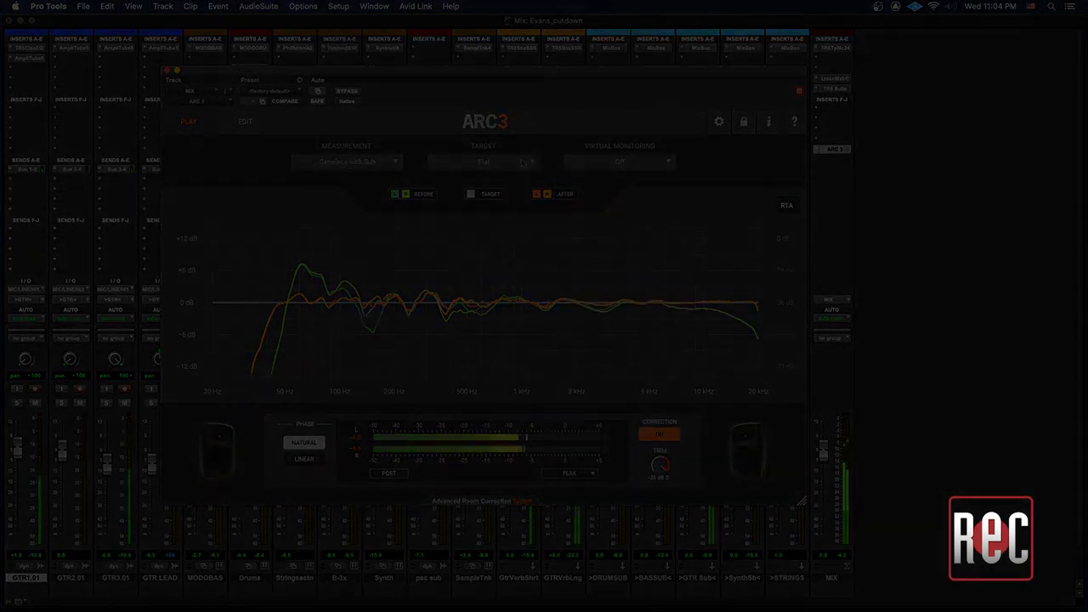